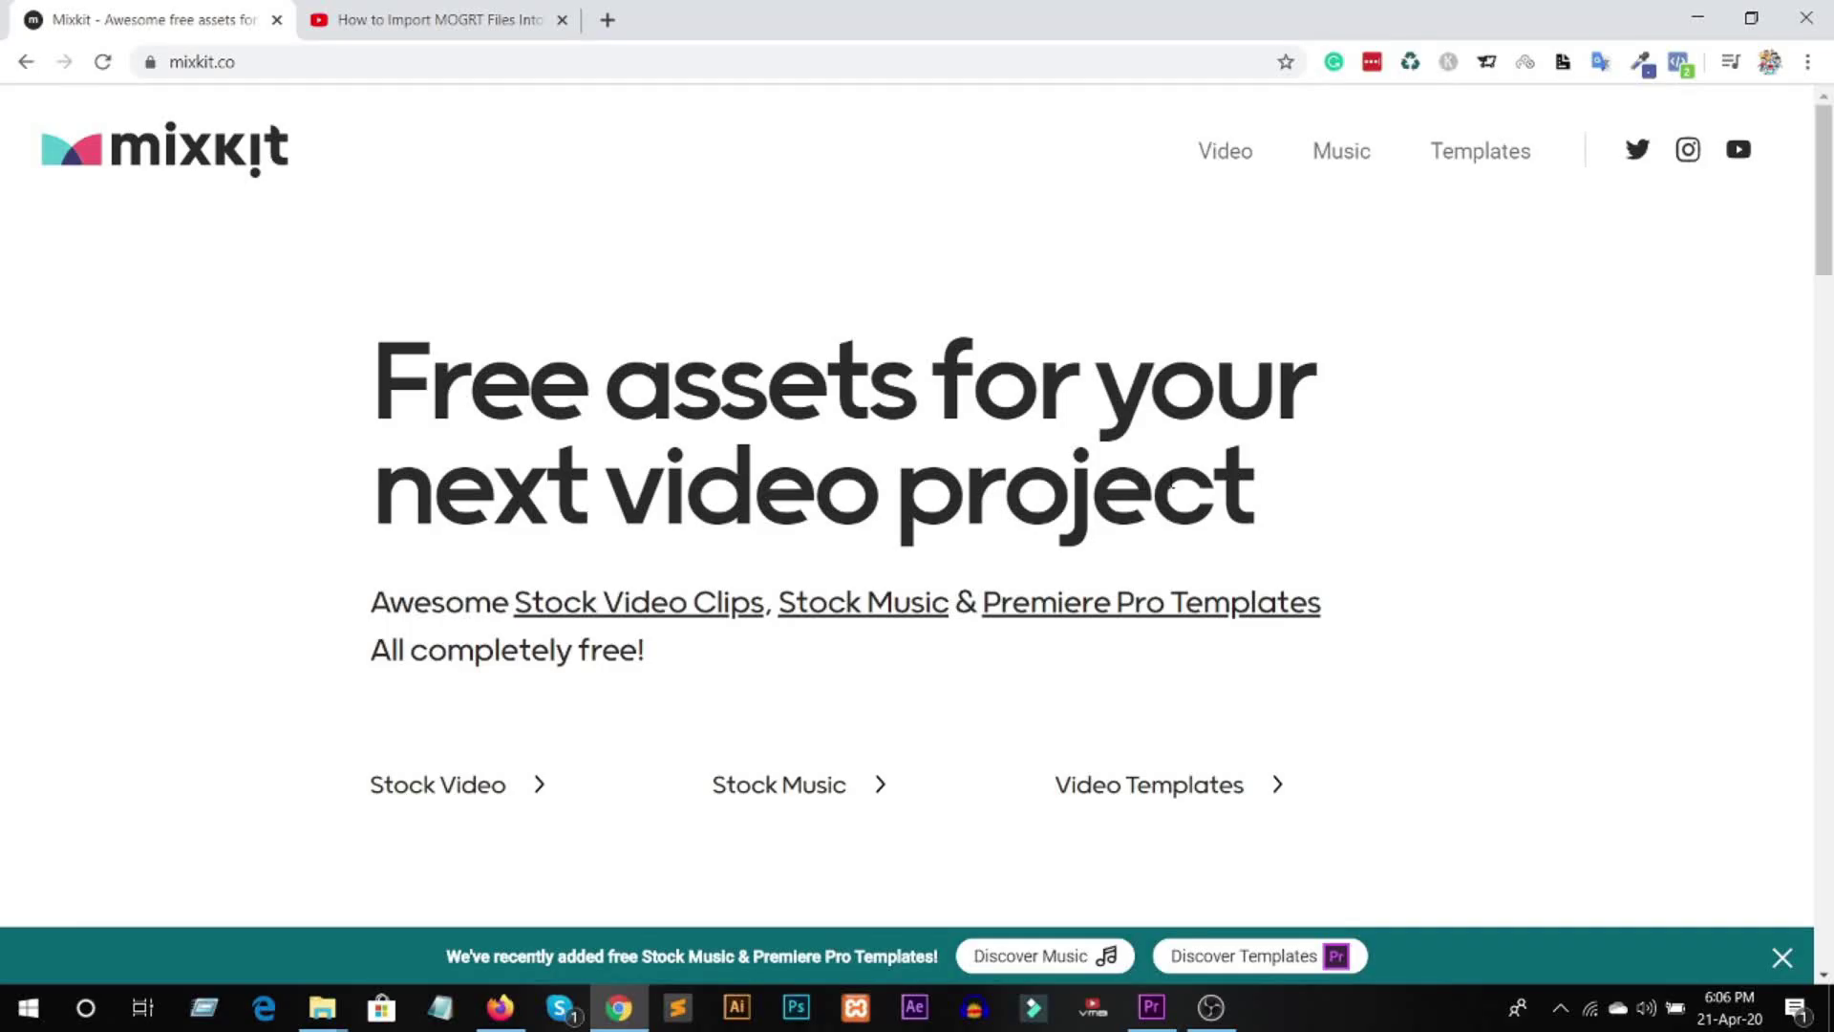
{"action": "scroll", "coordinate": [814, 450], "scroll_direction": "down", "scroll_amount": 3}
{"action": "scroll", "coordinate": [822, 434], "scroll_direction": "up", "scroll_amount": 3}
{"action": "scroll", "coordinate": [807, 461], "scroll_direction": "down", "scroll_amount": 1}
{"action": "scroll", "coordinate": [812, 464], "scroll_direction": "down", "scroll_amount": 7}
{"action": "scroll", "coordinate": [821, 466], "scroll_direction": "down", "scroll_amount": 7}
{"action": "scroll", "coordinate": [831, 468], "scroll_direction": "down", "scroll_amount": 5}
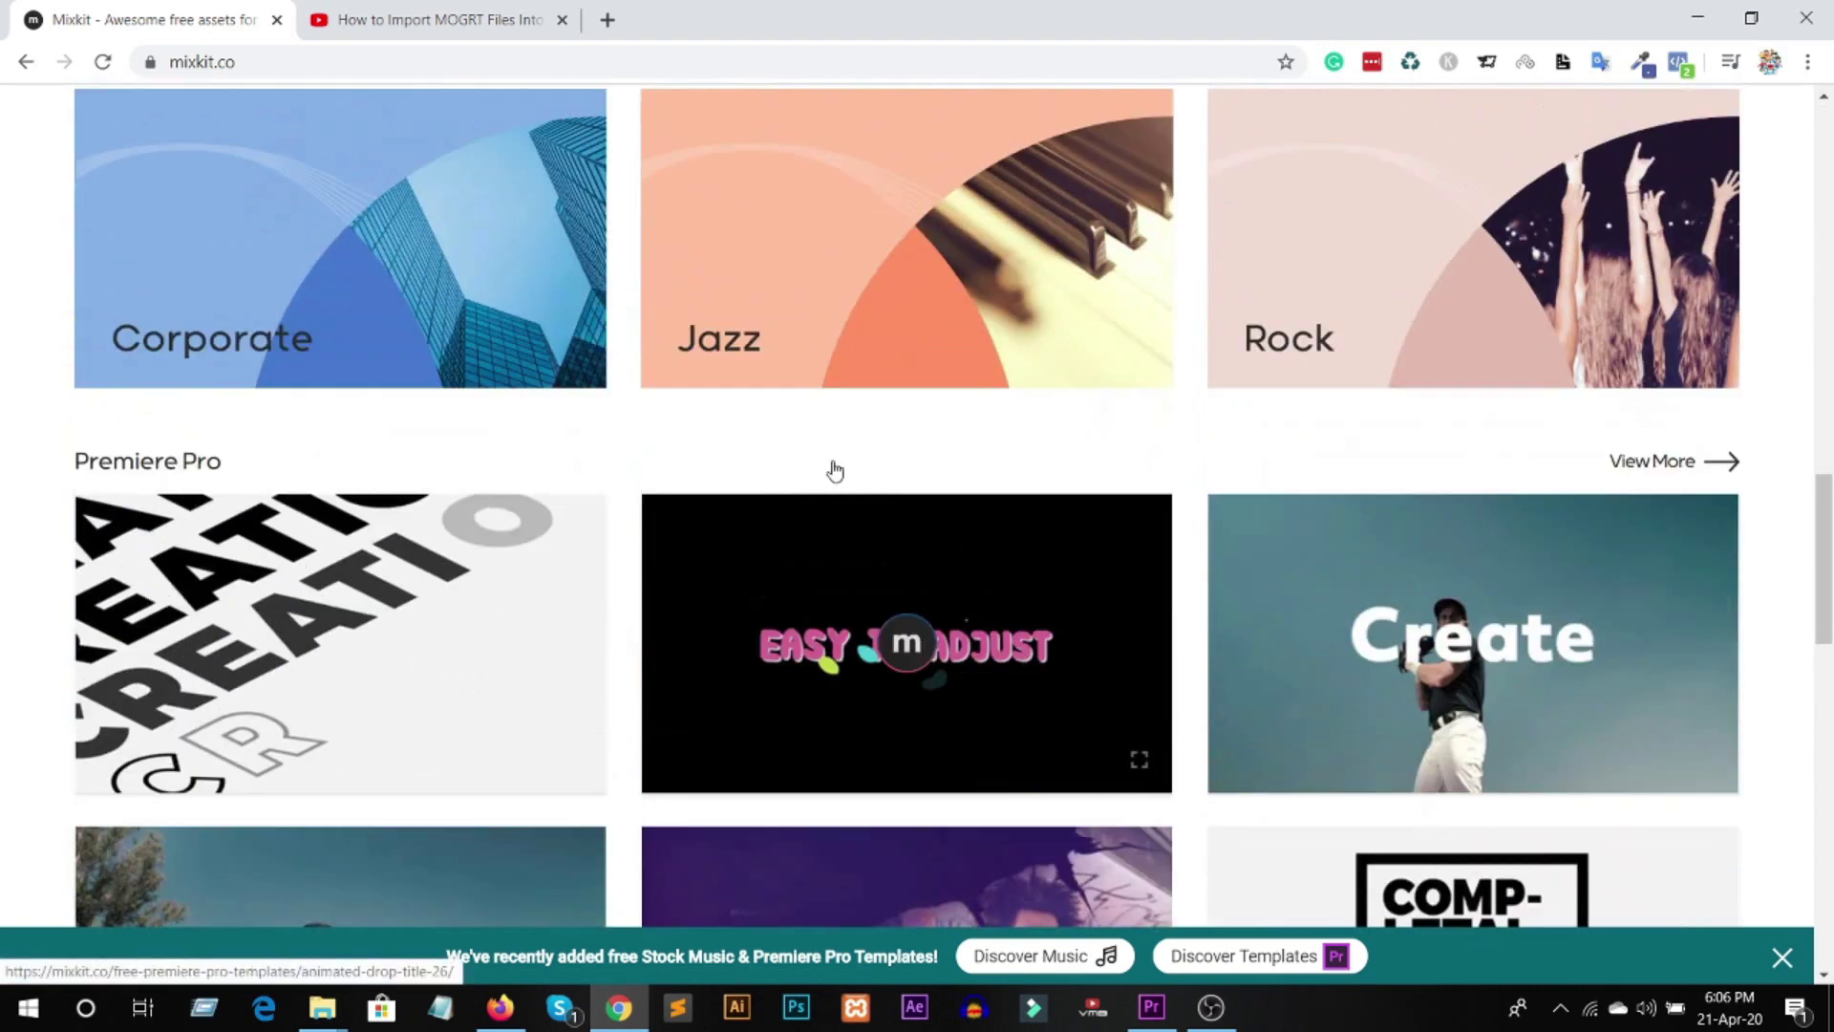
{"action": "scroll", "coordinate": [835, 468], "scroll_direction": "up", "scroll_amount": 10}
{"action": "scroll", "coordinate": [835, 467], "scroll_direction": "up", "scroll_amount": 3}
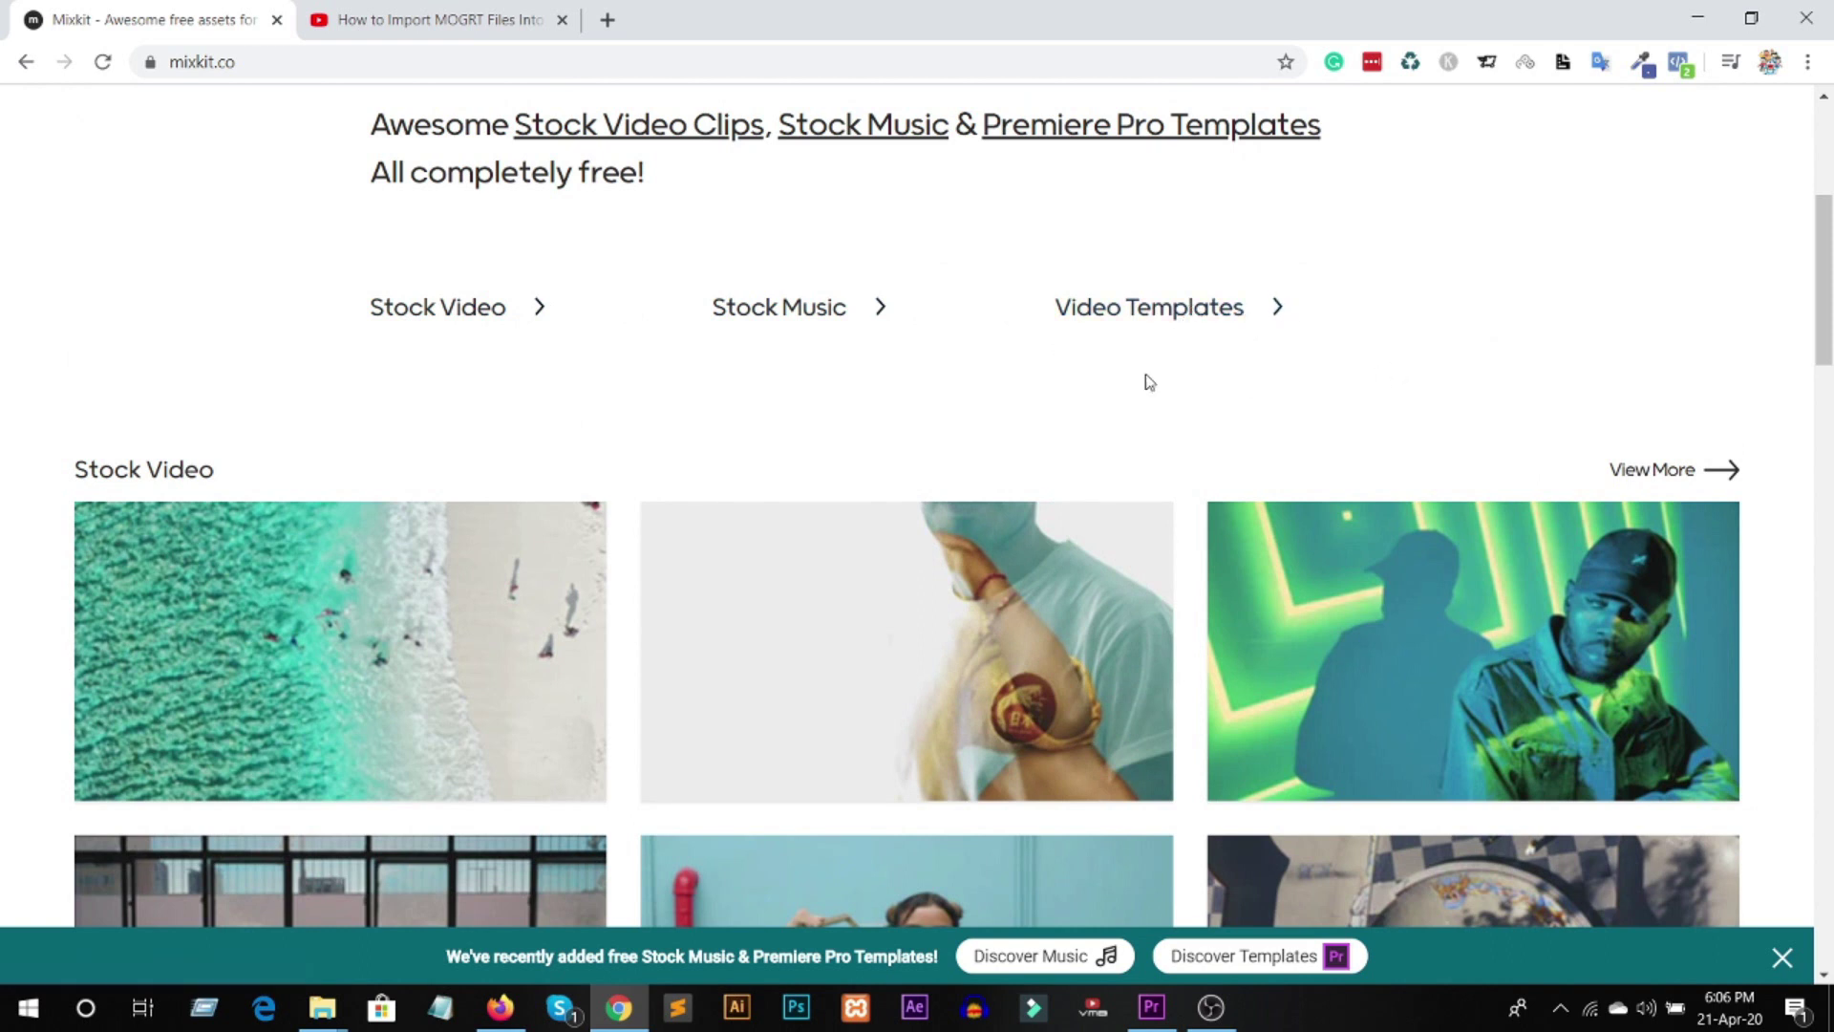
{"action": "scroll", "coordinate": [1145, 375], "scroll_direction": "down", "scroll_amount": 1}
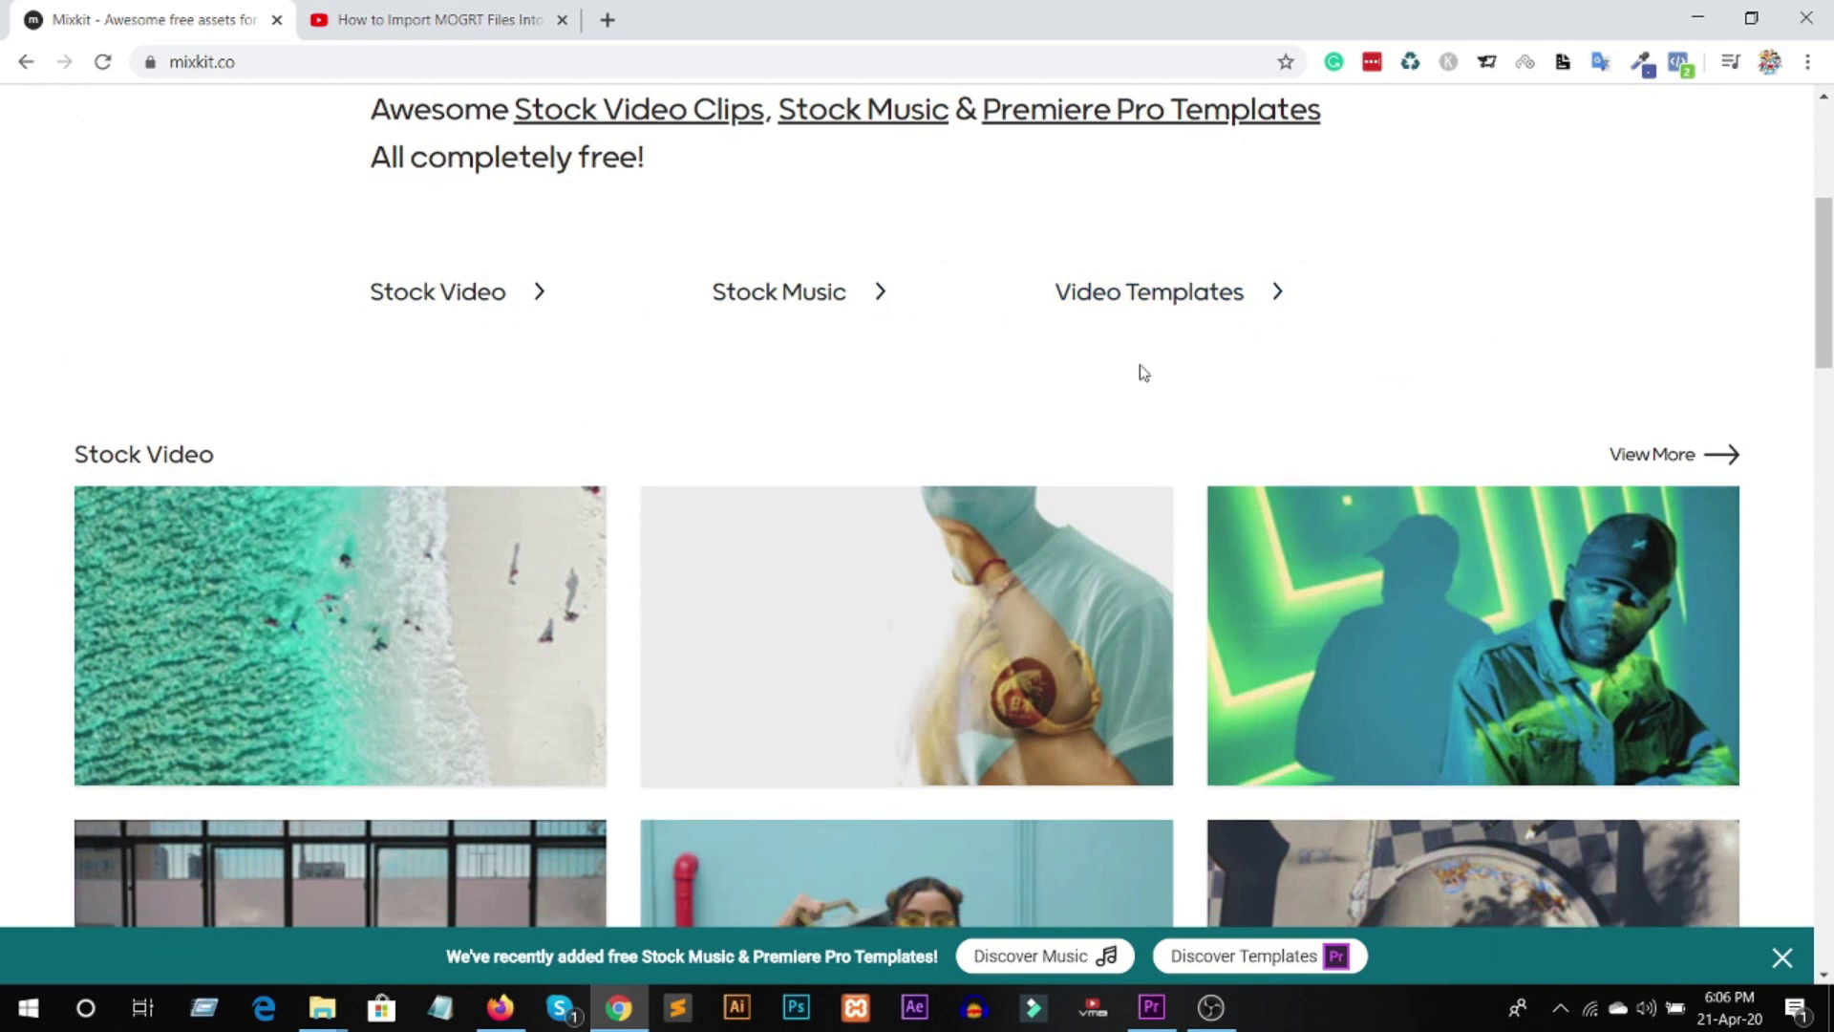
{"action": "scroll", "coordinate": [1144, 374], "scroll_direction": "down", "scroll_amount": 6}
{"action": "scroll", "coordinate": [1144, 374], "scroll_direction": "down", "scroll_amount": 4}
{"action": "scroll", "coordinate": [1143, 374], "scroll_direction": "down", "scroll_amount": 2}
{"action": "scroll", "coordinate": [1144, 373], "scroll_direction": "up", "scroll_amount": 5}
{"action": "scroll", "coordinate": [1145, 363], "scroll_direction": "up", "scroll_amount": 1}
{"action": "scroll", "coordinate": [1145, 363], "scroll_direction": "up", "scroll_amount": 1}
{"action": "scroll", "coordinate": [1147, 361], "scroll_direction": "up", "scroll_amount": 2}
{"action": "scroll", "coordinate": [1147, 361], "scroll_direction": "up", "scroll_amount": 2}
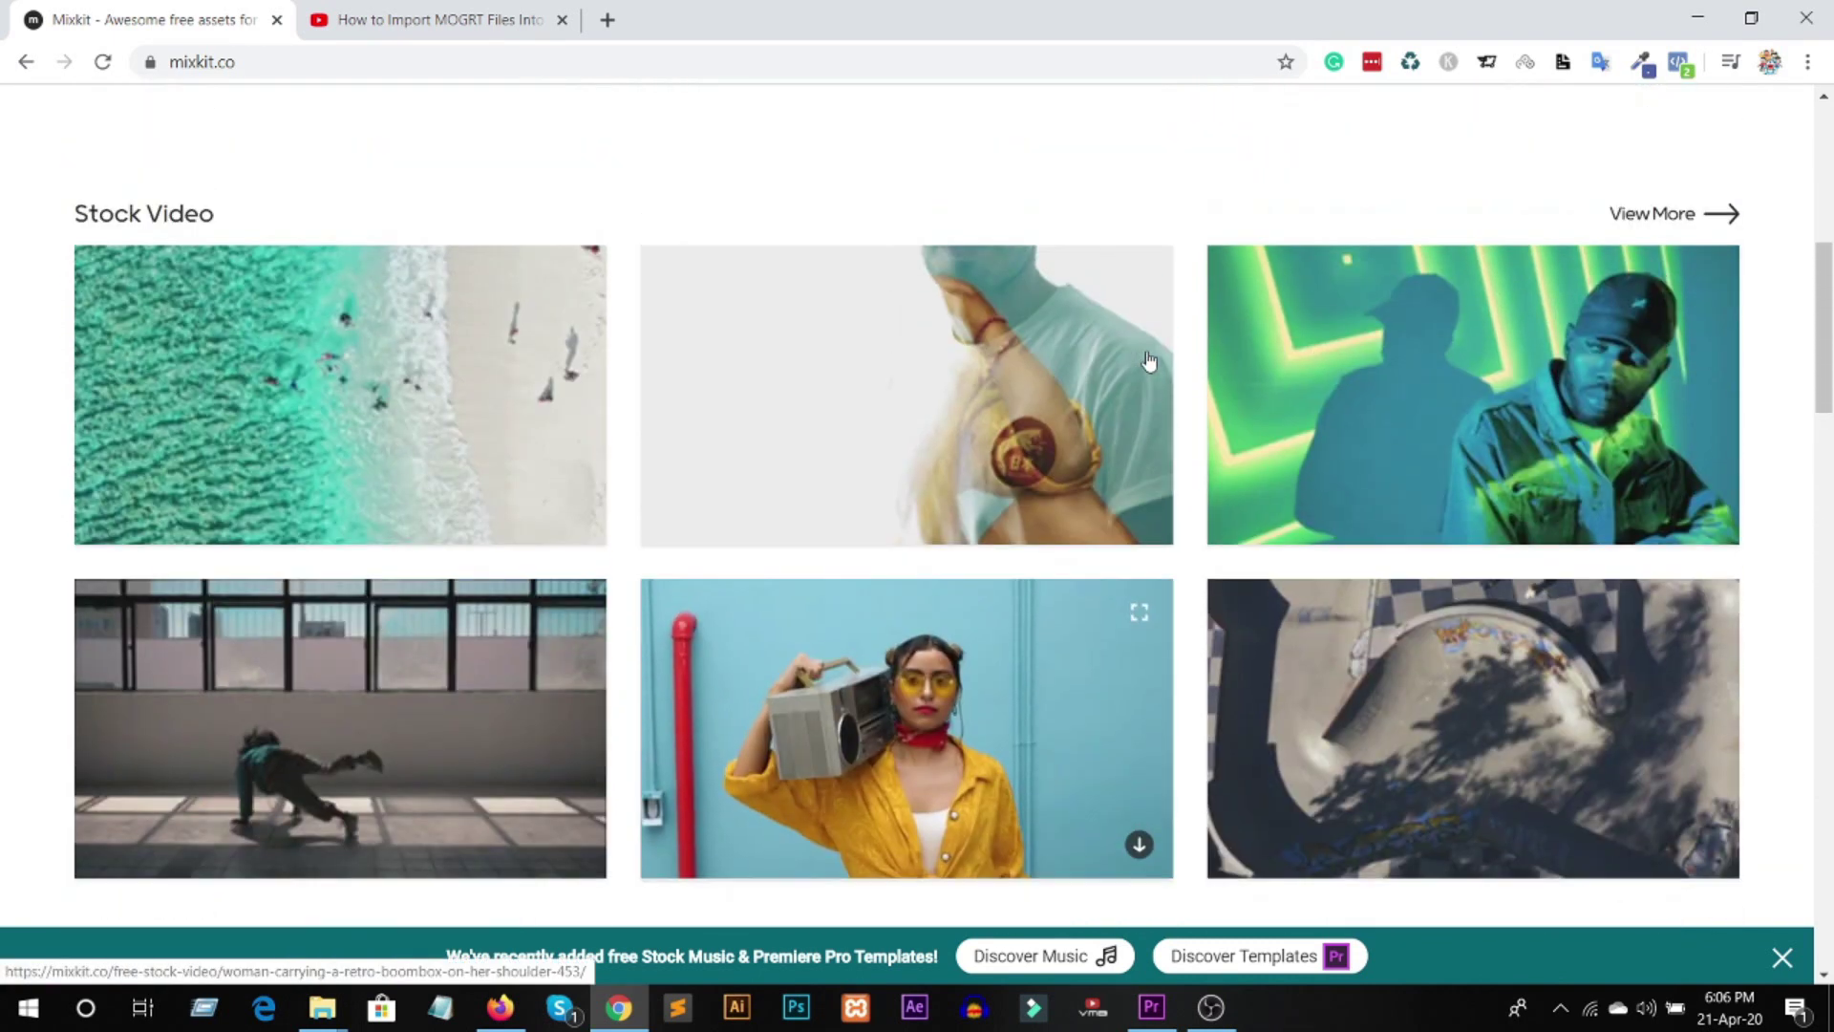
{"action": "scroll", "coordinate": [1147, 361], "scroll_direction": "up", "scroll_amount": 1}
{"action": "scroll", "coordinate": [1150, 359], "scroll_direction": "down", "scroll_amount": 1}
{"action": "scroll", "coordinate": [1151, 359], "scroll_direction": "down", "scroll_amount": 4}
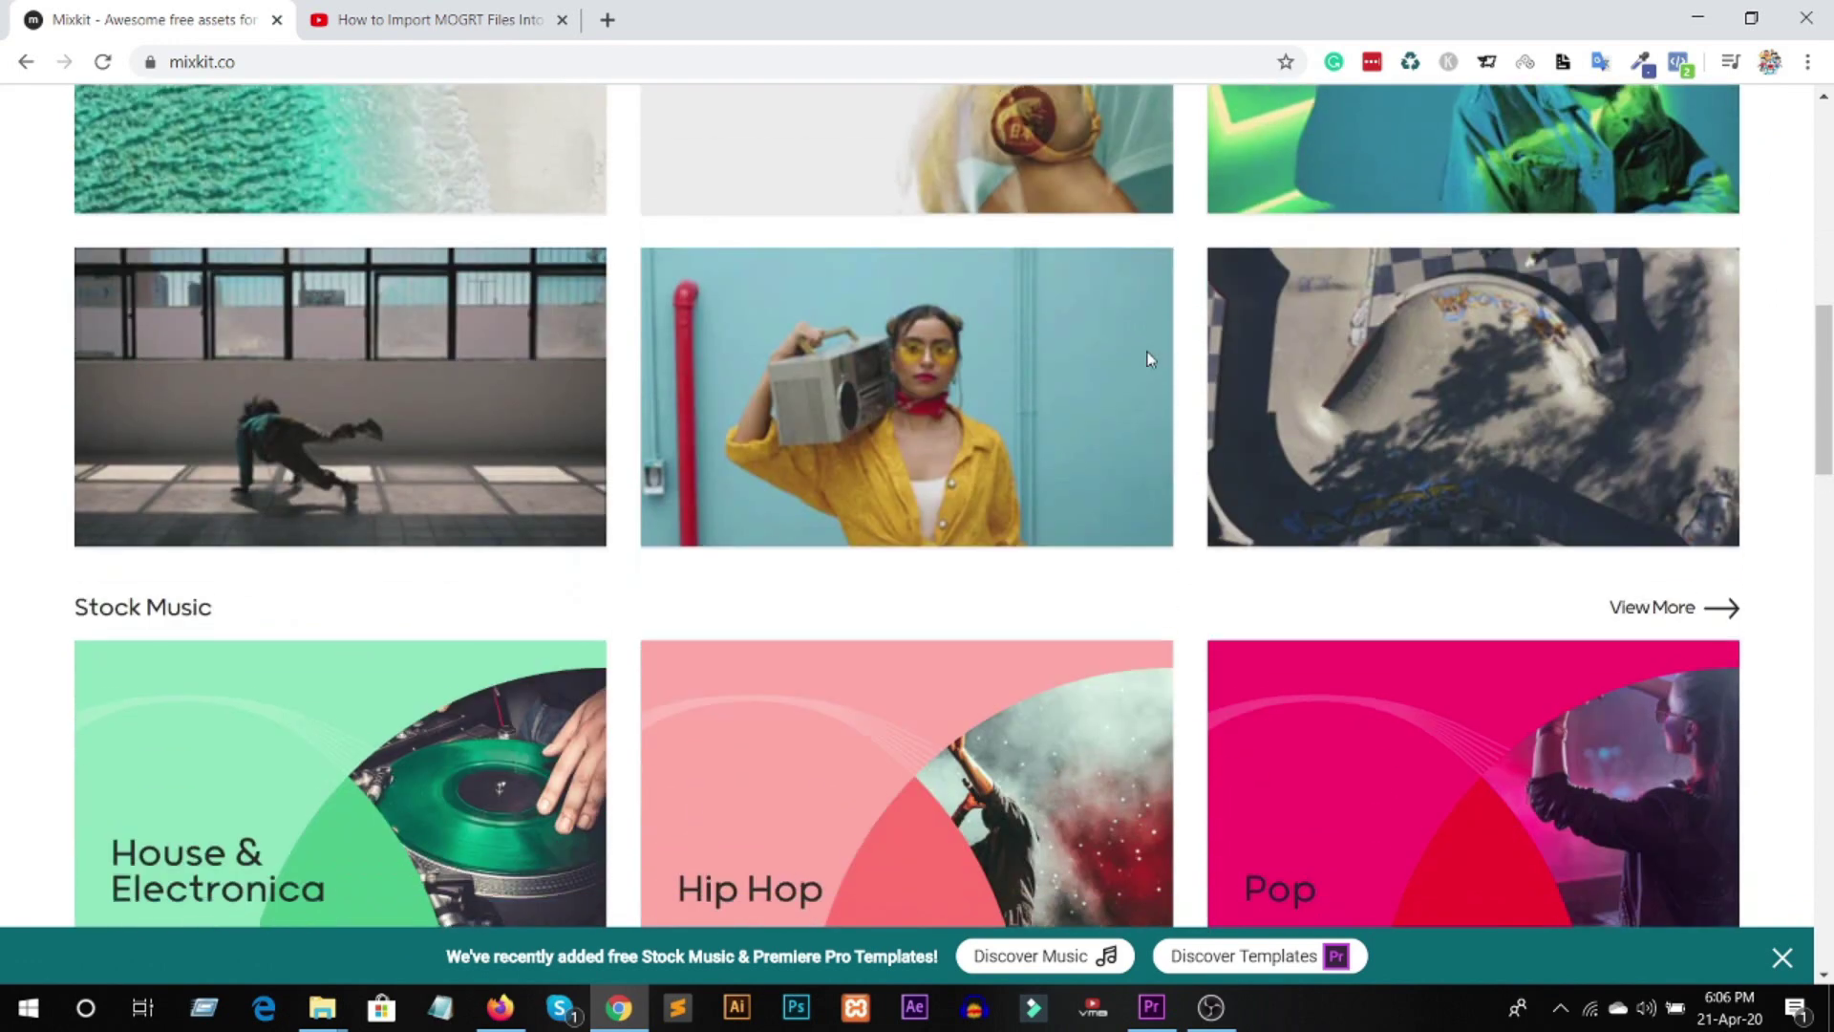
{"action": "scroll", "coordinate": [1150, 360], "scroll_direction": "down", "scroll_amount": 5}
{"action": "scroll", "coordinate": [1150, 360], "scroll_direction": "down", "scroll_amount": 3}
{"action": "scroll", "coordinate": [1150, 359], "scroll_direction": "down", "scroll_amount": 4}
{"action": "scroll", "coordinate": [1149, 358], "scroll_direction": "down", "scroll_amount": 5}
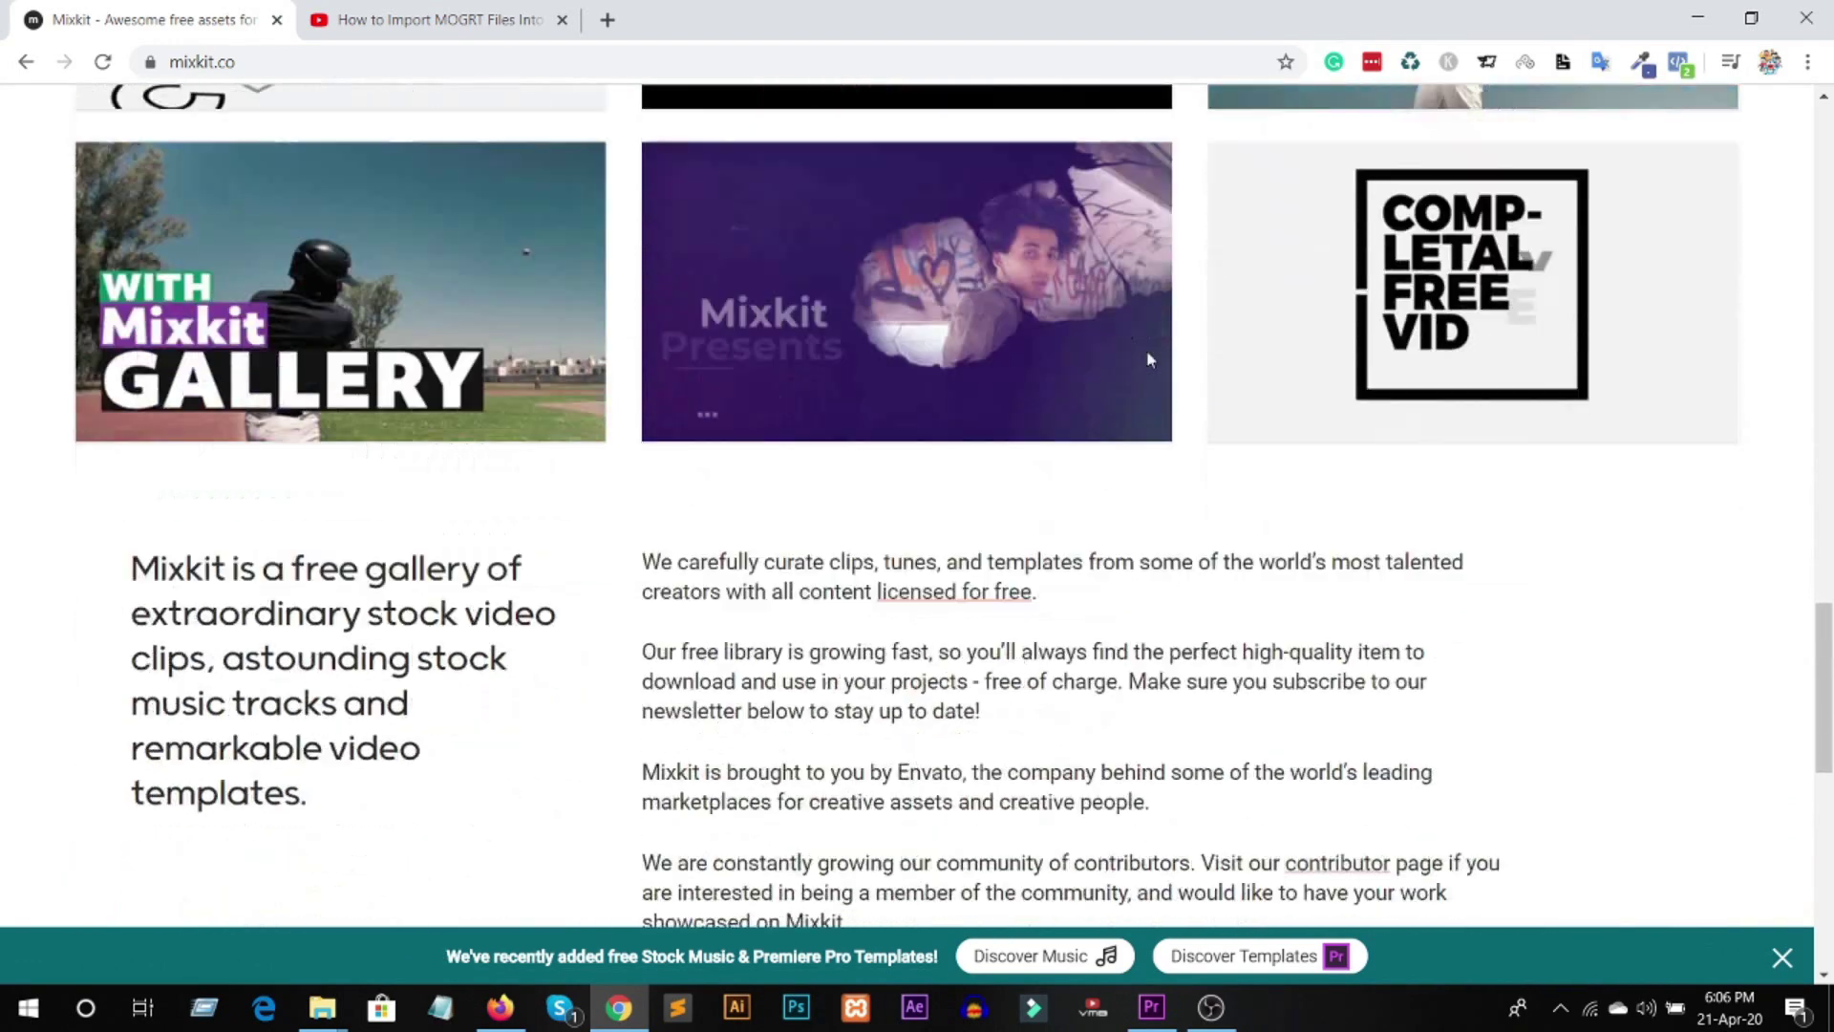
{"action": "scroll", "coordinate": [1149, 358], "scroll_direction": "down", "scroll_amount": 2}
{"action": "scroll", "coordinate": [1149, 359], "scroll_direction": "down", "scroll_amount": 2}
{"action": "scroll", "coordinate": [1233, 382], "scroll_direction": "up", "scroll_amount": 20}
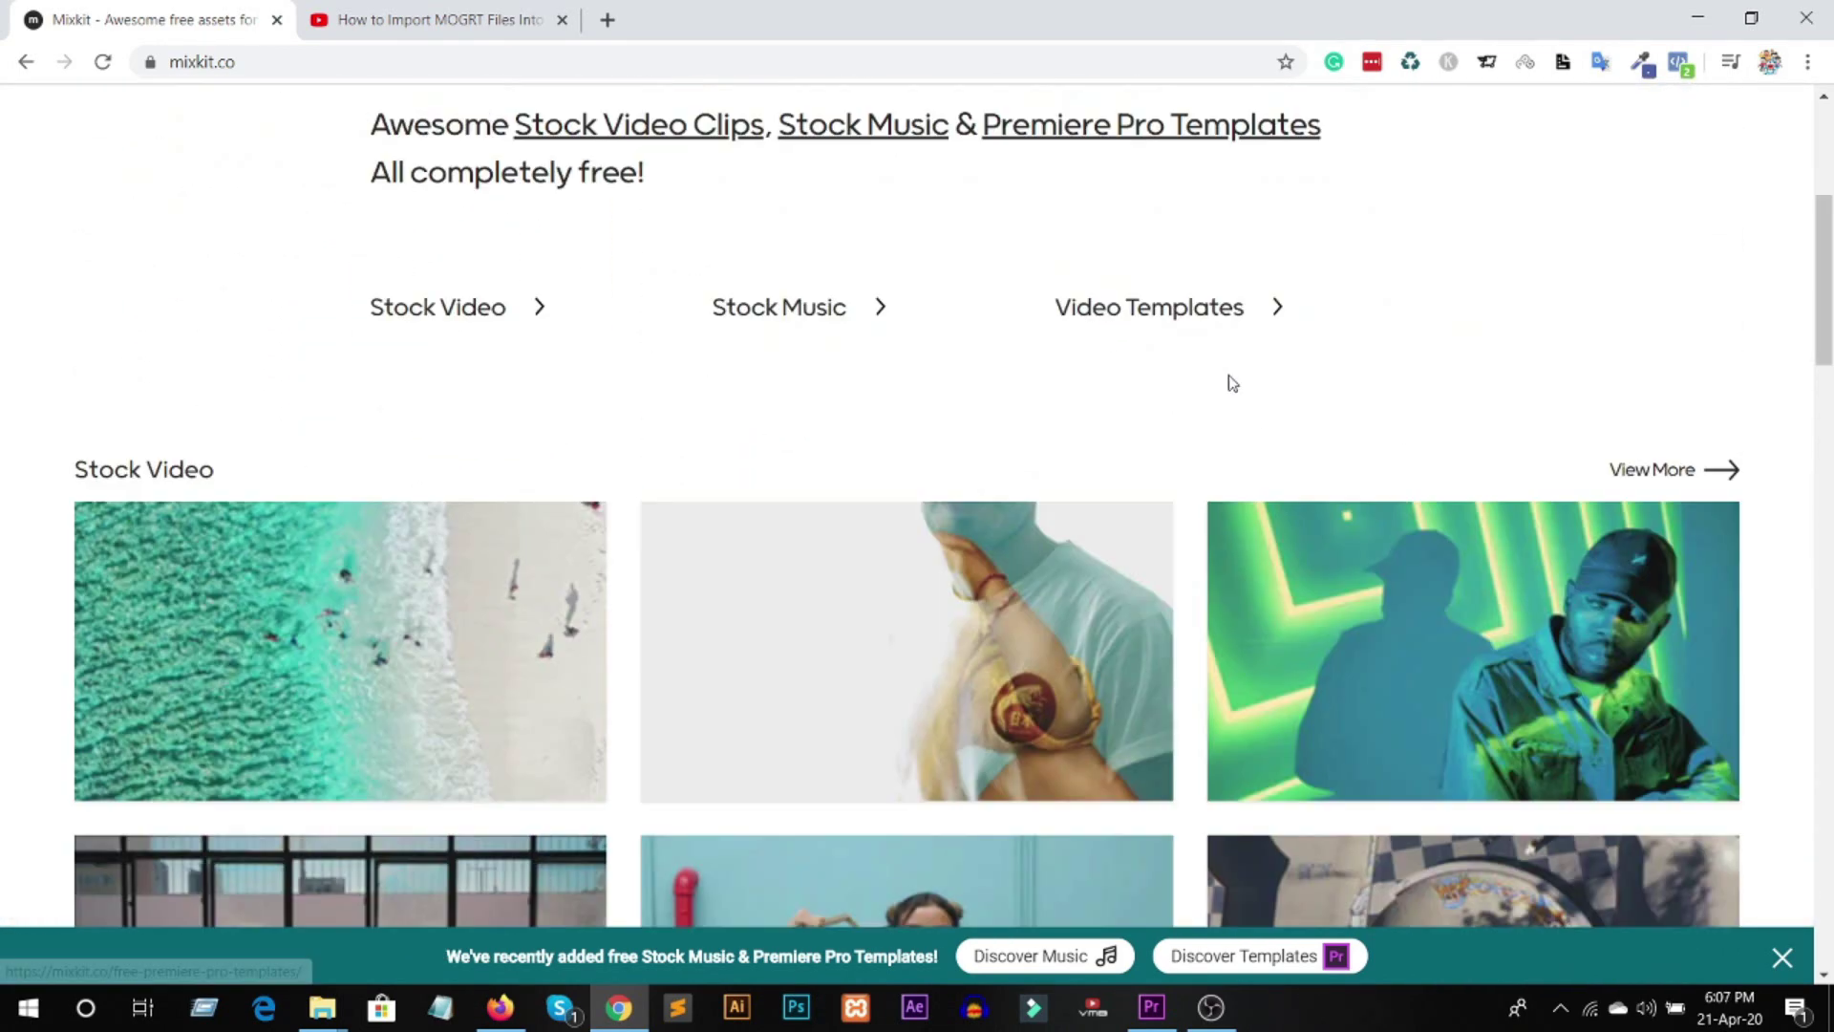
Step: Open Mixkit's free Premiere Pro video templates page
{"action": "left_click", "coordinate": [1210, 320]}
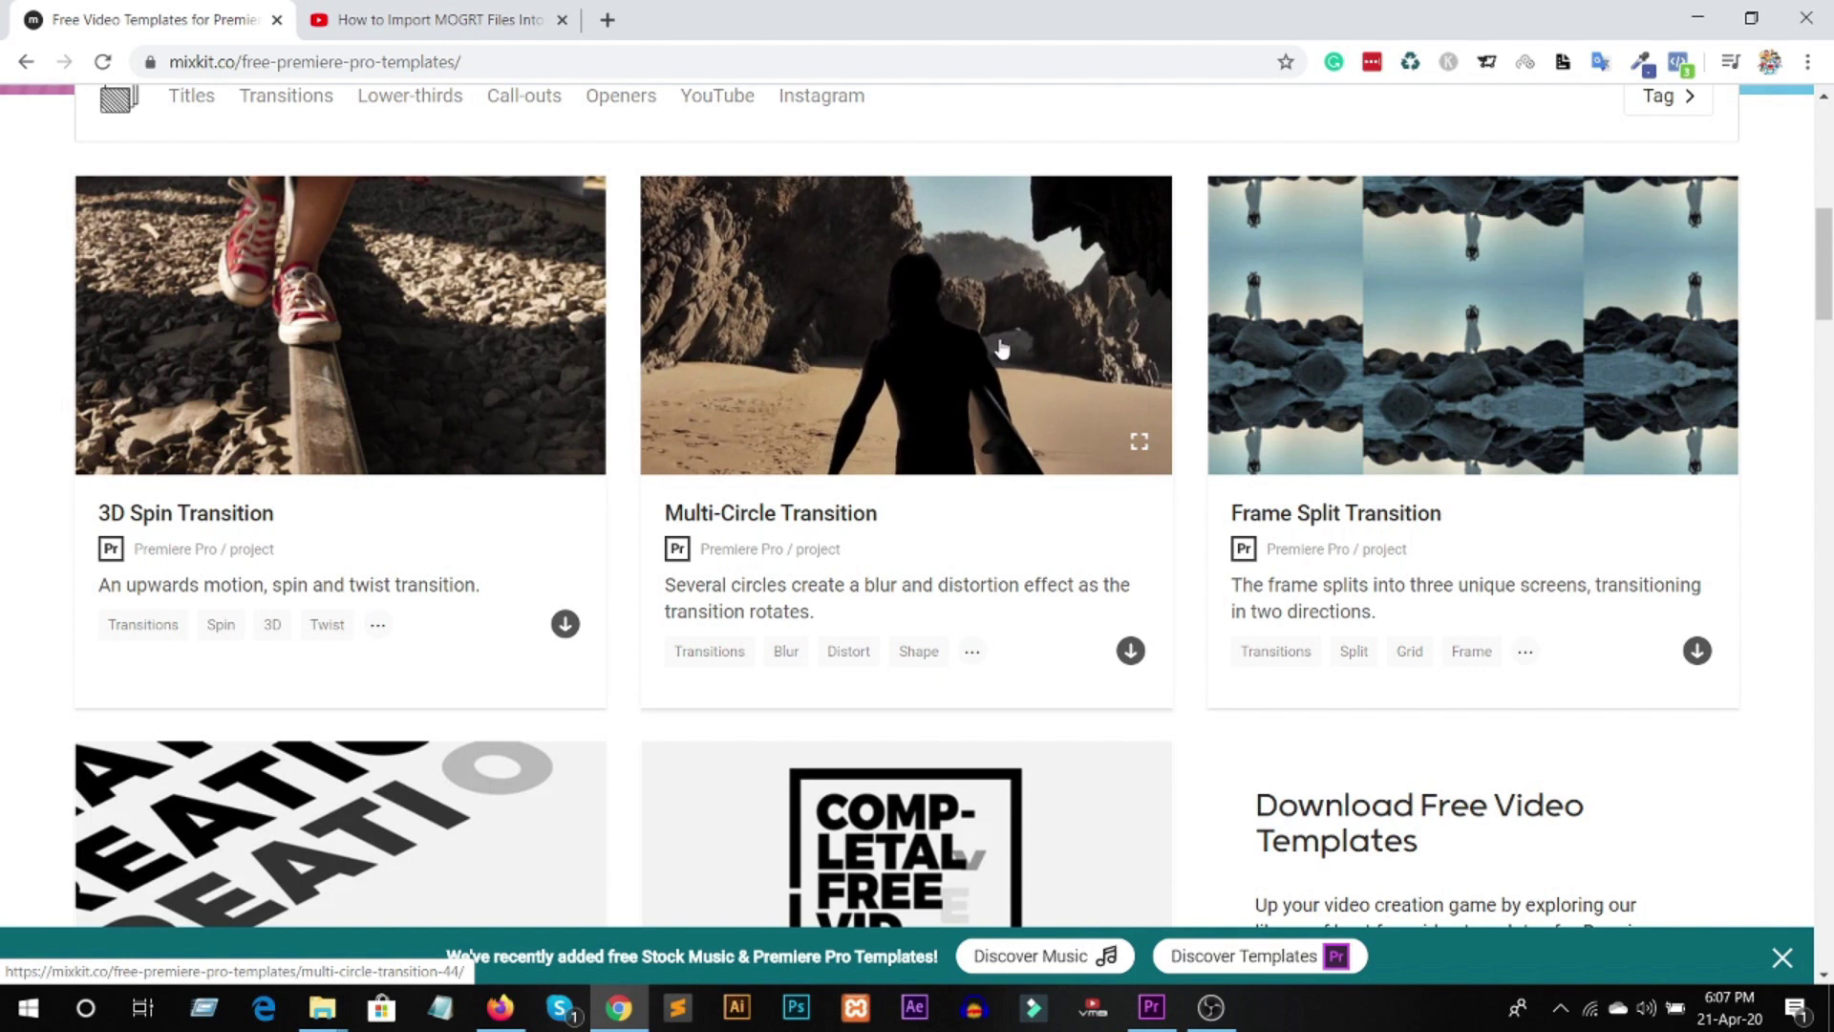
{"action": "scroll", "coordinate": [984, 334], "scroll_direction": "up", "scroll_amount": 2}
{"action": "scroll", "coordinate": [984, 335], "scroll_direction": "up", "scroll_amount": 2}
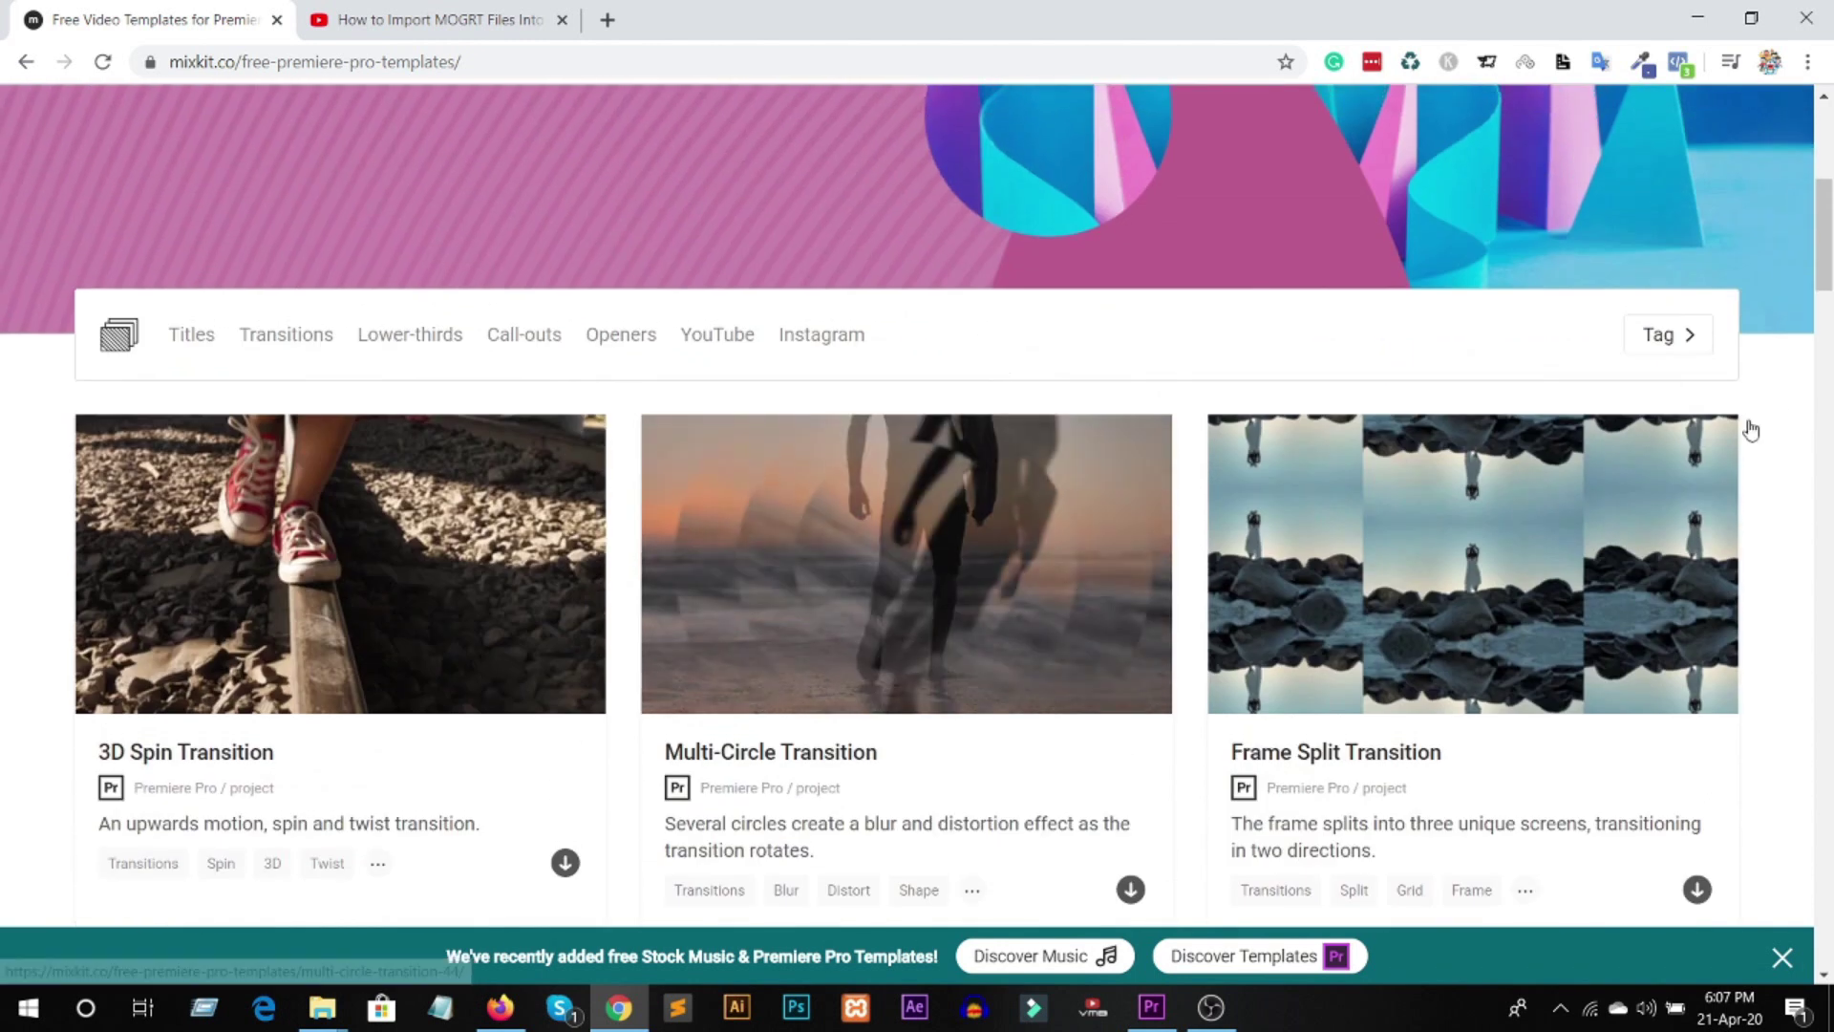
Step: Expand the Tag dropdown and scroll through the list of template tags
{"action": "left_click", "coordinate": [1687, 344]}
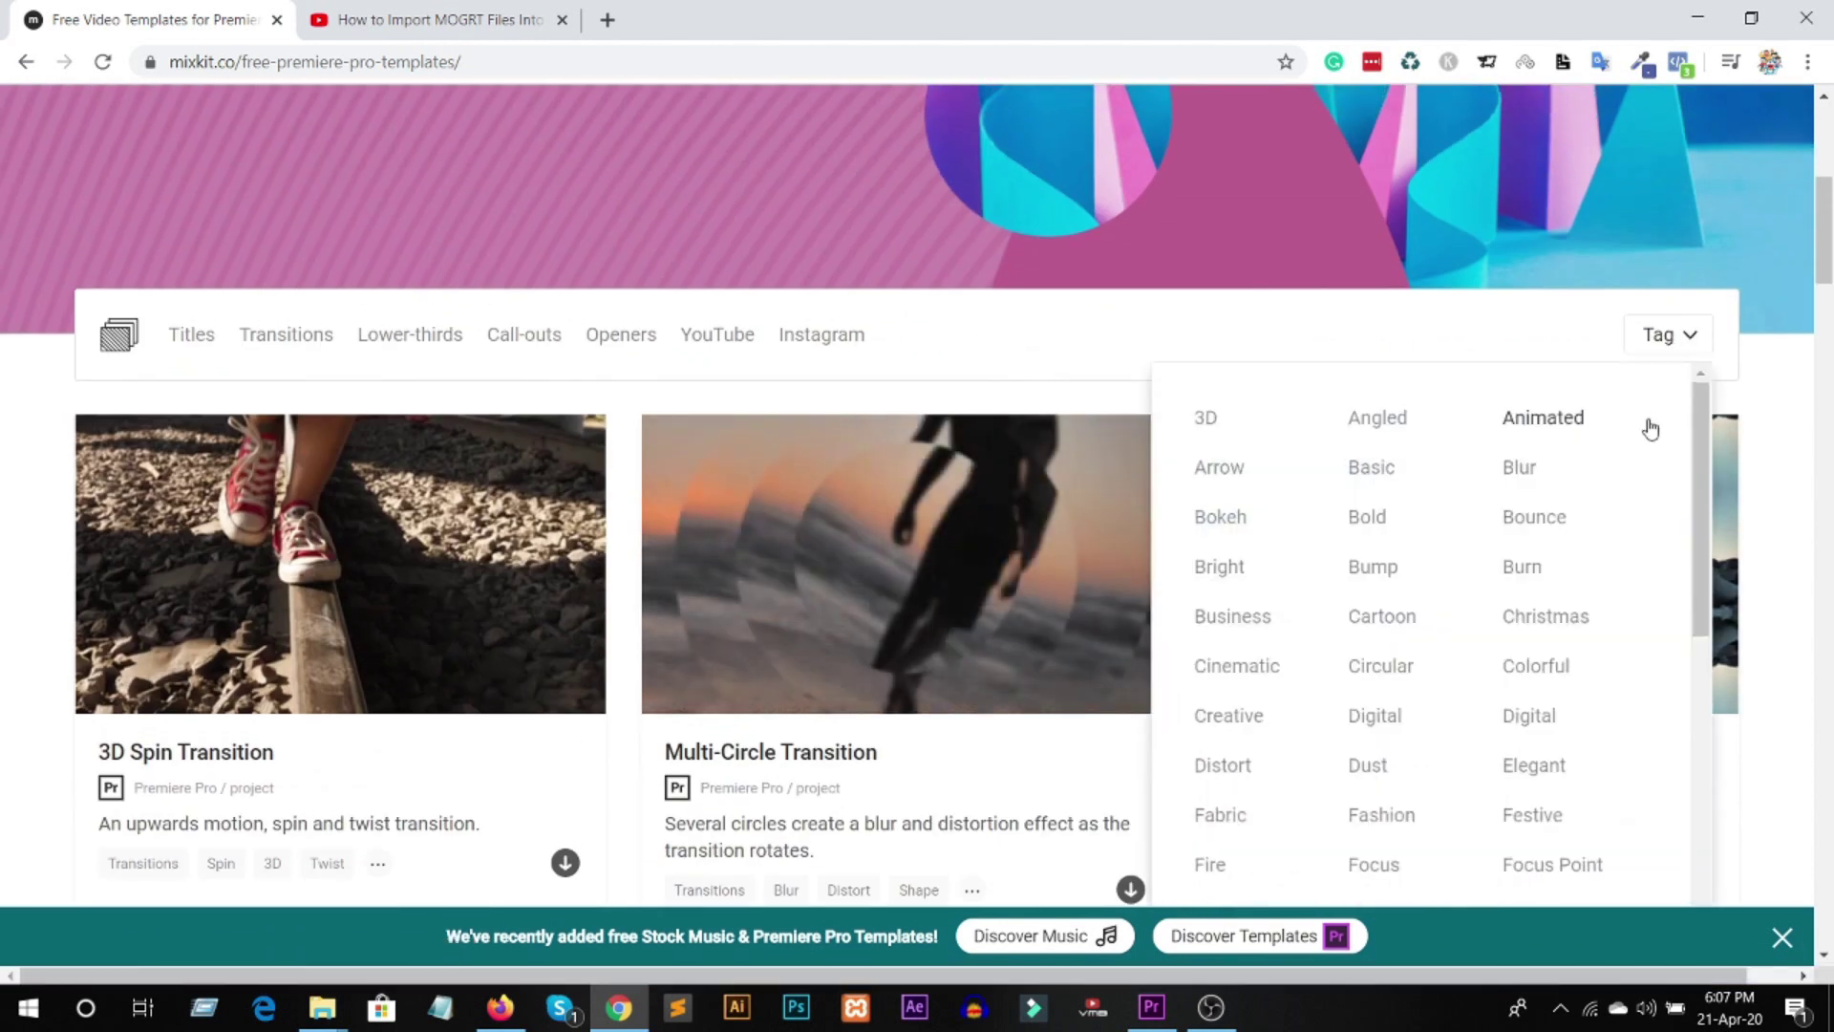
{"action": "scroll", "coordinate": [1615, 444], "scroll_direction": "down", "scroll_amount": 1}
{"action": "scroll", "coordinate": [1566, 506], "scroll_direction": "down", "scroll_amount": 1}
{"action": "scroll", "coordinate": [1548, 552], "scroll_direction": "down", "scroll_amount": 1}
{"action": "scroll", "coordinate": [1545, 565], "scroll_direction": "down", "scroll_amount": 2}
{"action": "scroll", "coordinate": [1541, 577], "scroll_direction": "down", "scroll_amount": 2}
{"action": "scroll", "coordinate": [1548, 598], "scroll_direction": "down", "scroll_amount": 3}
{"action": "scroll", "coordinate": [1538, 533], "scroll_direction": "down", "scroll_amount": 1}
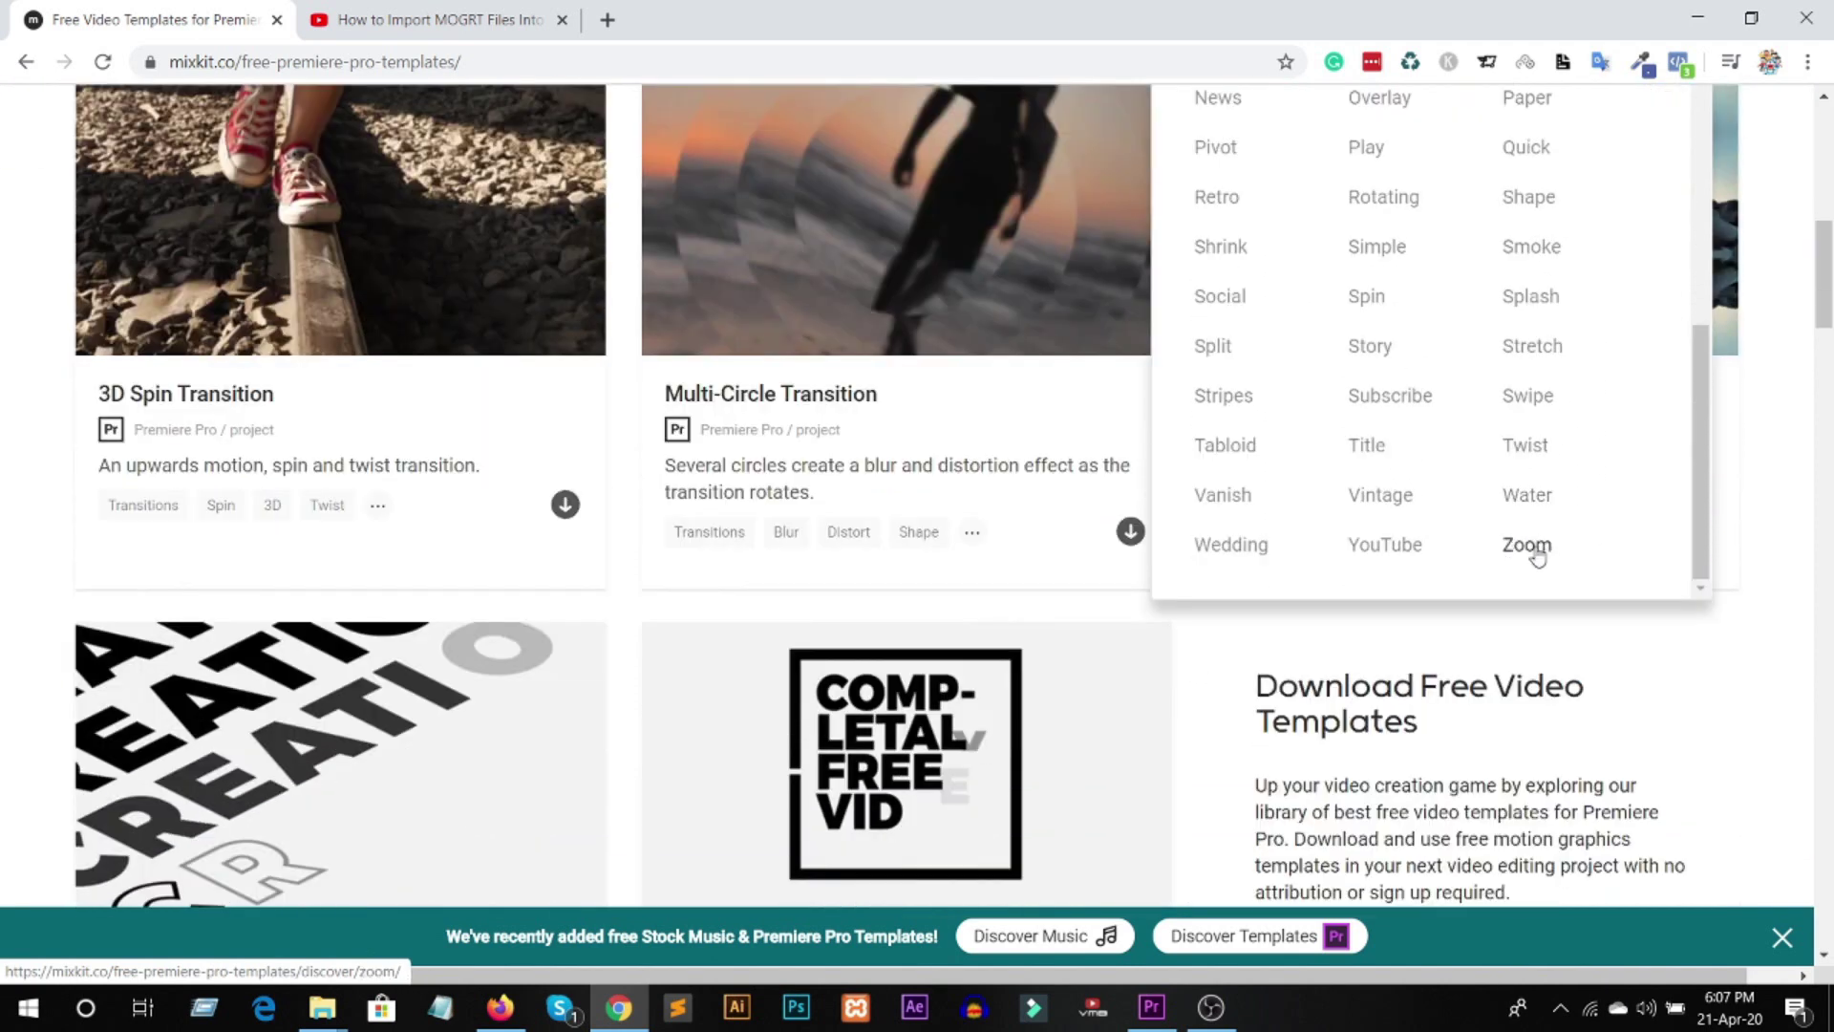
Step: Filter the templates by the Zoom tag and download the In And Out Zoom Transition template
{"action": "left_click", "coordinate": [1527, 545]}
{"action": "scroll", "coordinate": [1089, 380], "scroll_direction": "down", "scroll_amount": 5}
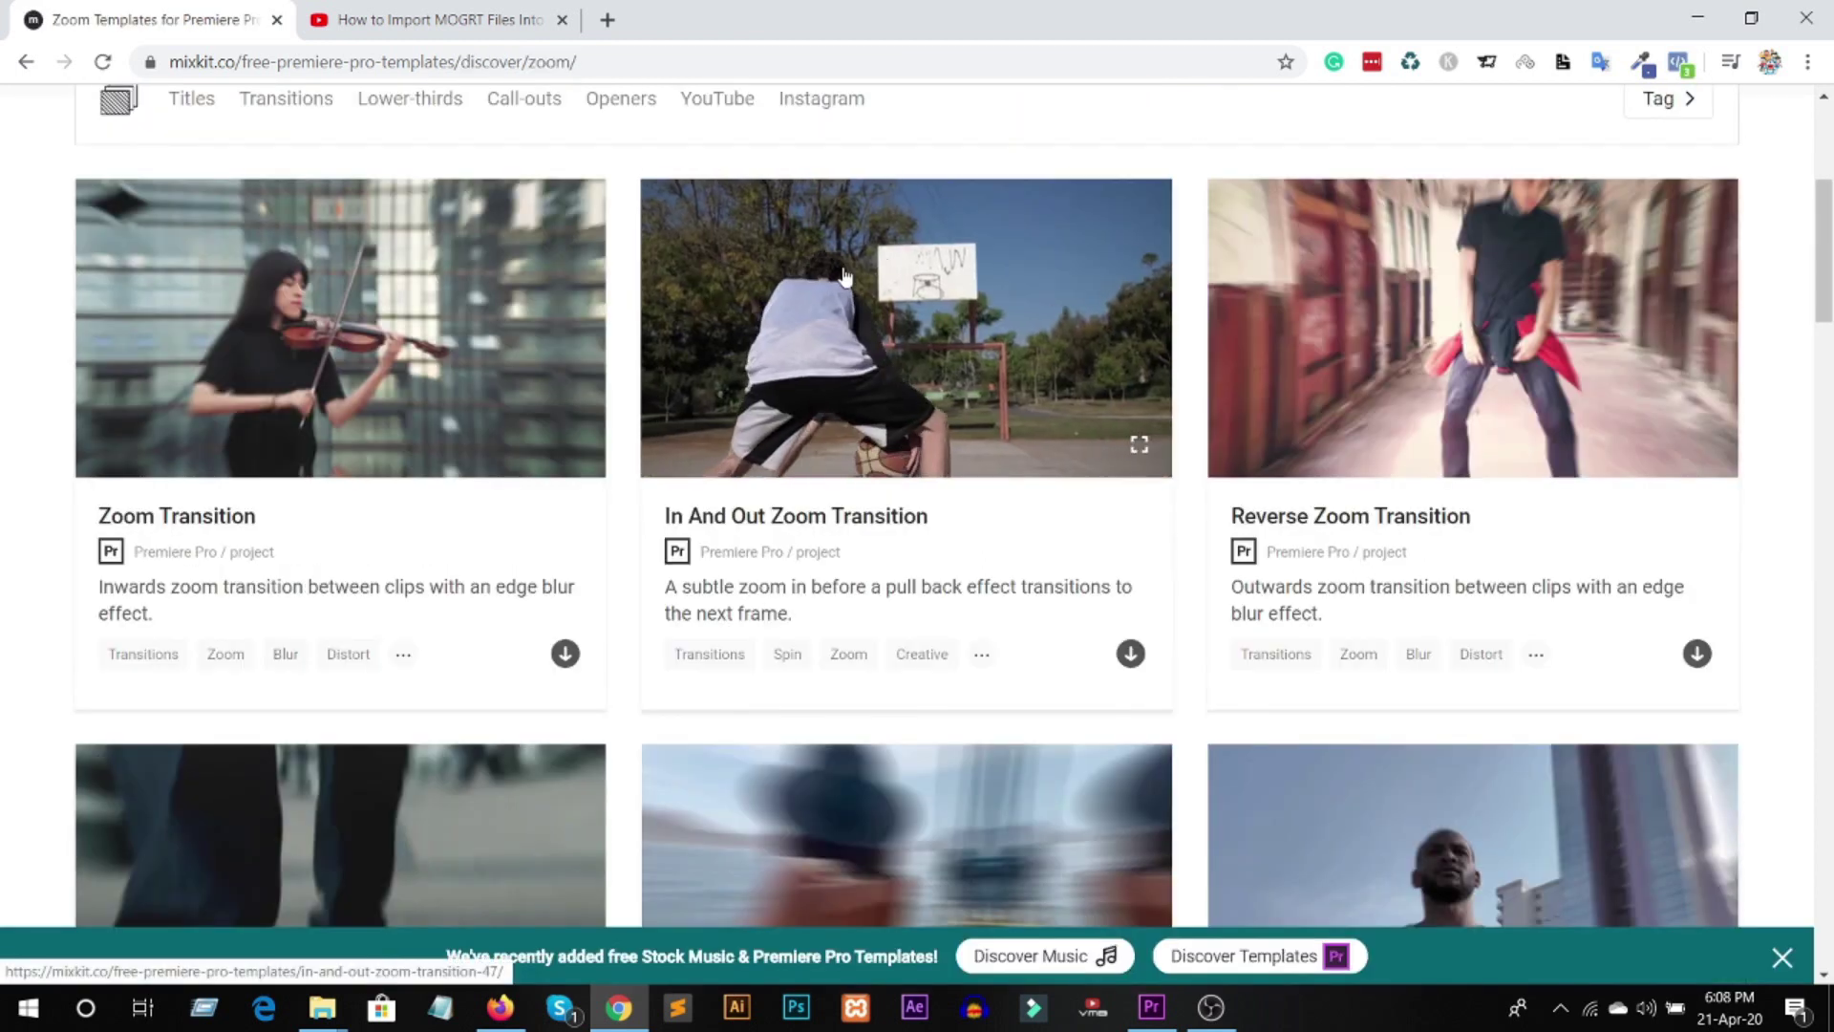
{"action": "left_click", "coordinate": [1133, 655]}
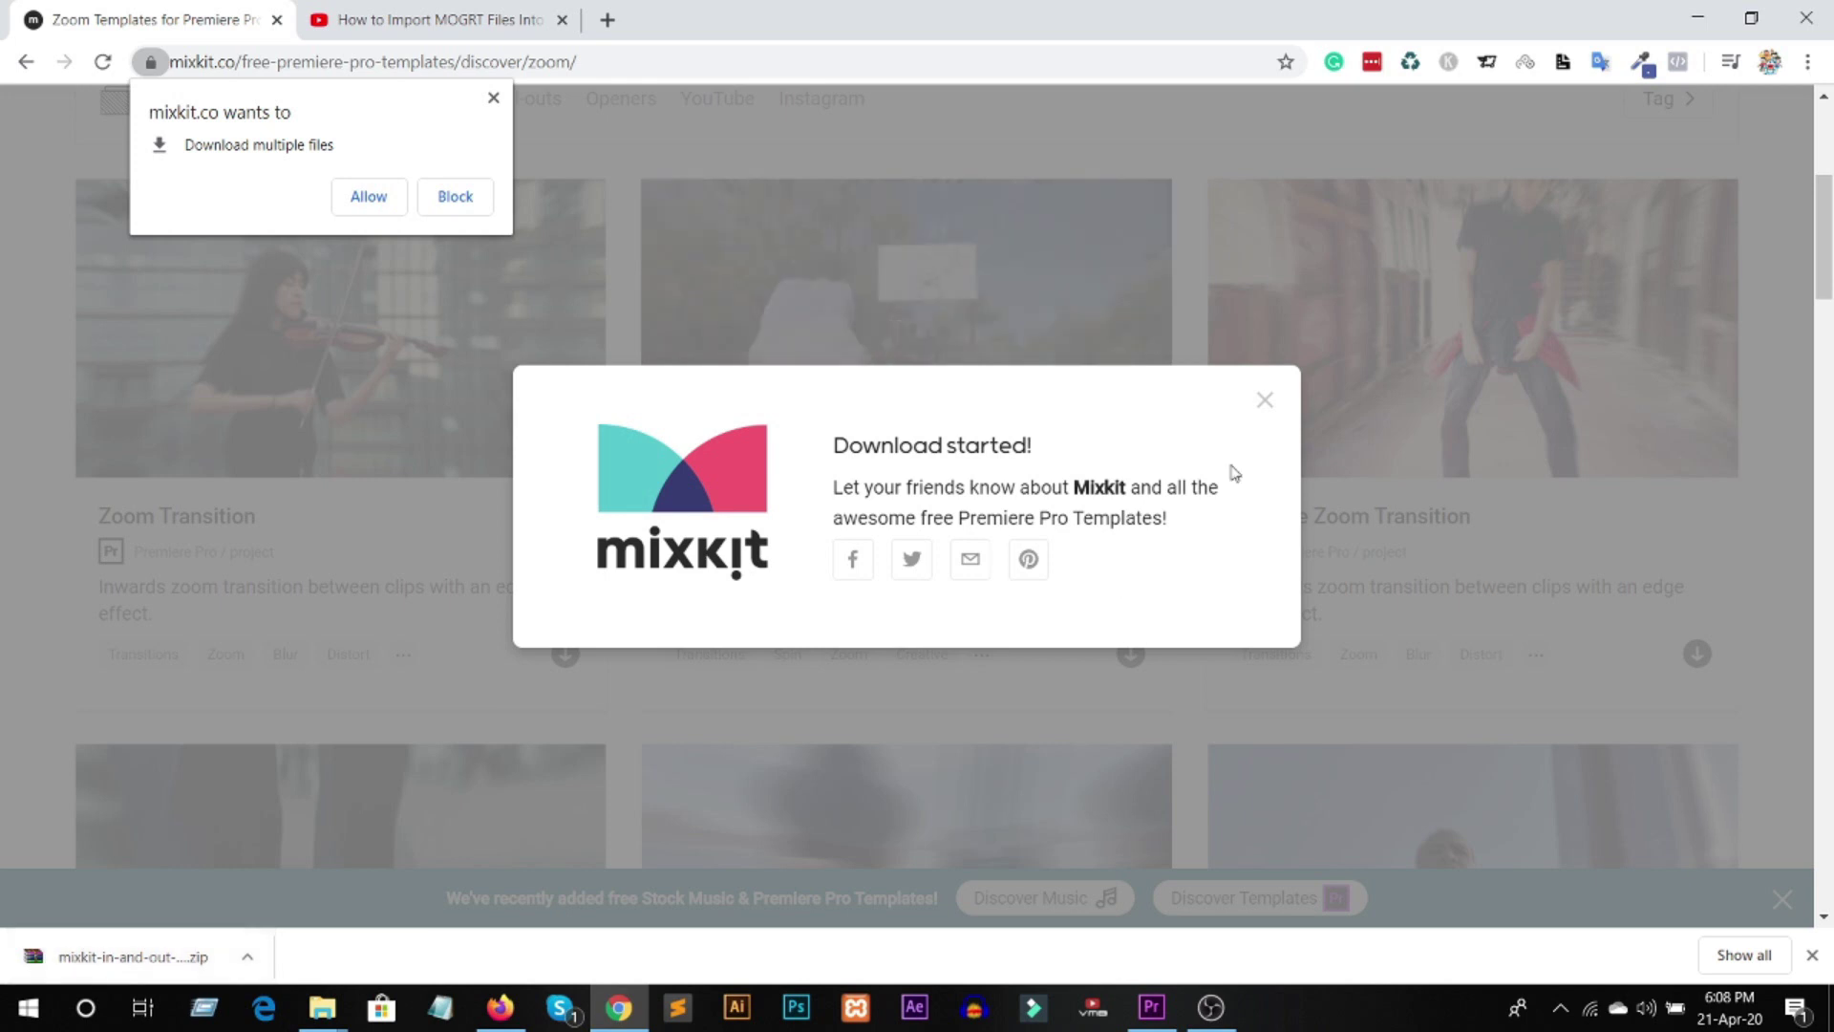
{"action": "left_click", "coordinate": [1265, 402]}
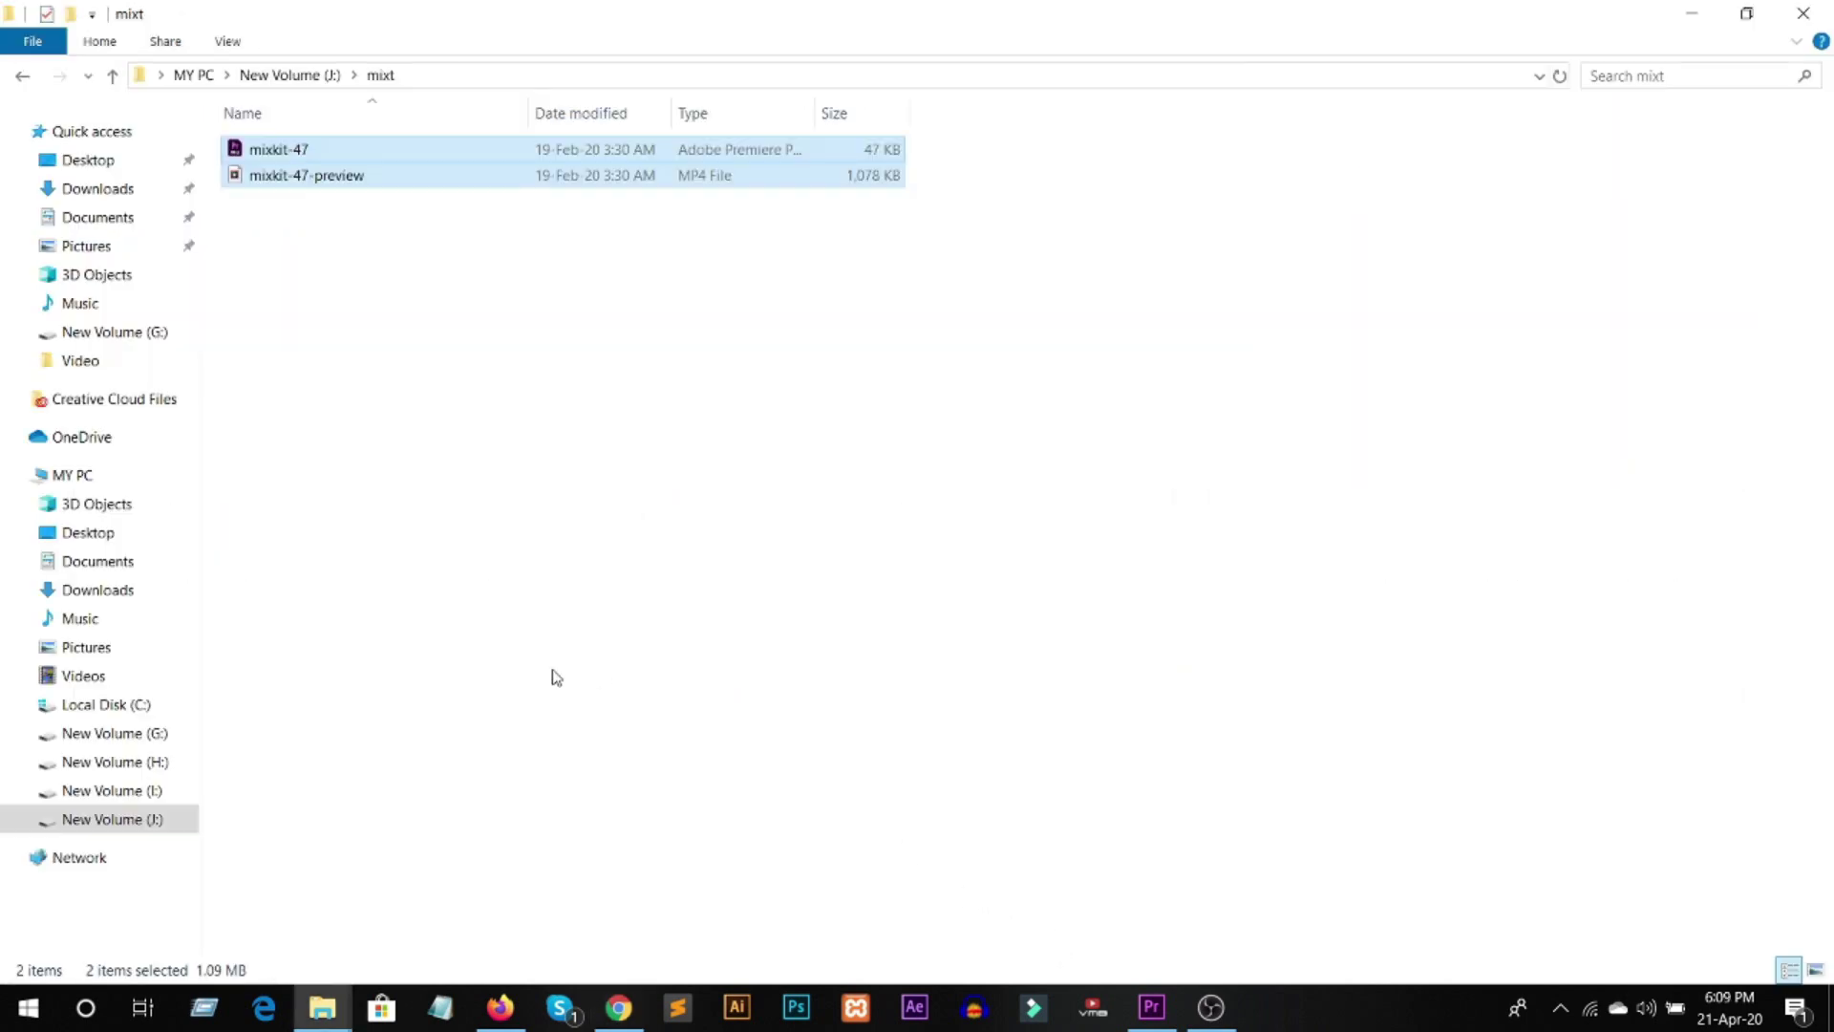
Step: Check the mixkit-47 files in the mixt folder, then return to the empty Premiere Pro project
{"action": "left_click", "coordinate": [1149, 1007]}
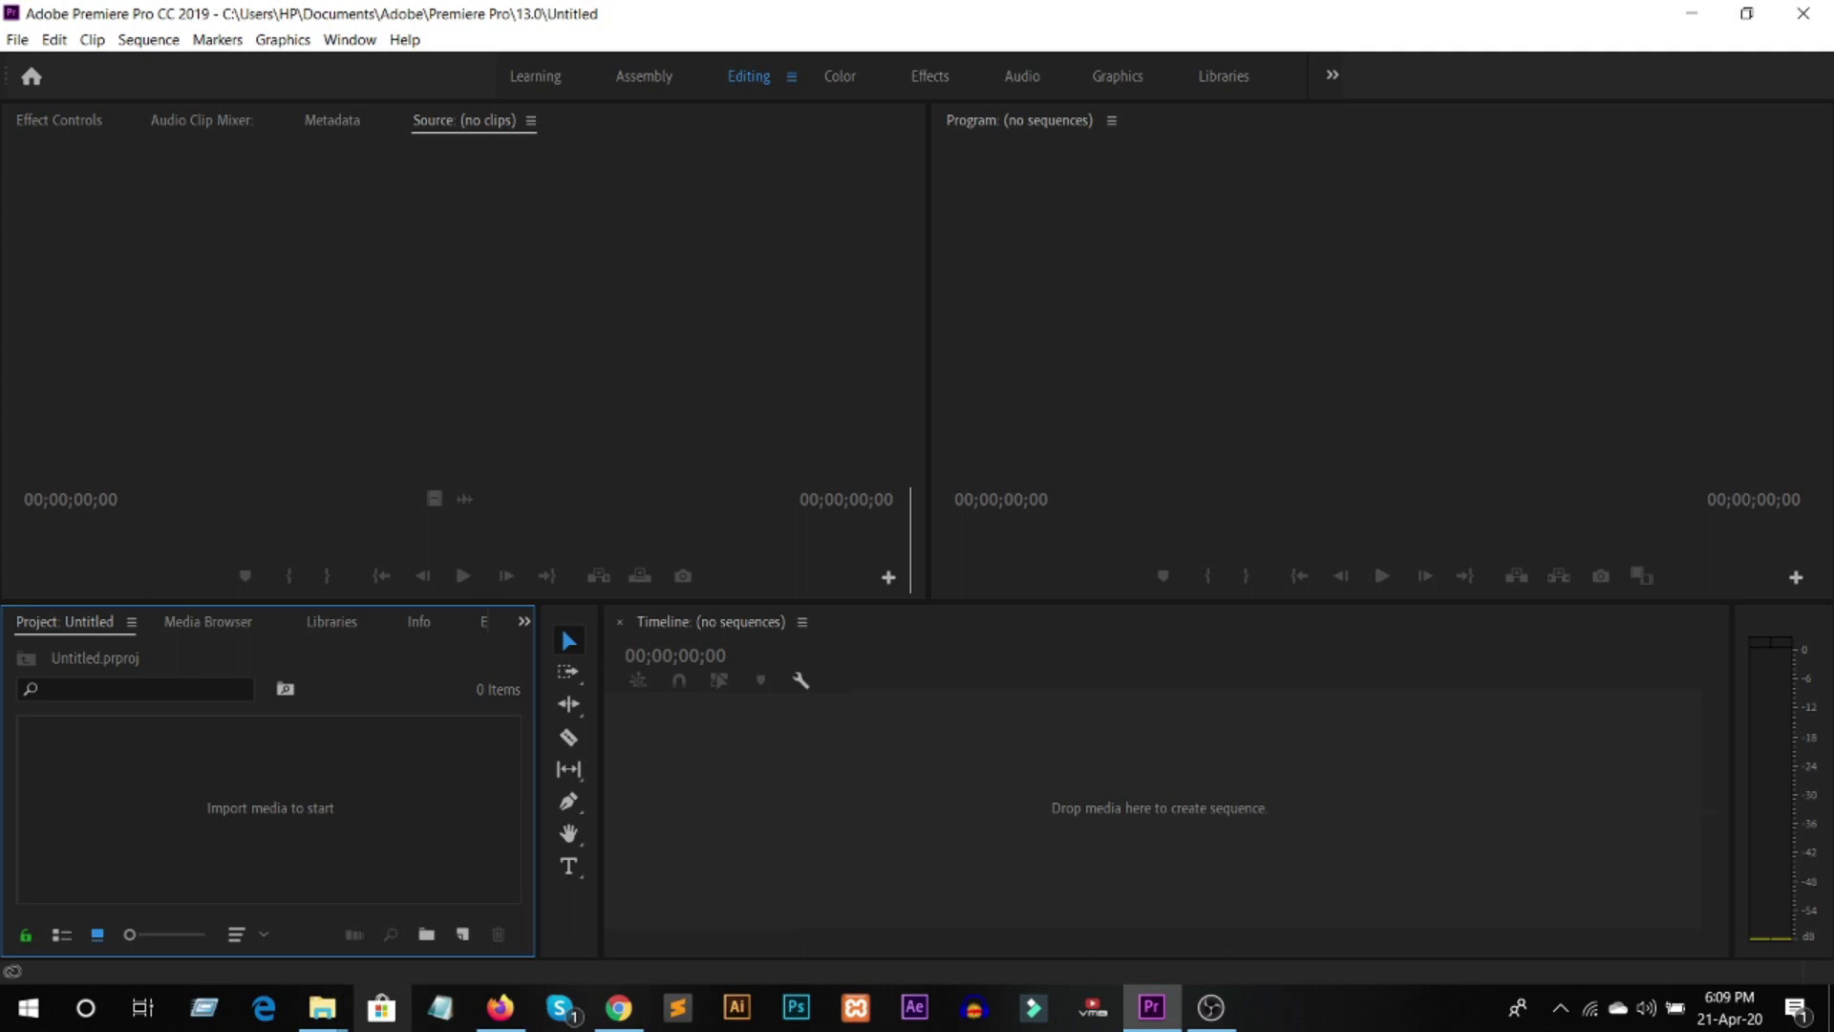
{"action": "left_click", "coordinate": [322, 1008]}
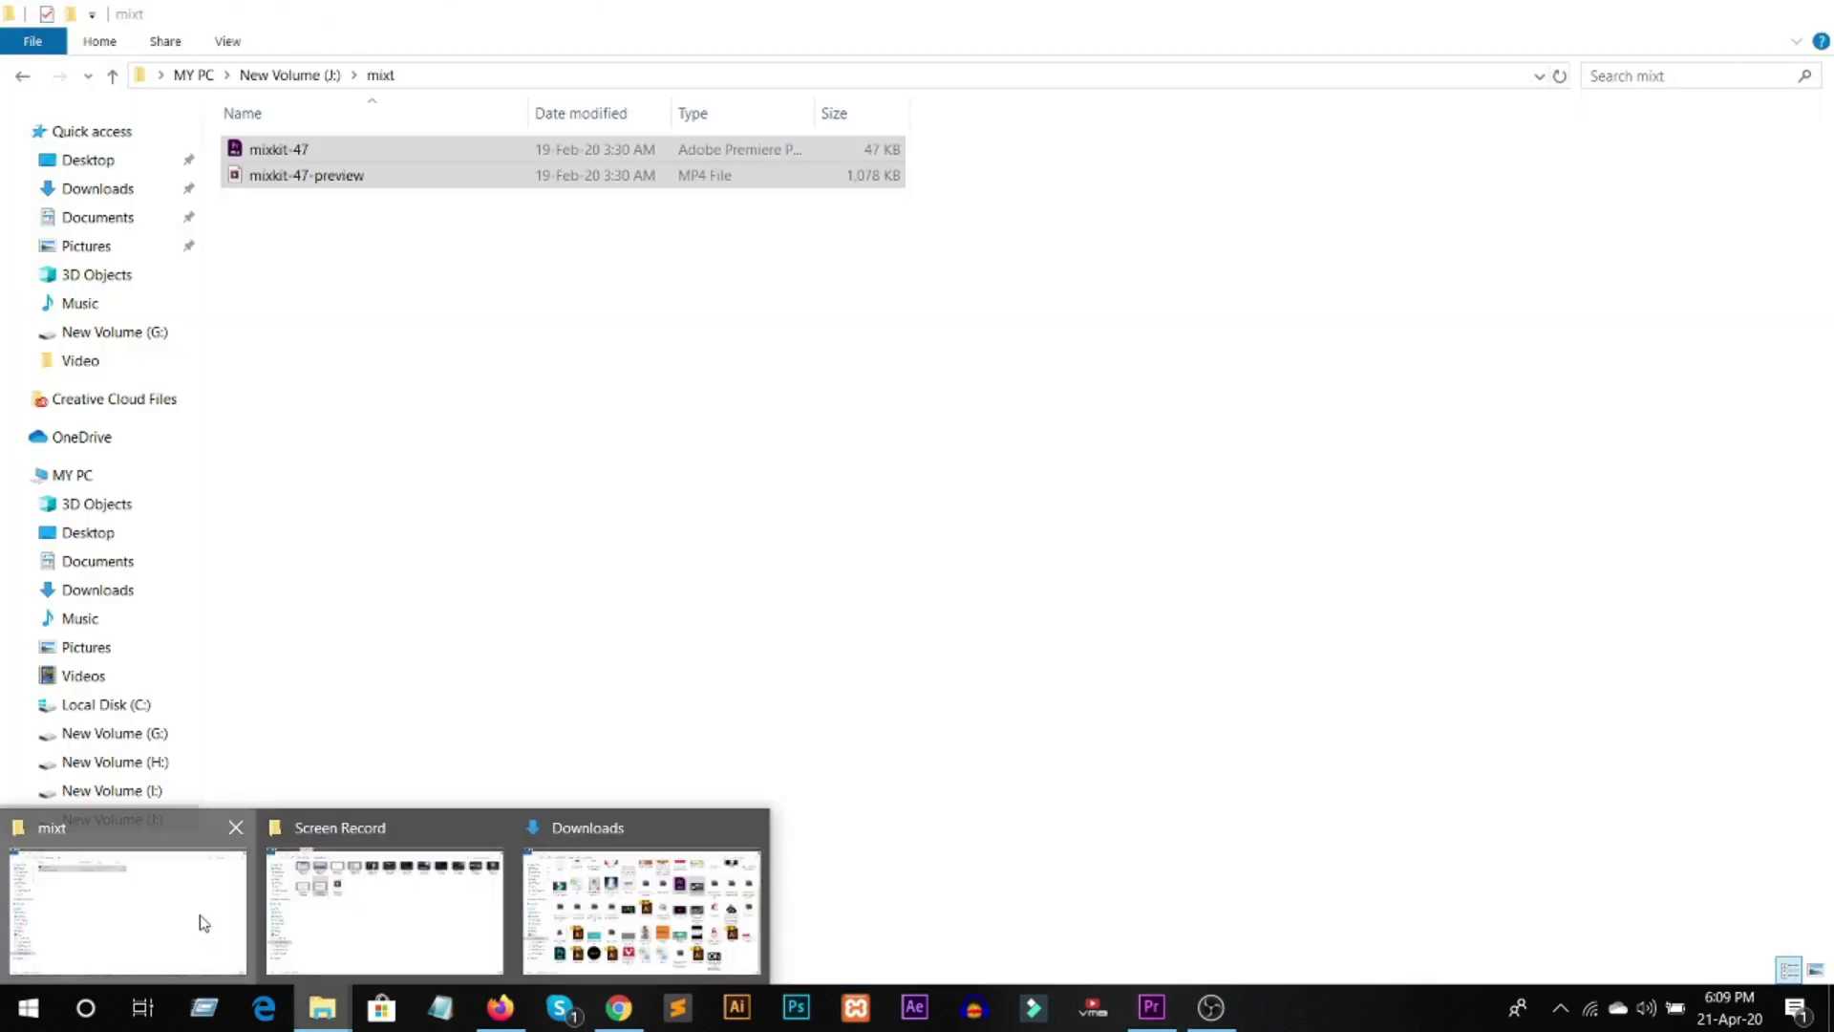
{"action": "left_click", "coordinate": [202, 922]}
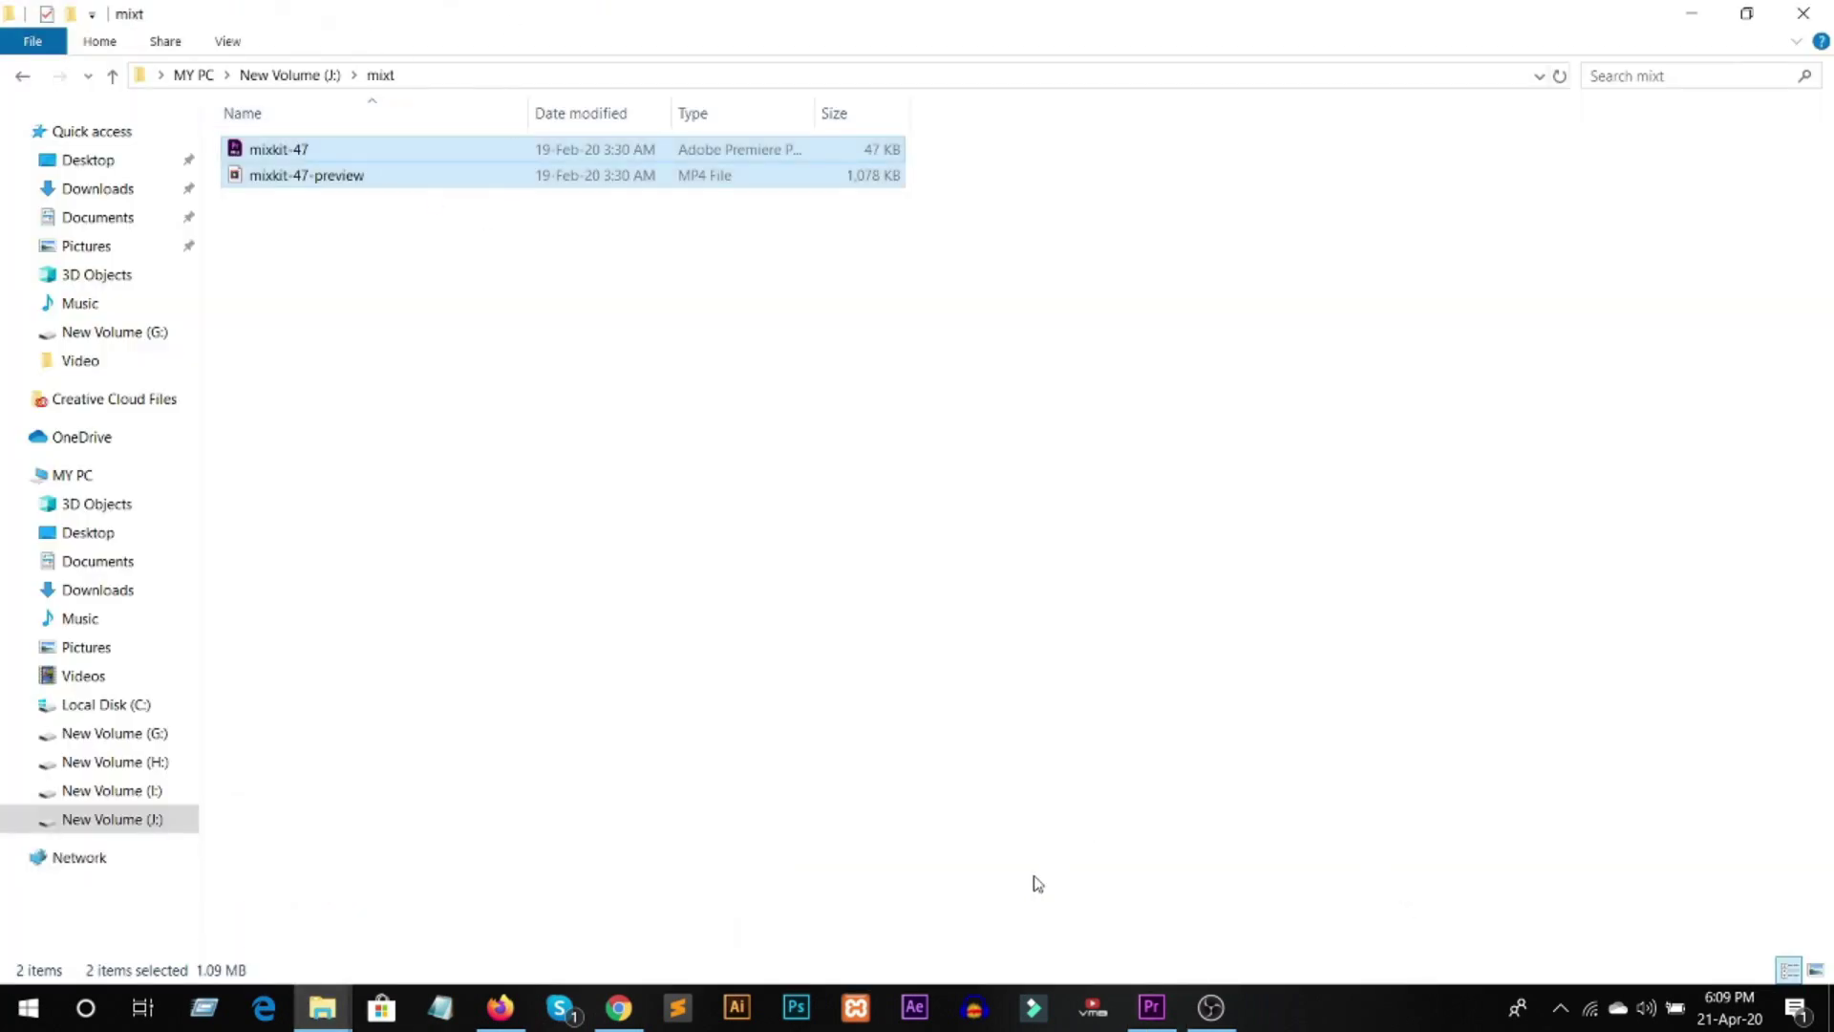
{"action": "left_click", "coordinate": [1146, 1006]}
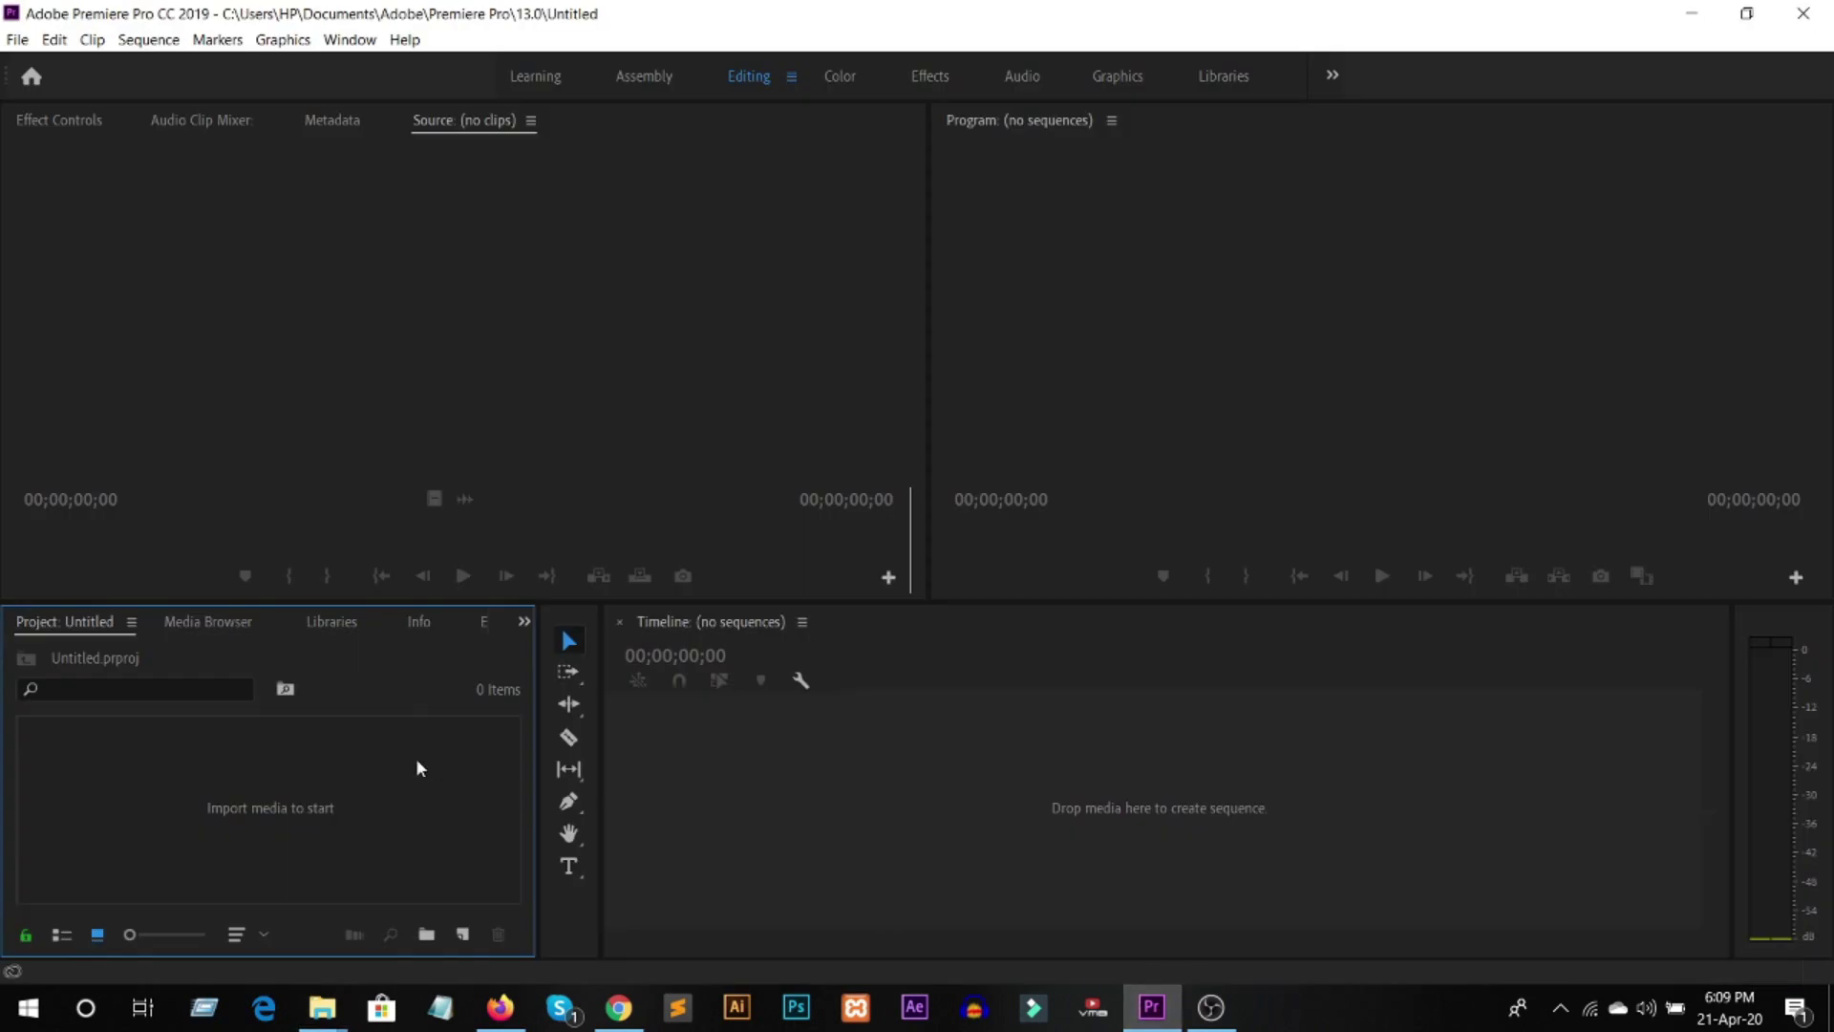
Step: Choose the mixkit-47 project from New Volume (J:) > mixt for import
{"action": "double_click", "coordinate": [276, 783]}
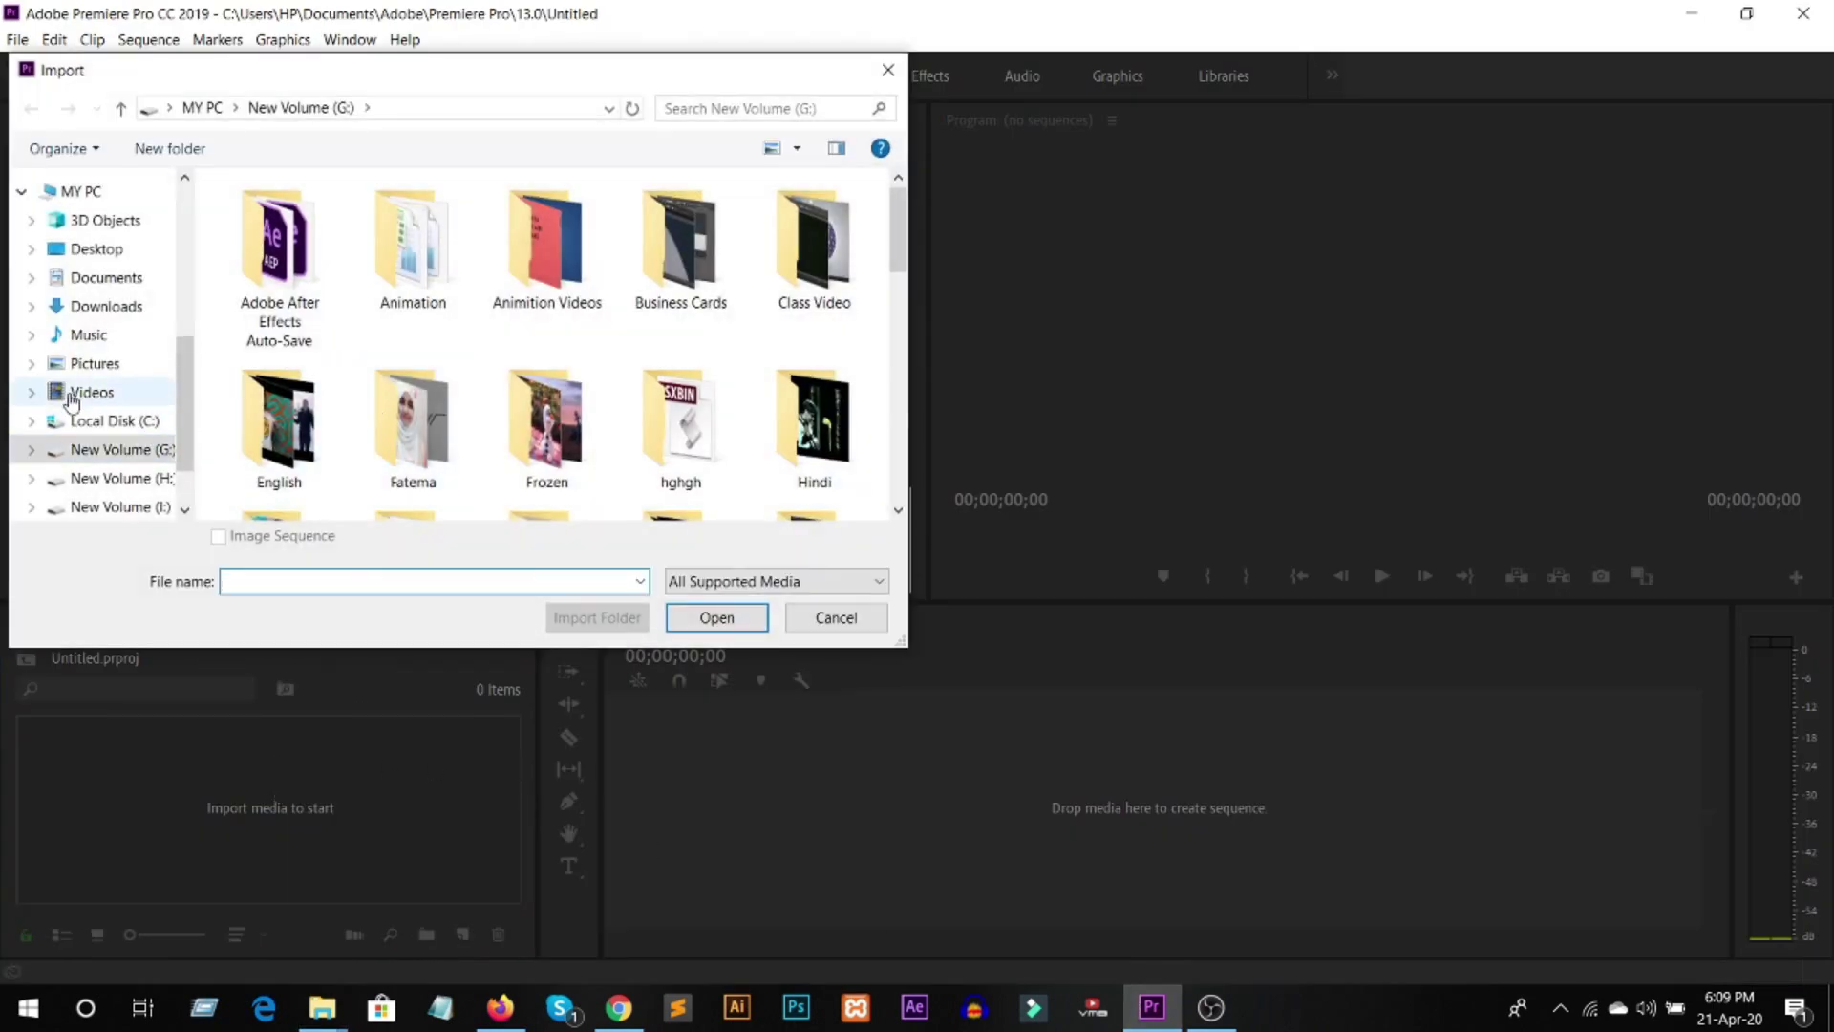
{"action": "scroll", "coordinate": [137, 391], "scroll_direction": "down", "scroll_amount": 2}
{"action": "left_click", "coordinate": [142, 439]}
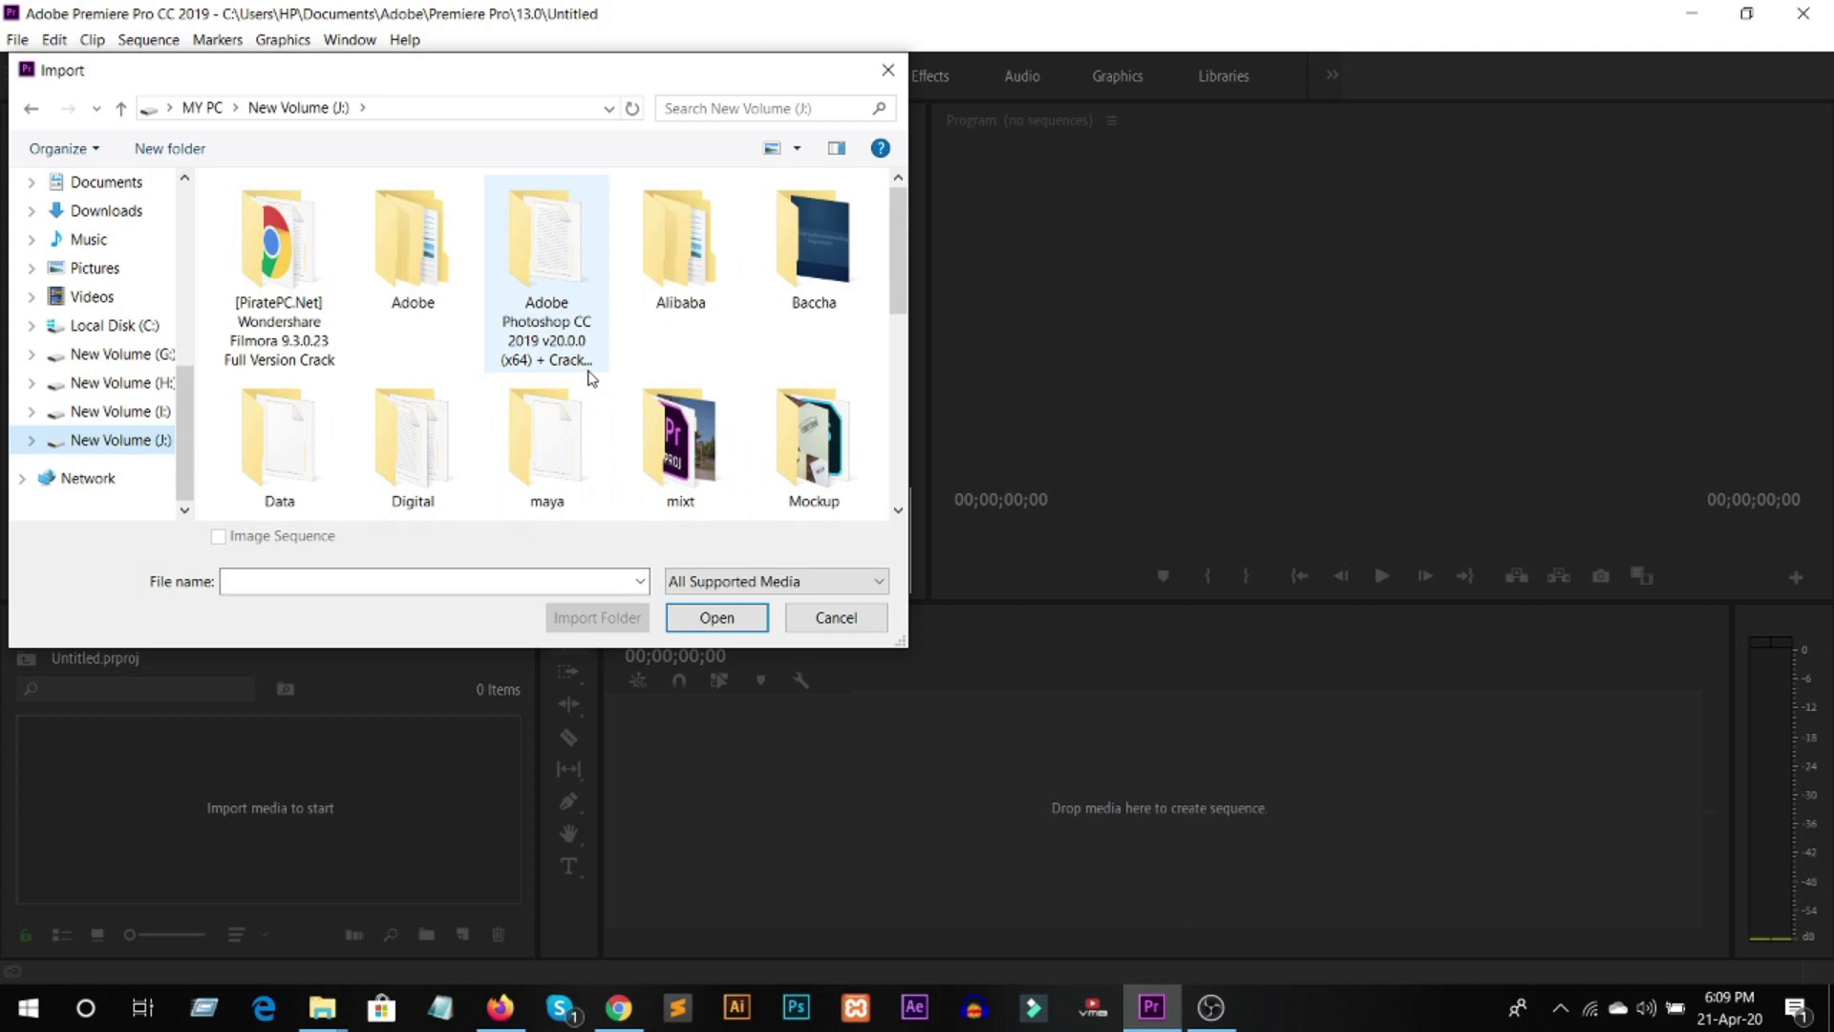
{"action": "scroll", "coordinate": [586, 376], "scroll_direction": "down", "scroll_amount": 5}
{"action": "scroll", "coordinate": [721, 401], "scroll_direction": "up", "scroll_amount": 2}
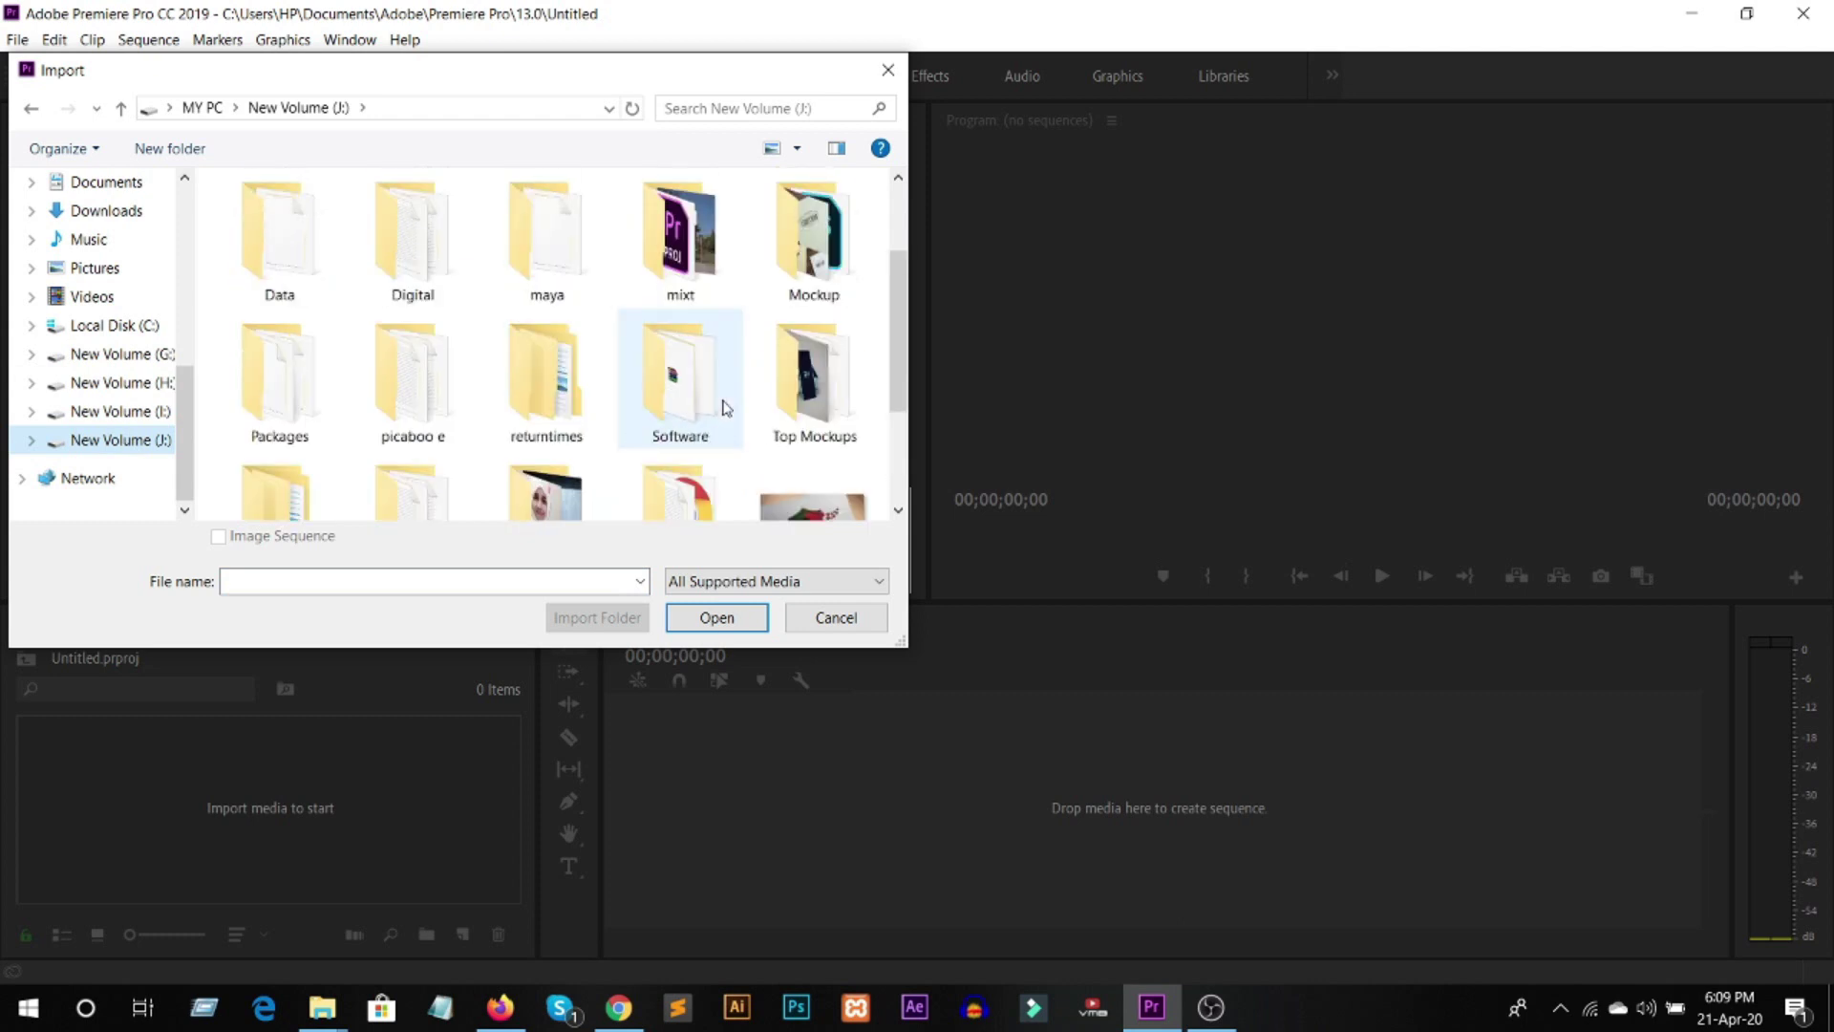
{"action": "double_click", "coordinate": [668, 239]}
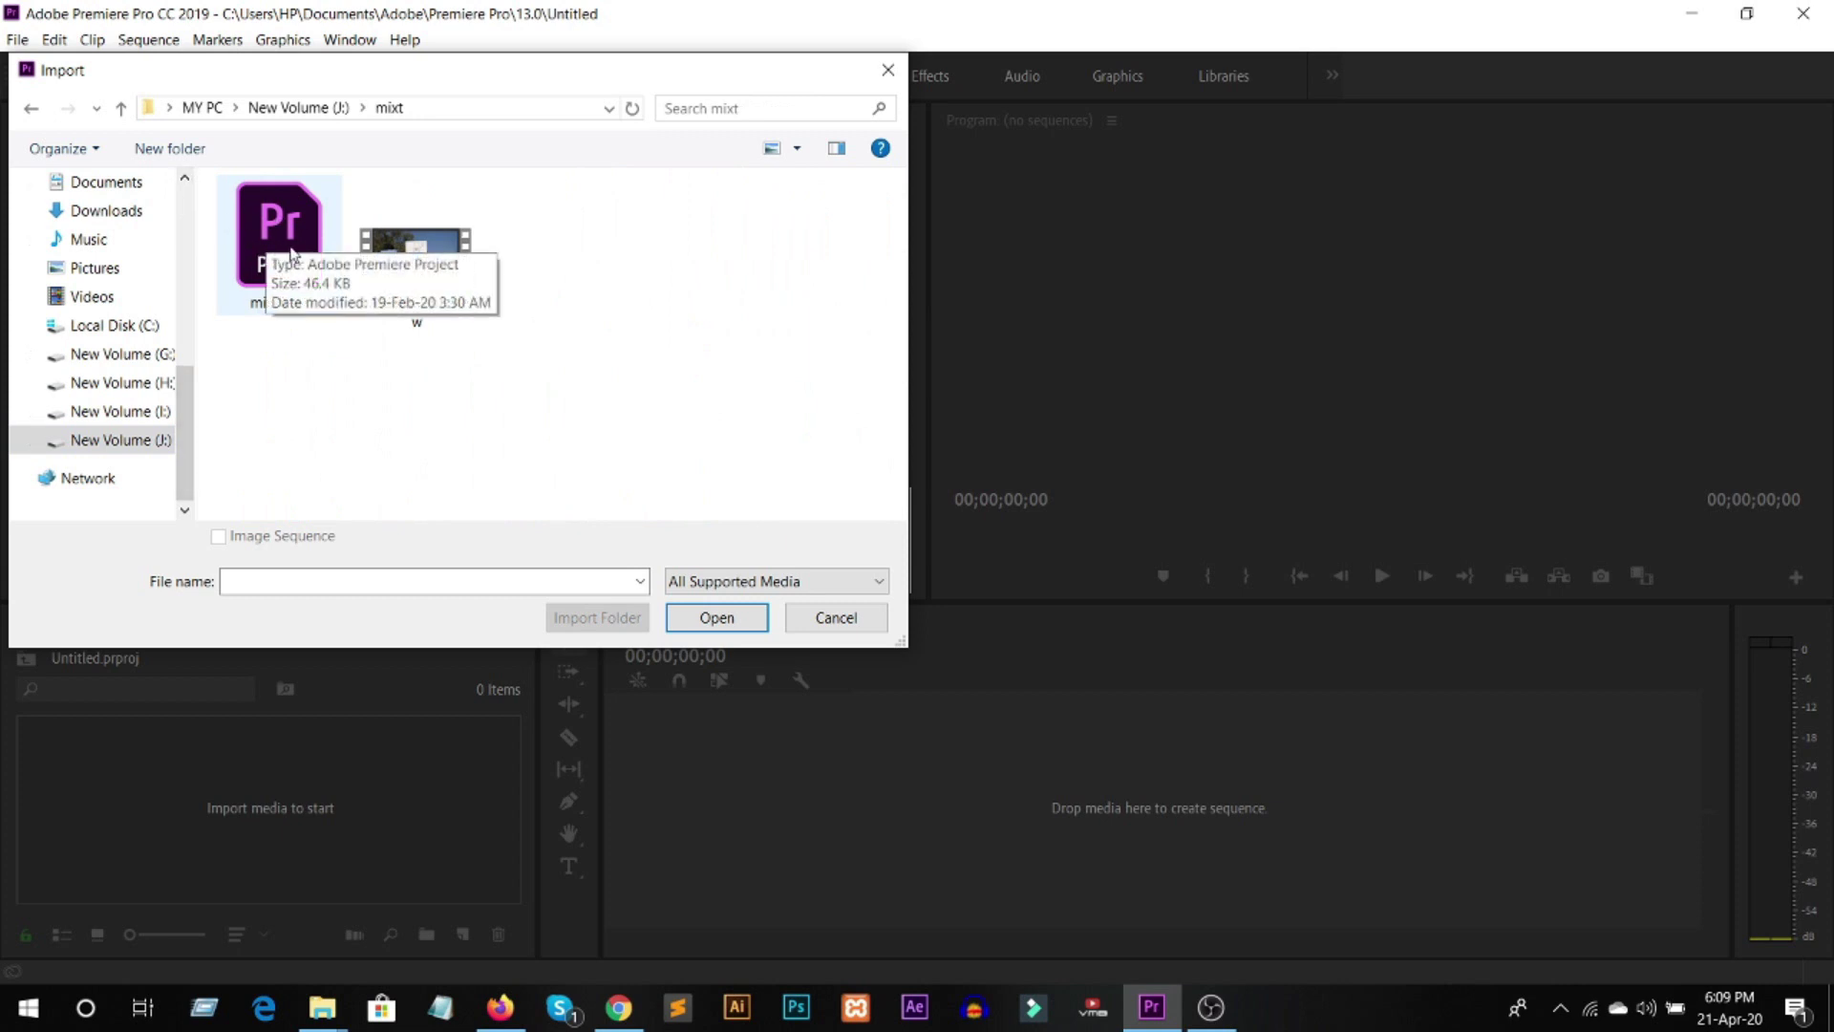
{"action": "left_click", "coordinate": [283, 234]}
{"action": "left_click", "coordinate": [763, 628]}
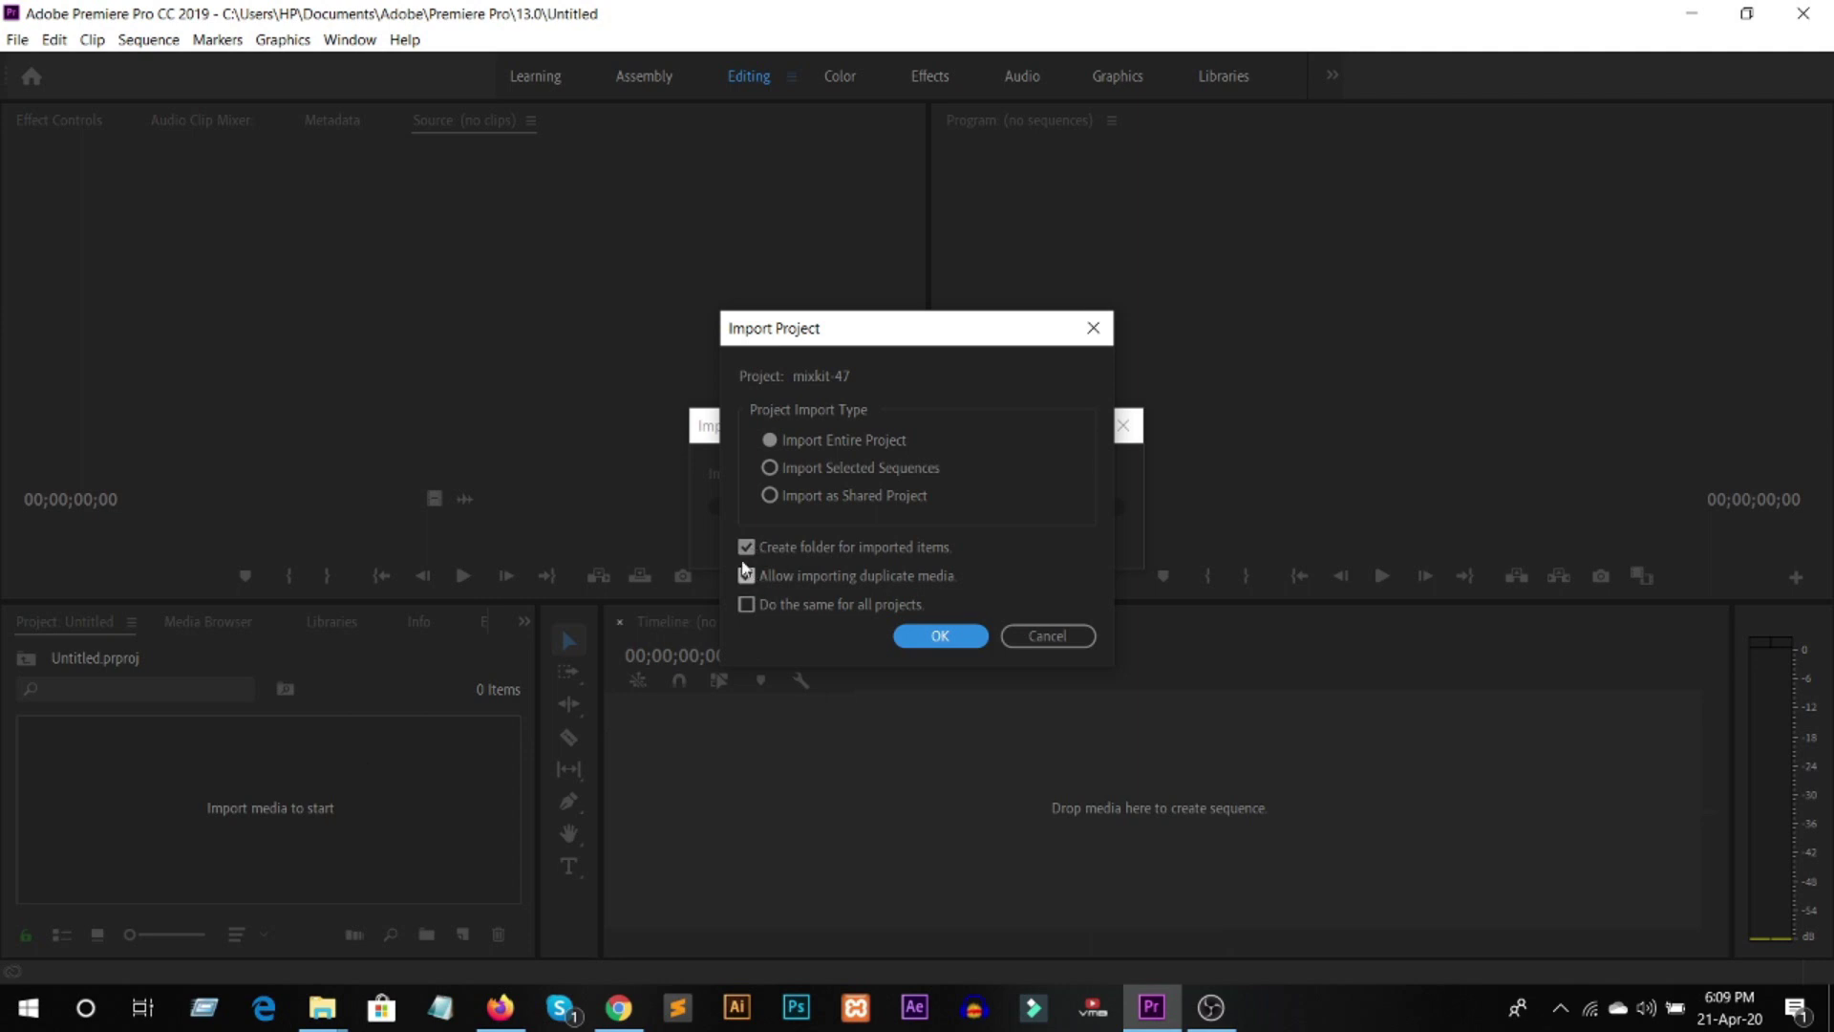
Step: Import the entire mixkit-47 project and relink Power Zoom Transition.mp4 to J: > mixt > mixkit-47-preview
{"action": "left_click", "coordinate": [941, 636]}
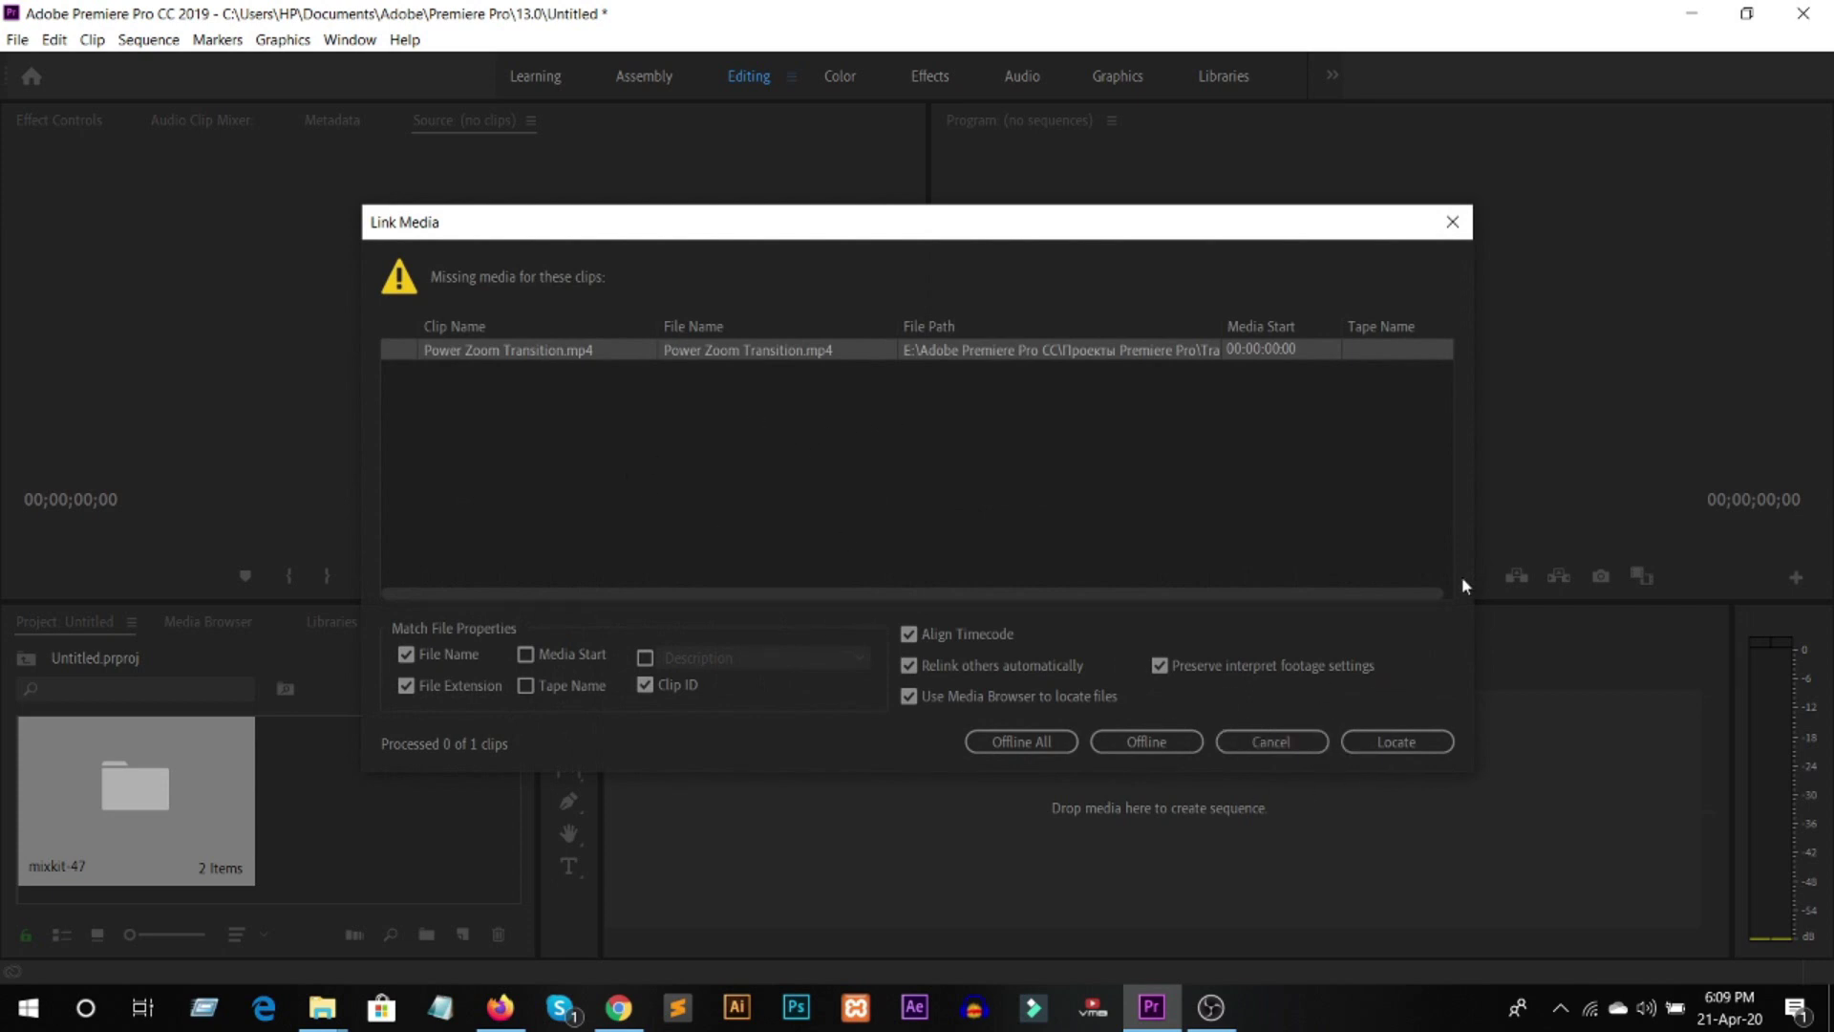
{"action": "left_click", "coordinate": [1396, 743]}
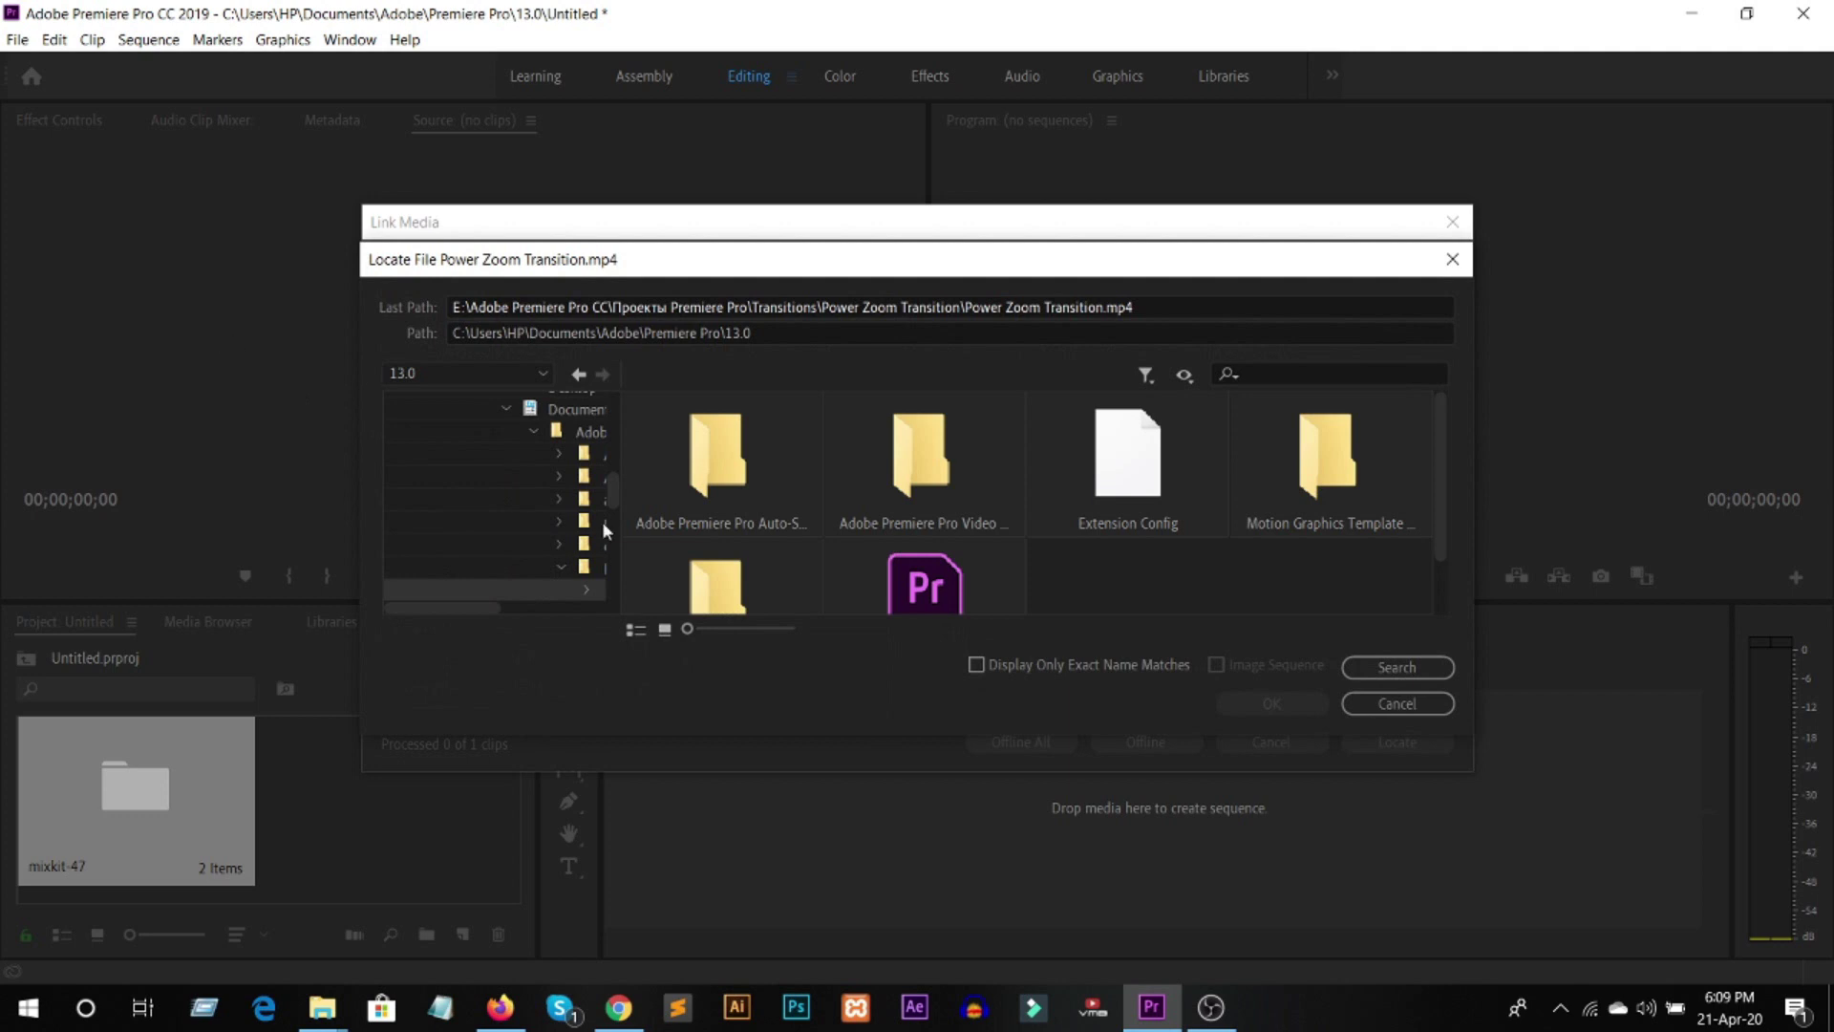
{"action": "left_click_drag", "start_coordinate": [495, 615], "coordinate": [549, 610]}
{"action": "scroll", "coordinate": [523, 532], "scroll_direction": "up", "scroll_amount": 1}
{"action": "scroll", "coordinate": [523, 532], "scroll_direction": "down", "scroll_amount": 1}
{"action": "scroll", "coordinate": [523, 564], "scroll_direction": "down", "scroll_amount": 1}
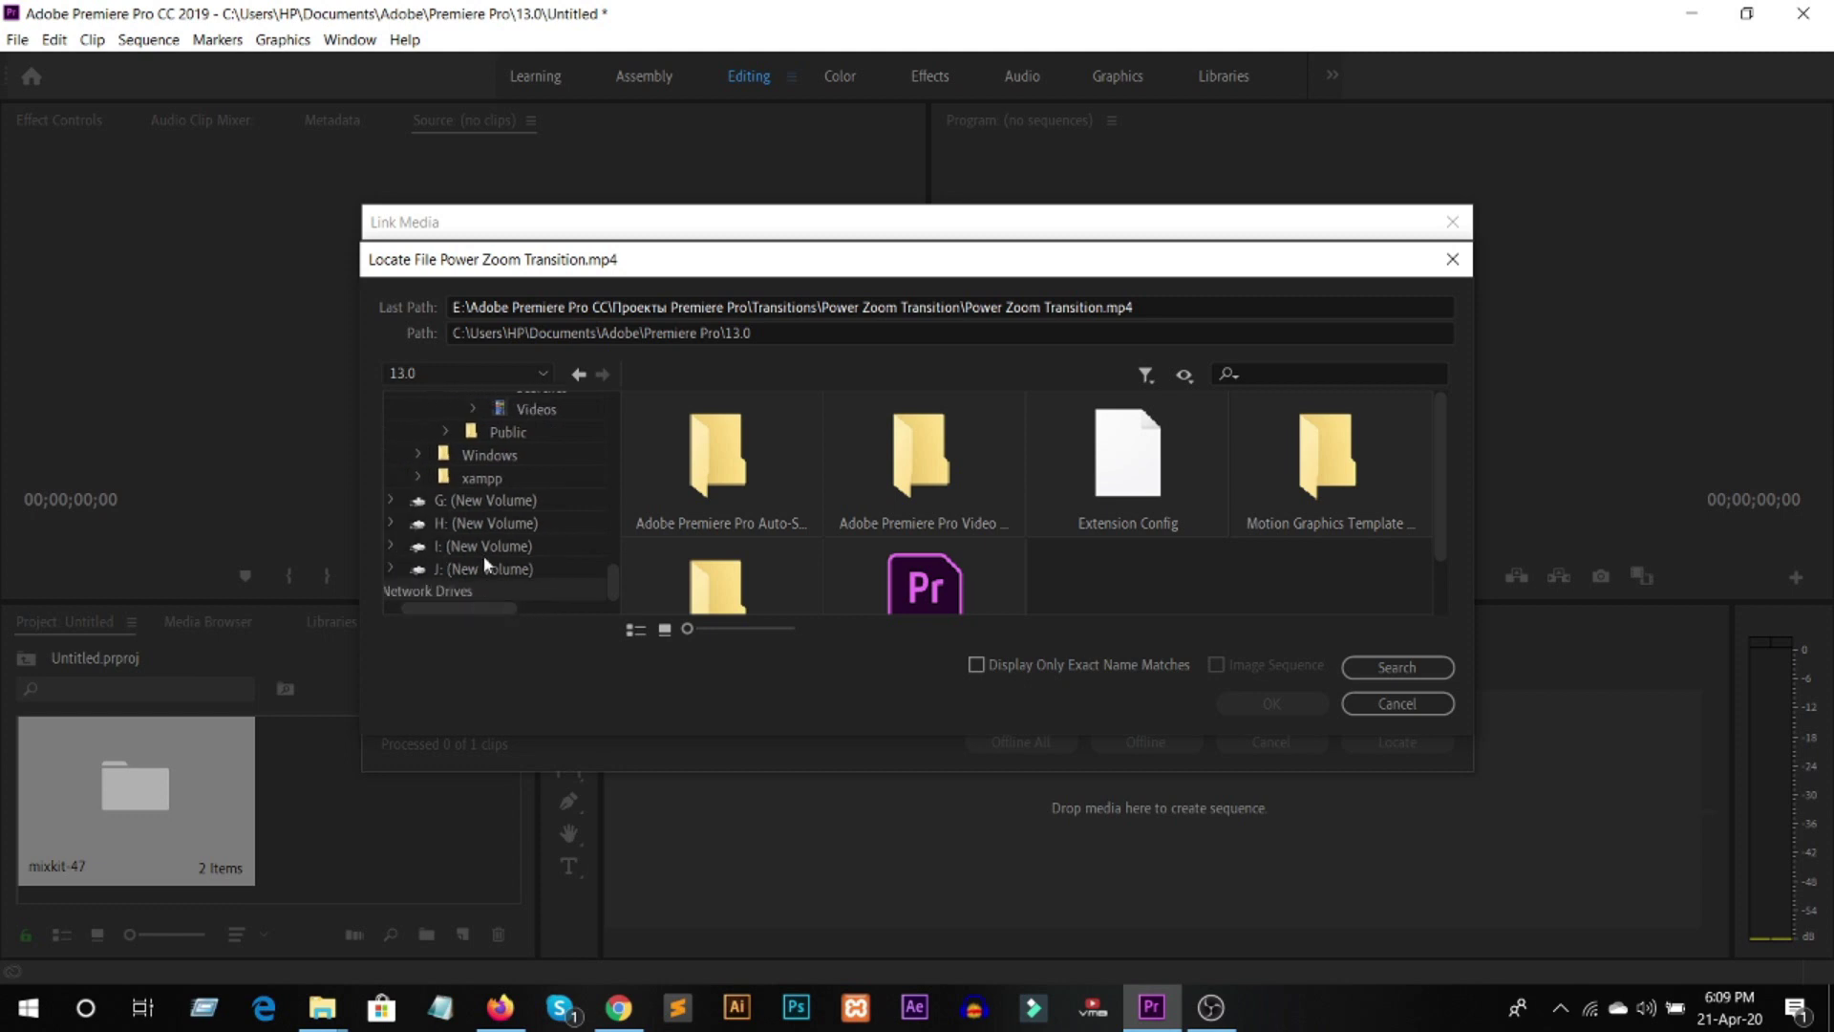
{"action": "left_click", "coordinate": [484, 563]}
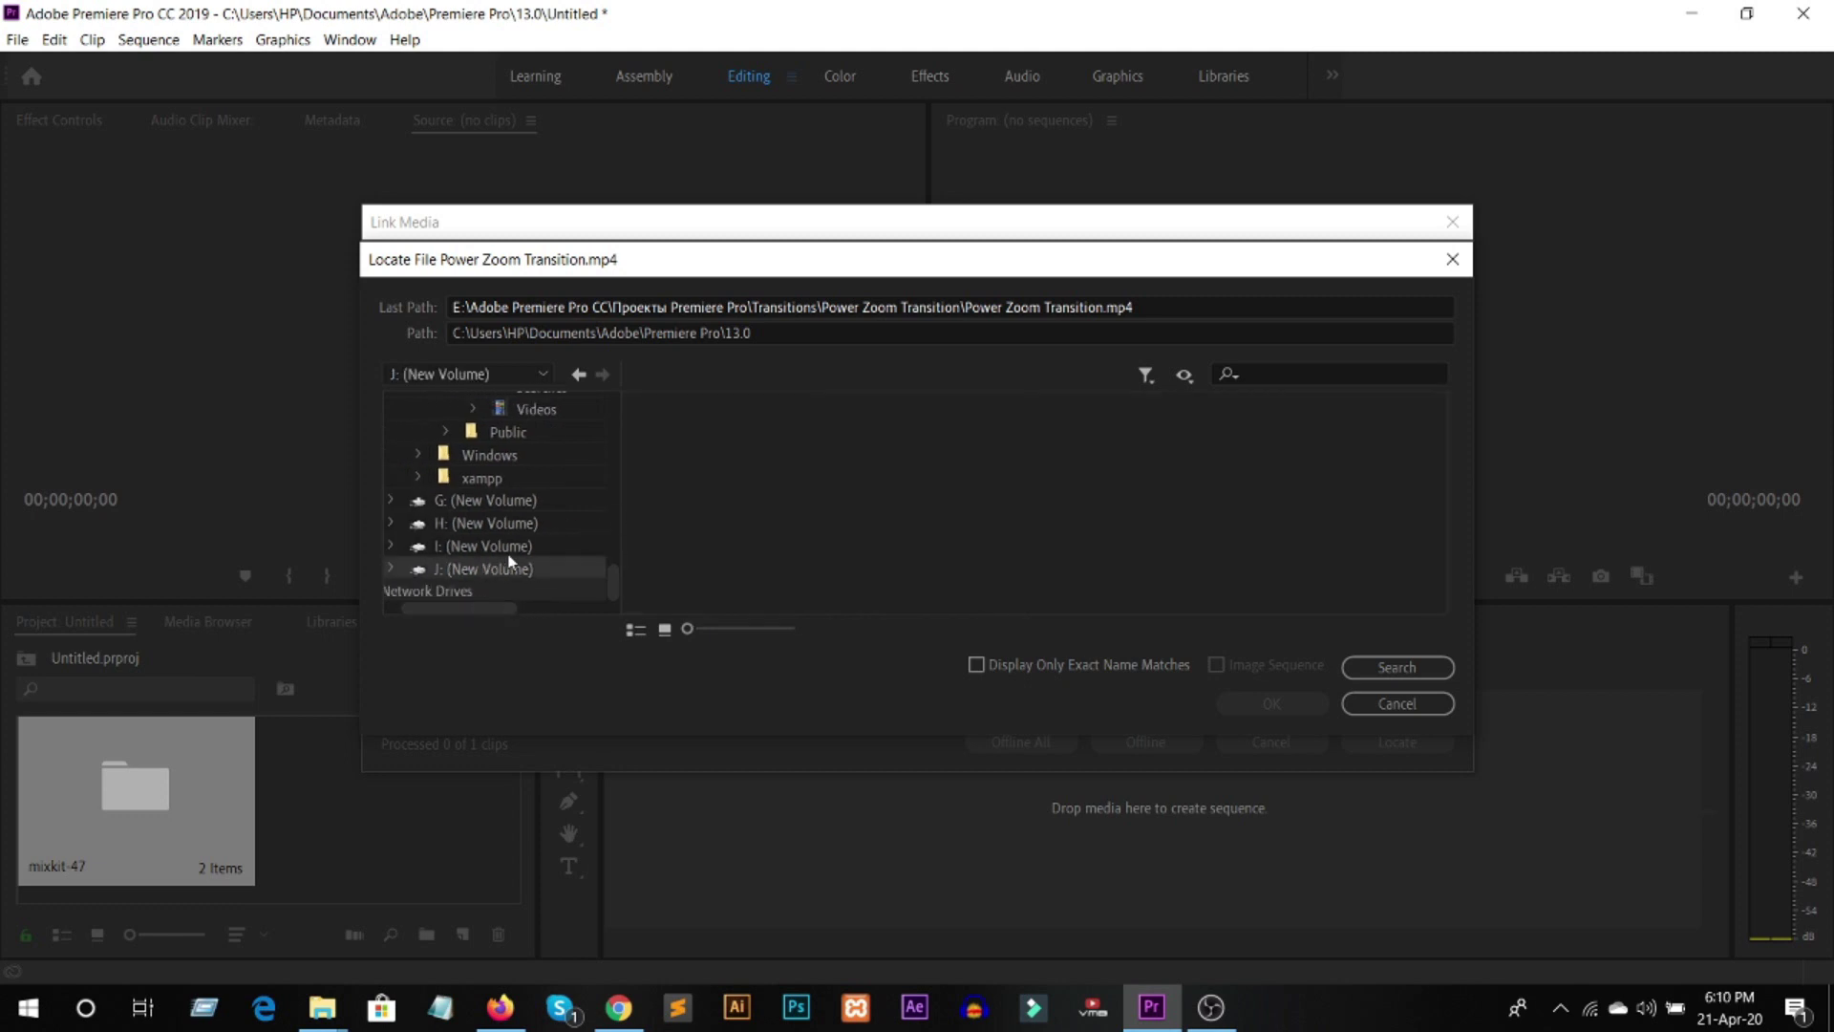
{"action": "scroll", "coordinate": [1076, 461], "scroll_direction": "down", "scroll_amount": 2}
{"action": "scroll", "coordinate": [1076, 461], "scroll_direction": "down", "scroll_amount": 3}
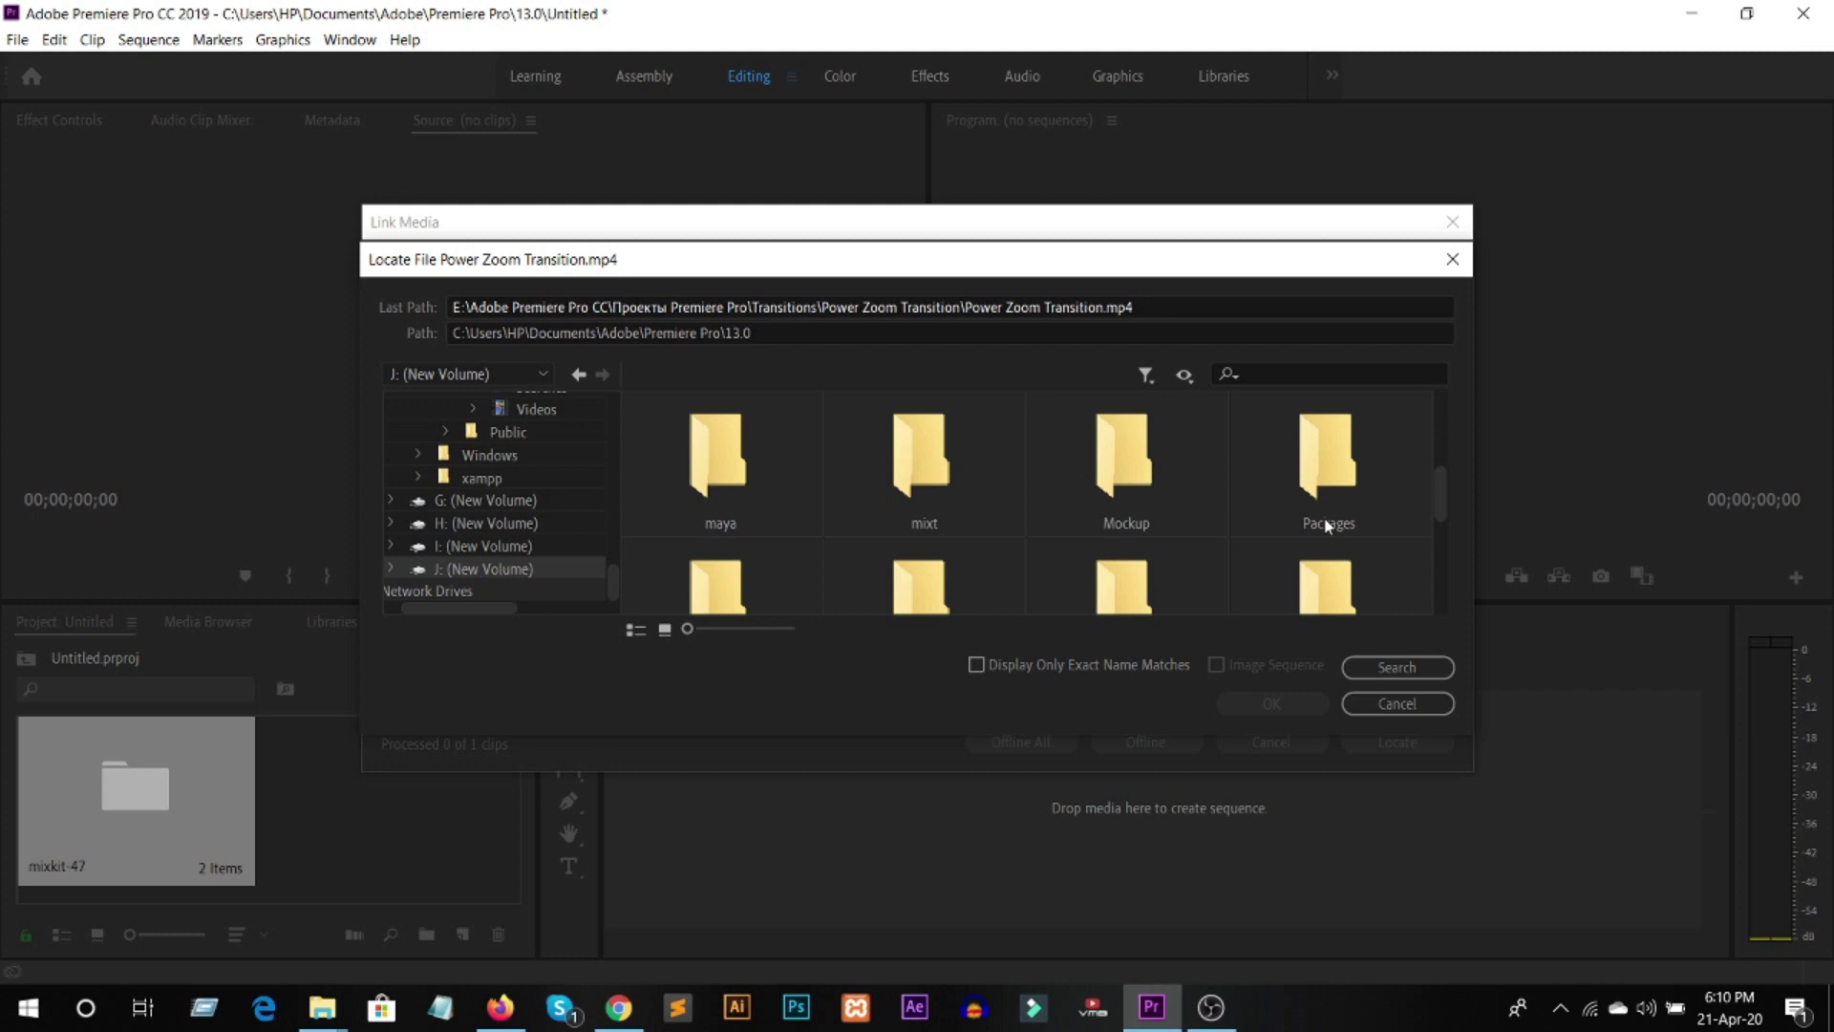
{"action": "double_click", "coordinate": [915, 457]}
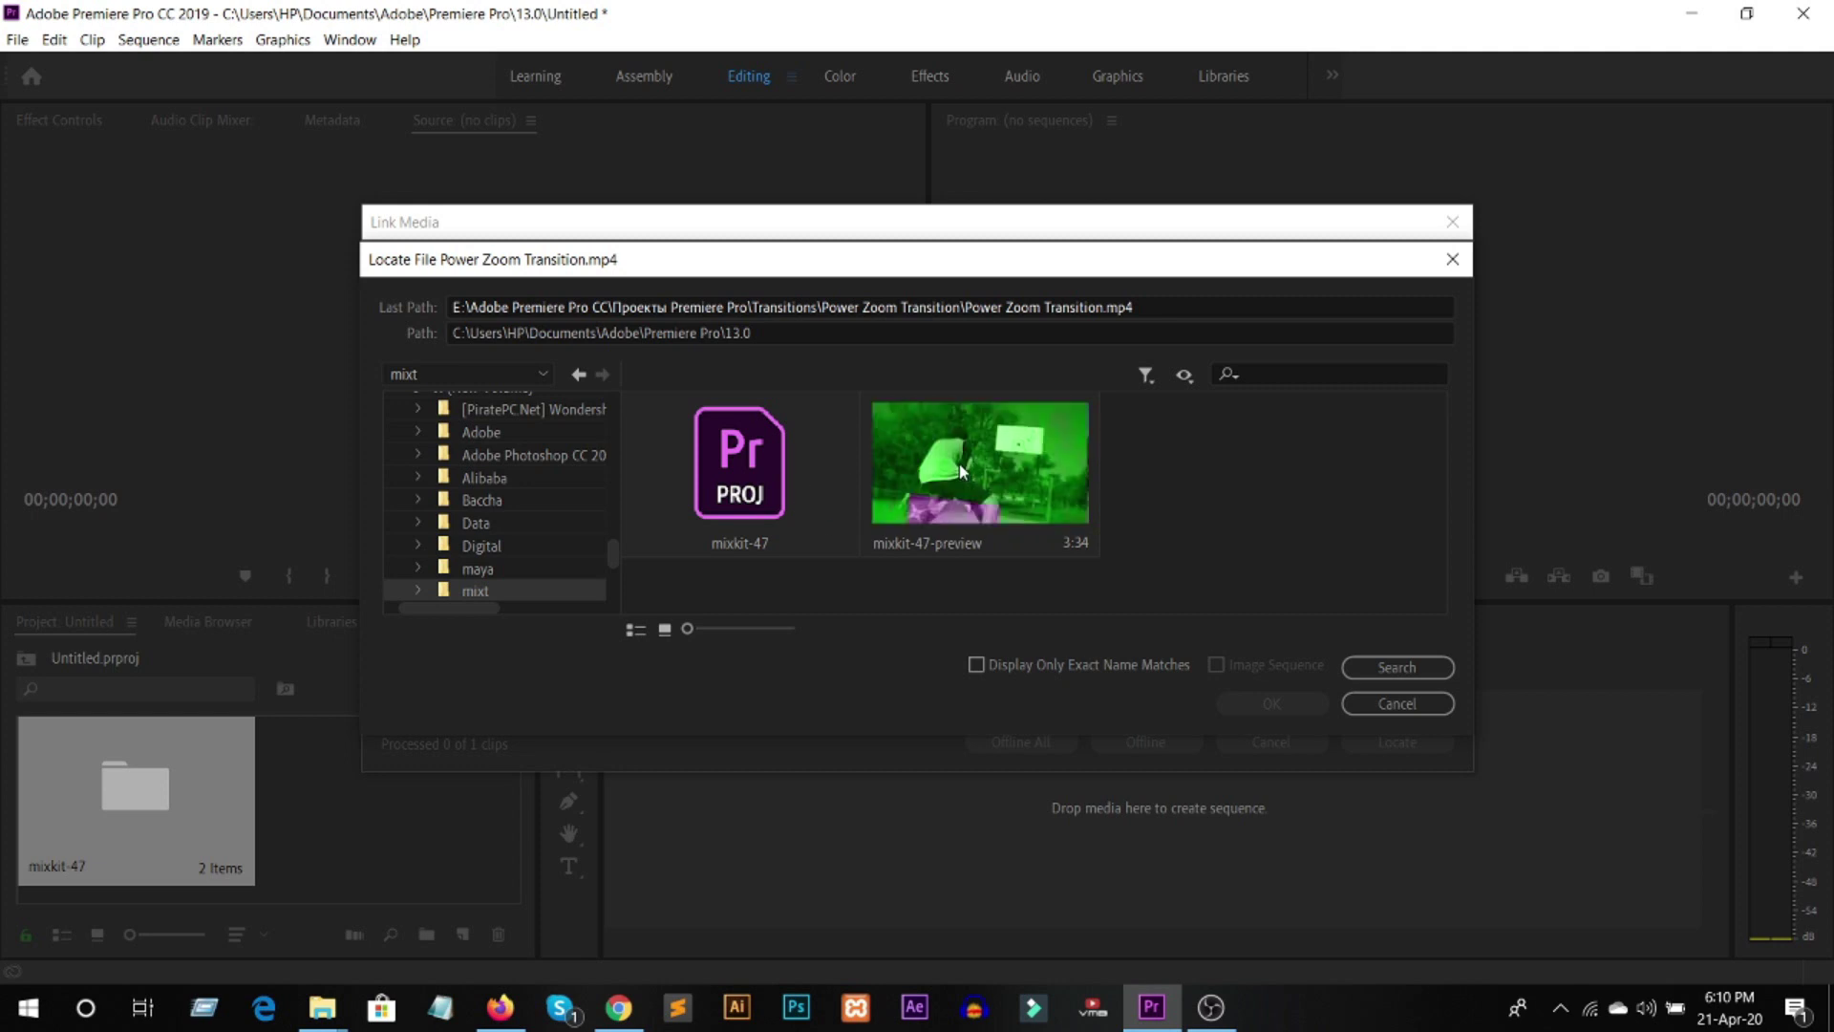
{"action": "double_click", "coordinate": [959, 468]}
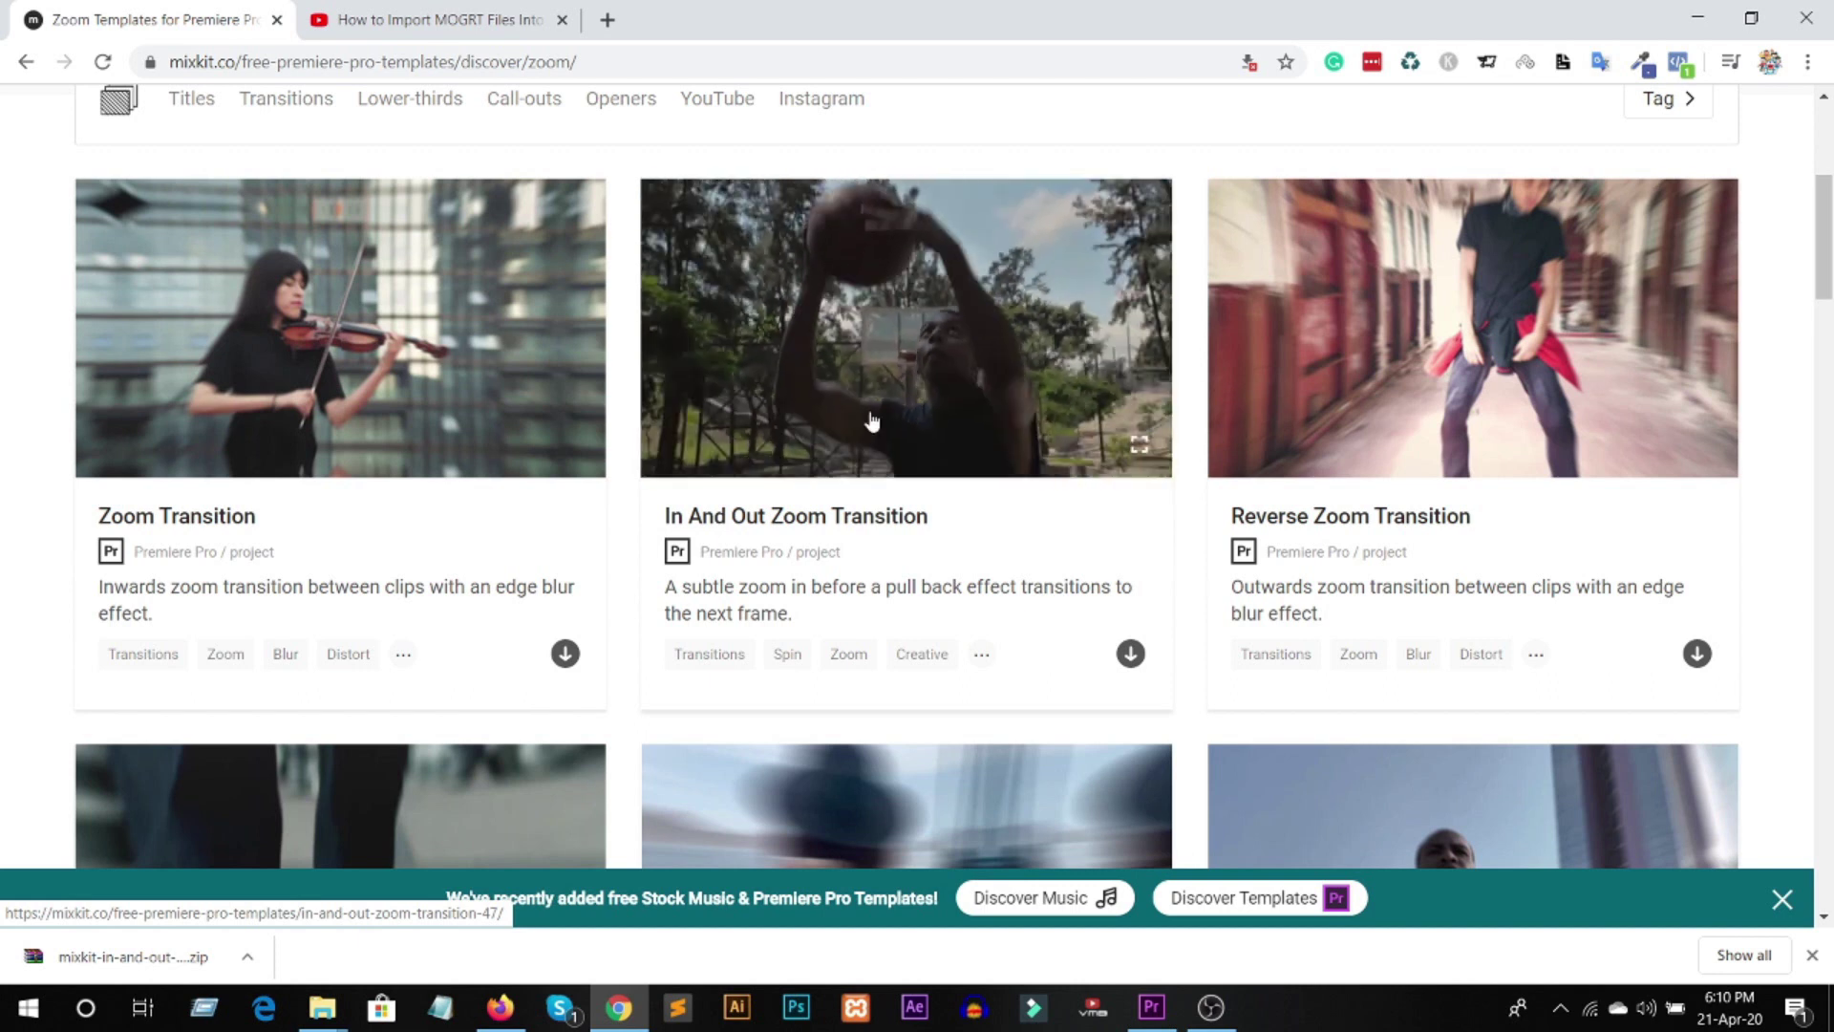
Step: Import the 'how to cut or split video for beginners (filmora)' clip from New Volume (G:)
{"action": "mouse_move", "coordinate": [1142, 978]}
{"action": "left_click", "coordinate": [1131, 911]}
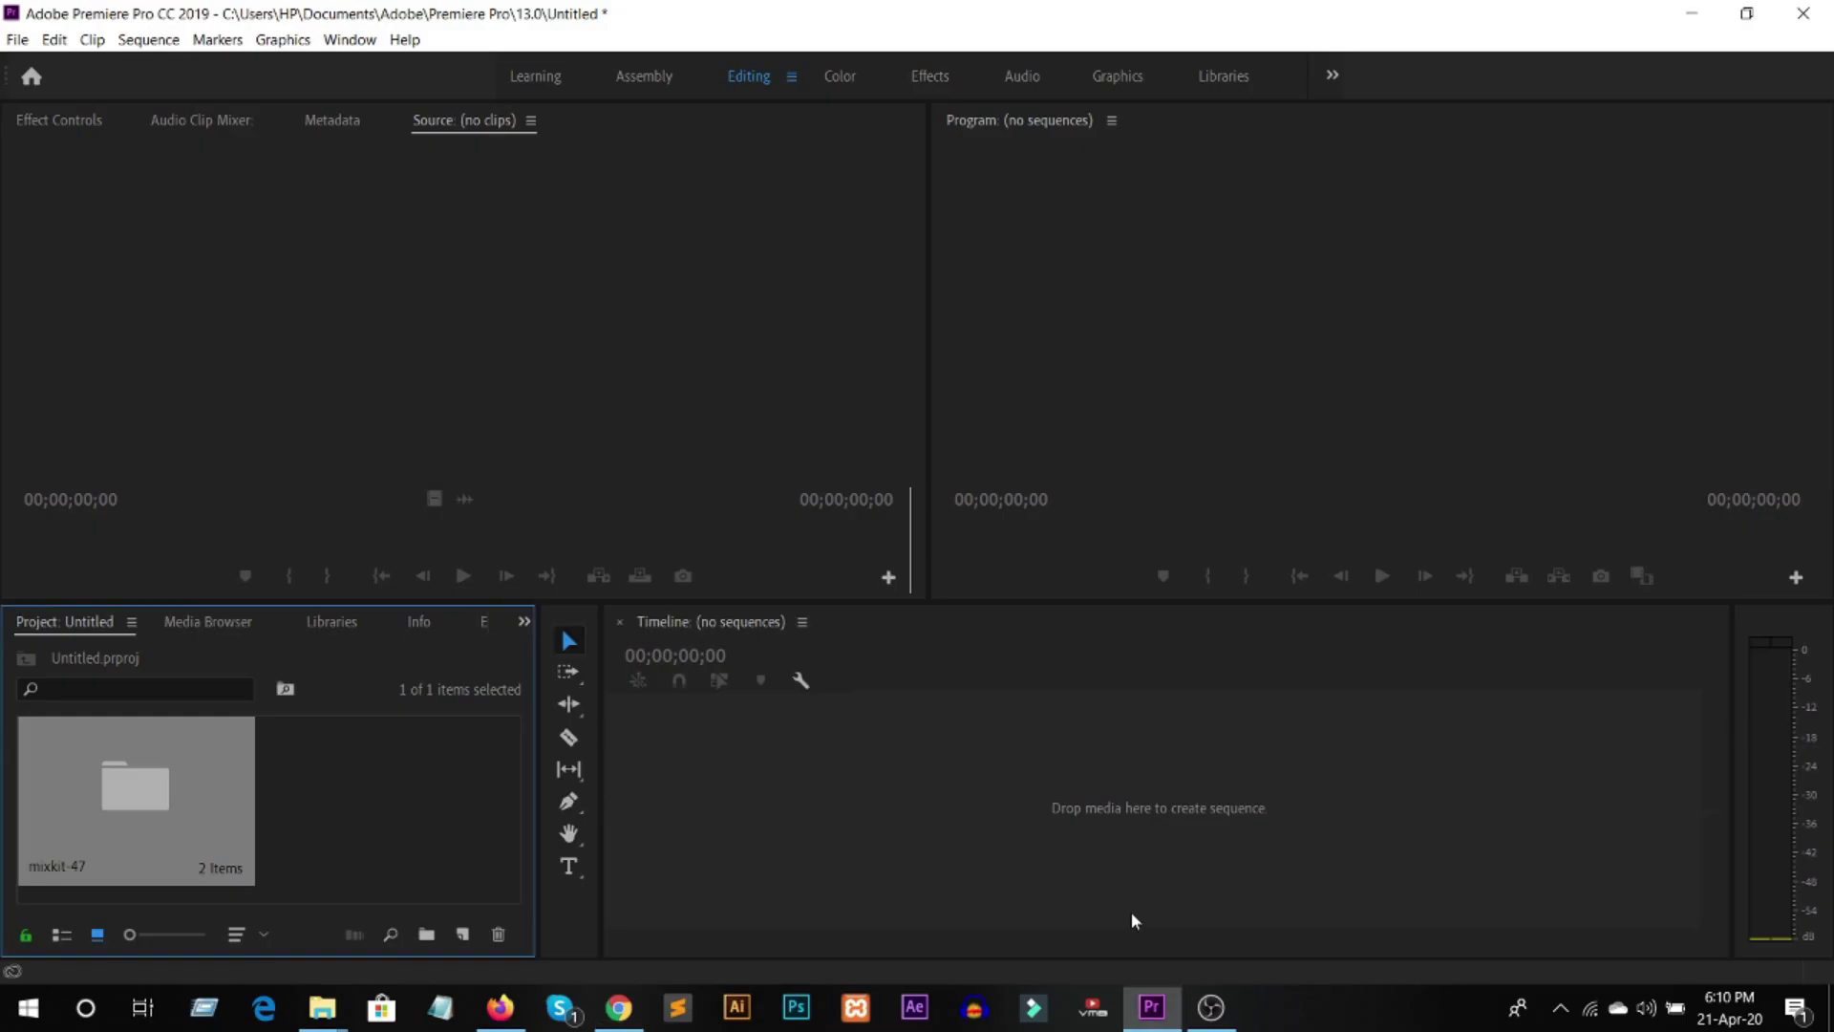
{"action": "double_click", "coordinate": [397, 808]}
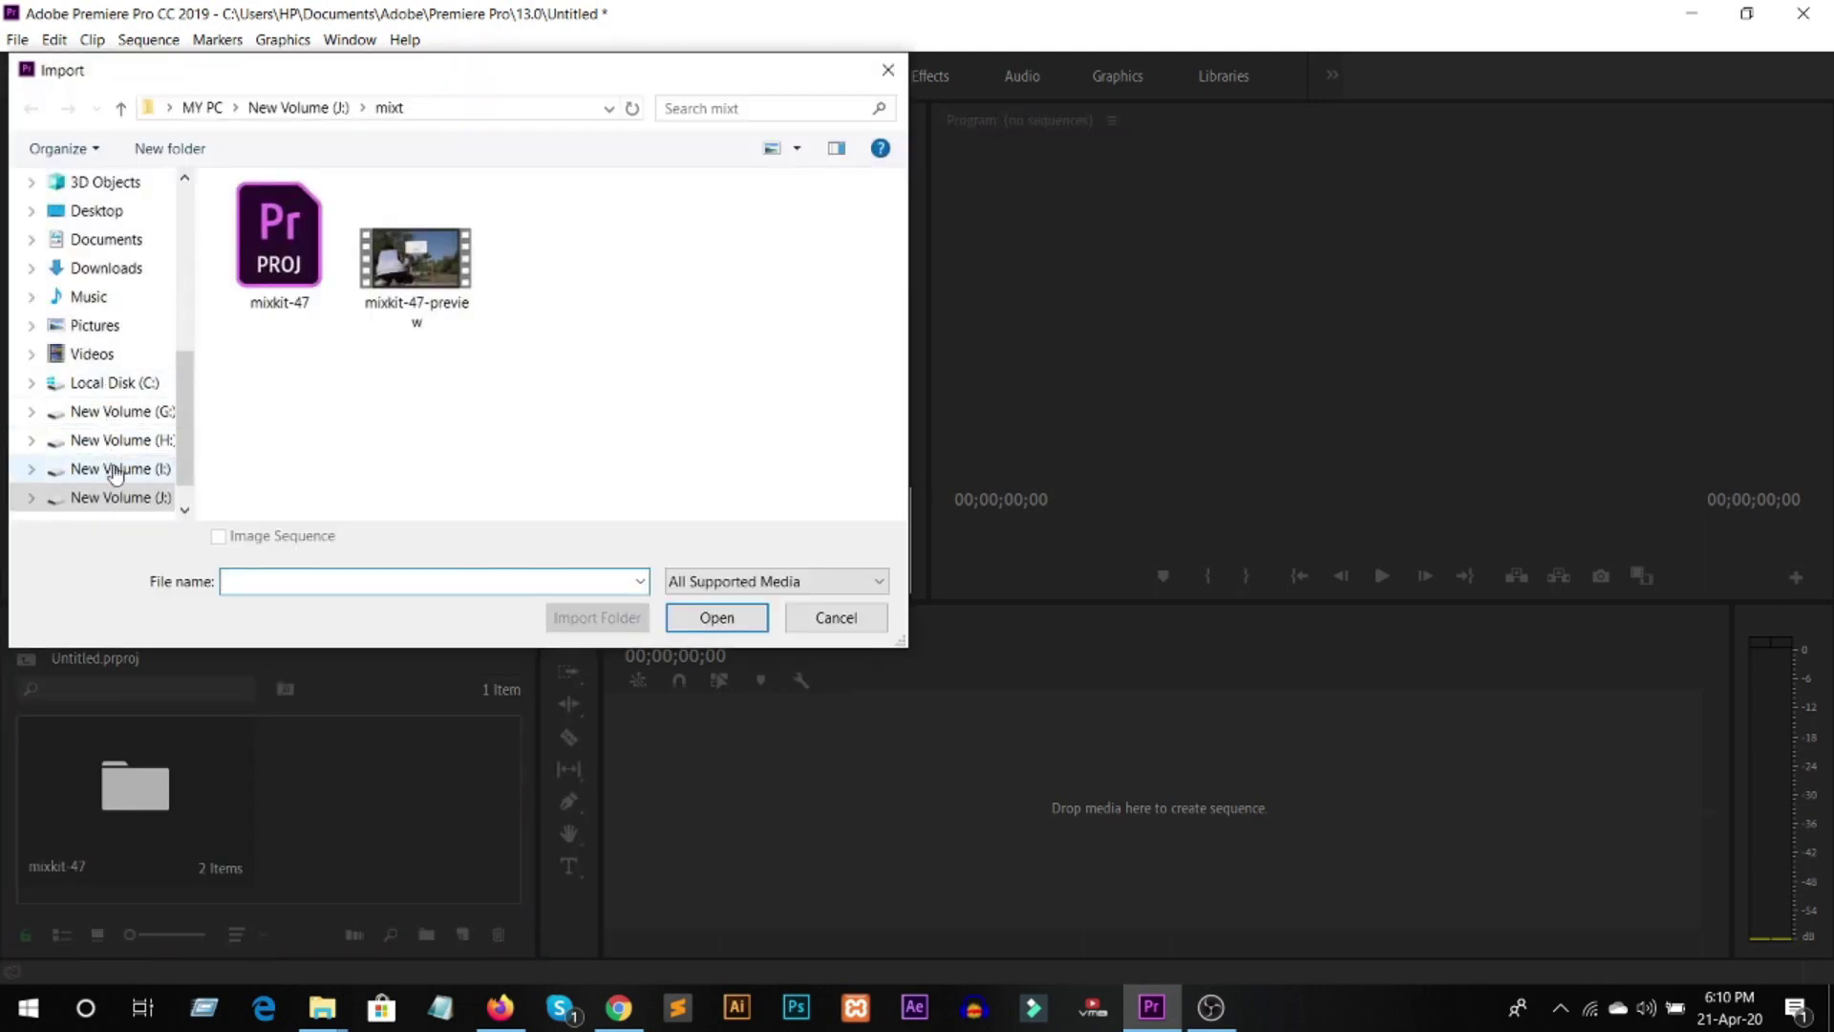
{"action": "left_click", "coordinate": [115, 413]}
{"action": "scroll", "coordinate": [553, 430], "scroll_direction": "down", "scroll_amount": 3}
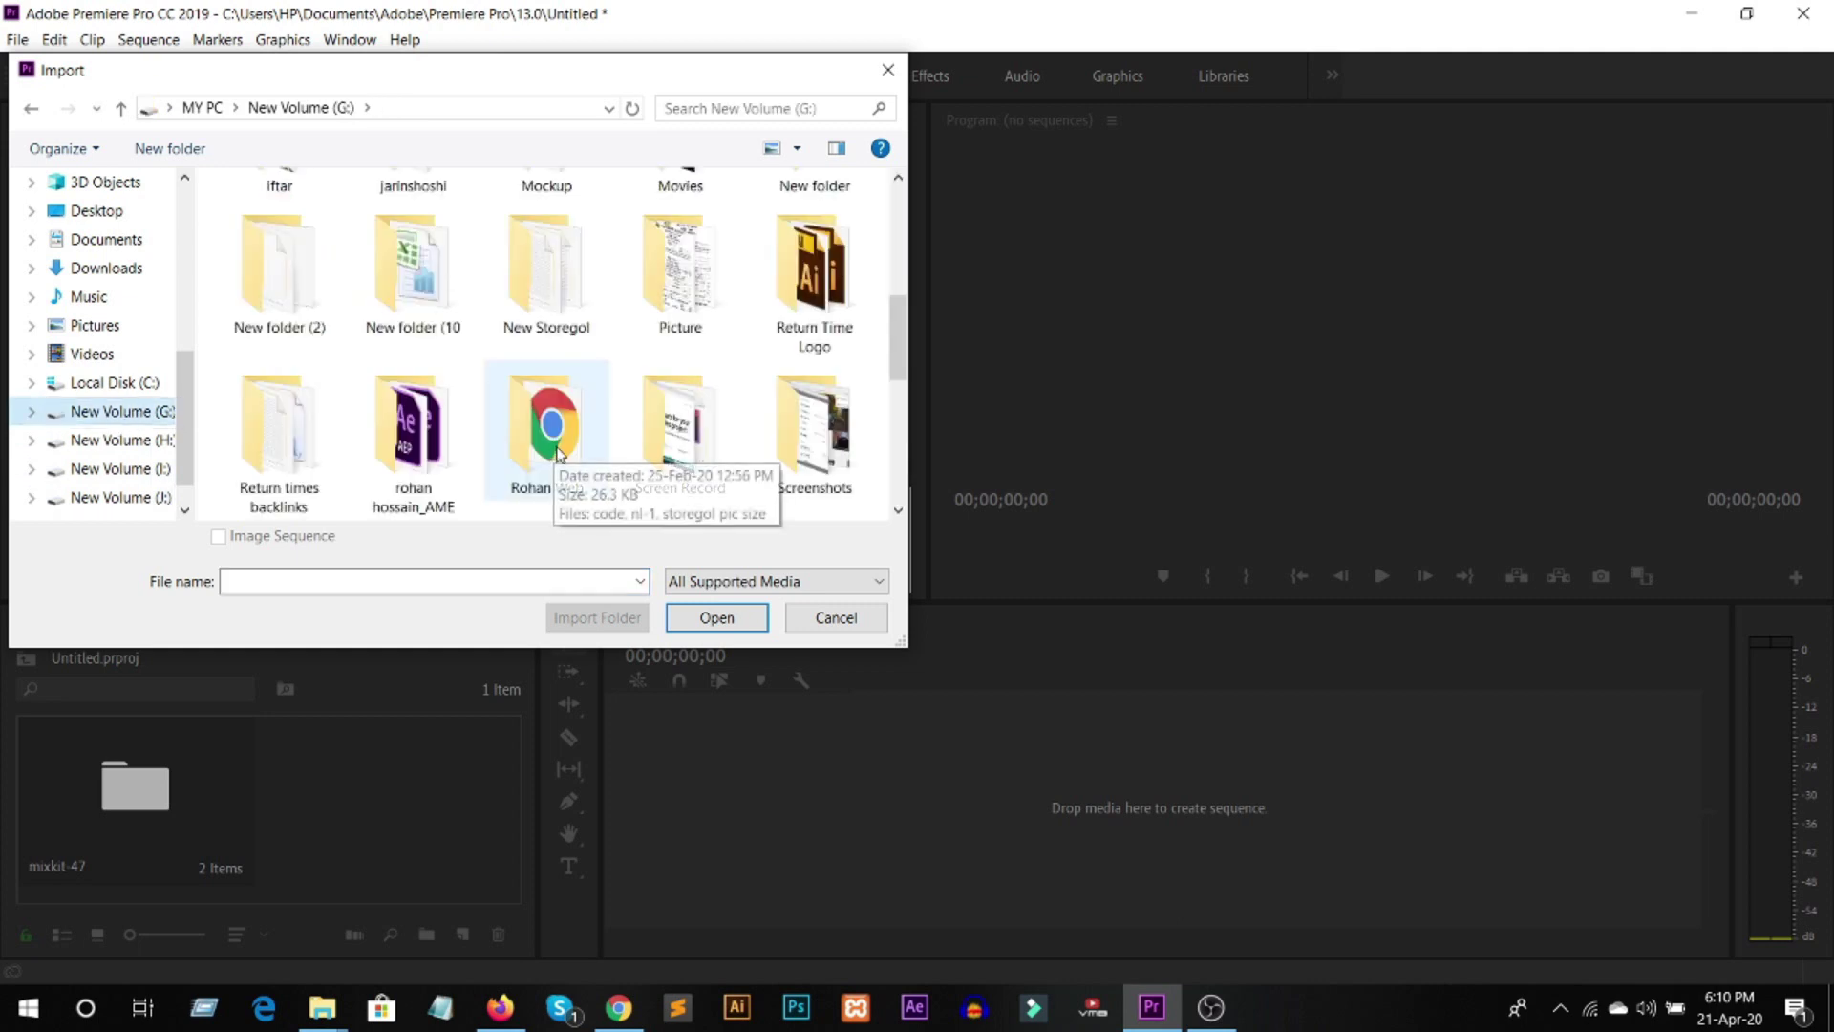
{"action": "scroll", "coordinate": [560, 456], "scroll_direction": "down", "scroll_amount": 3}
{"action": "left_click", "coordinate": [693, 324]}
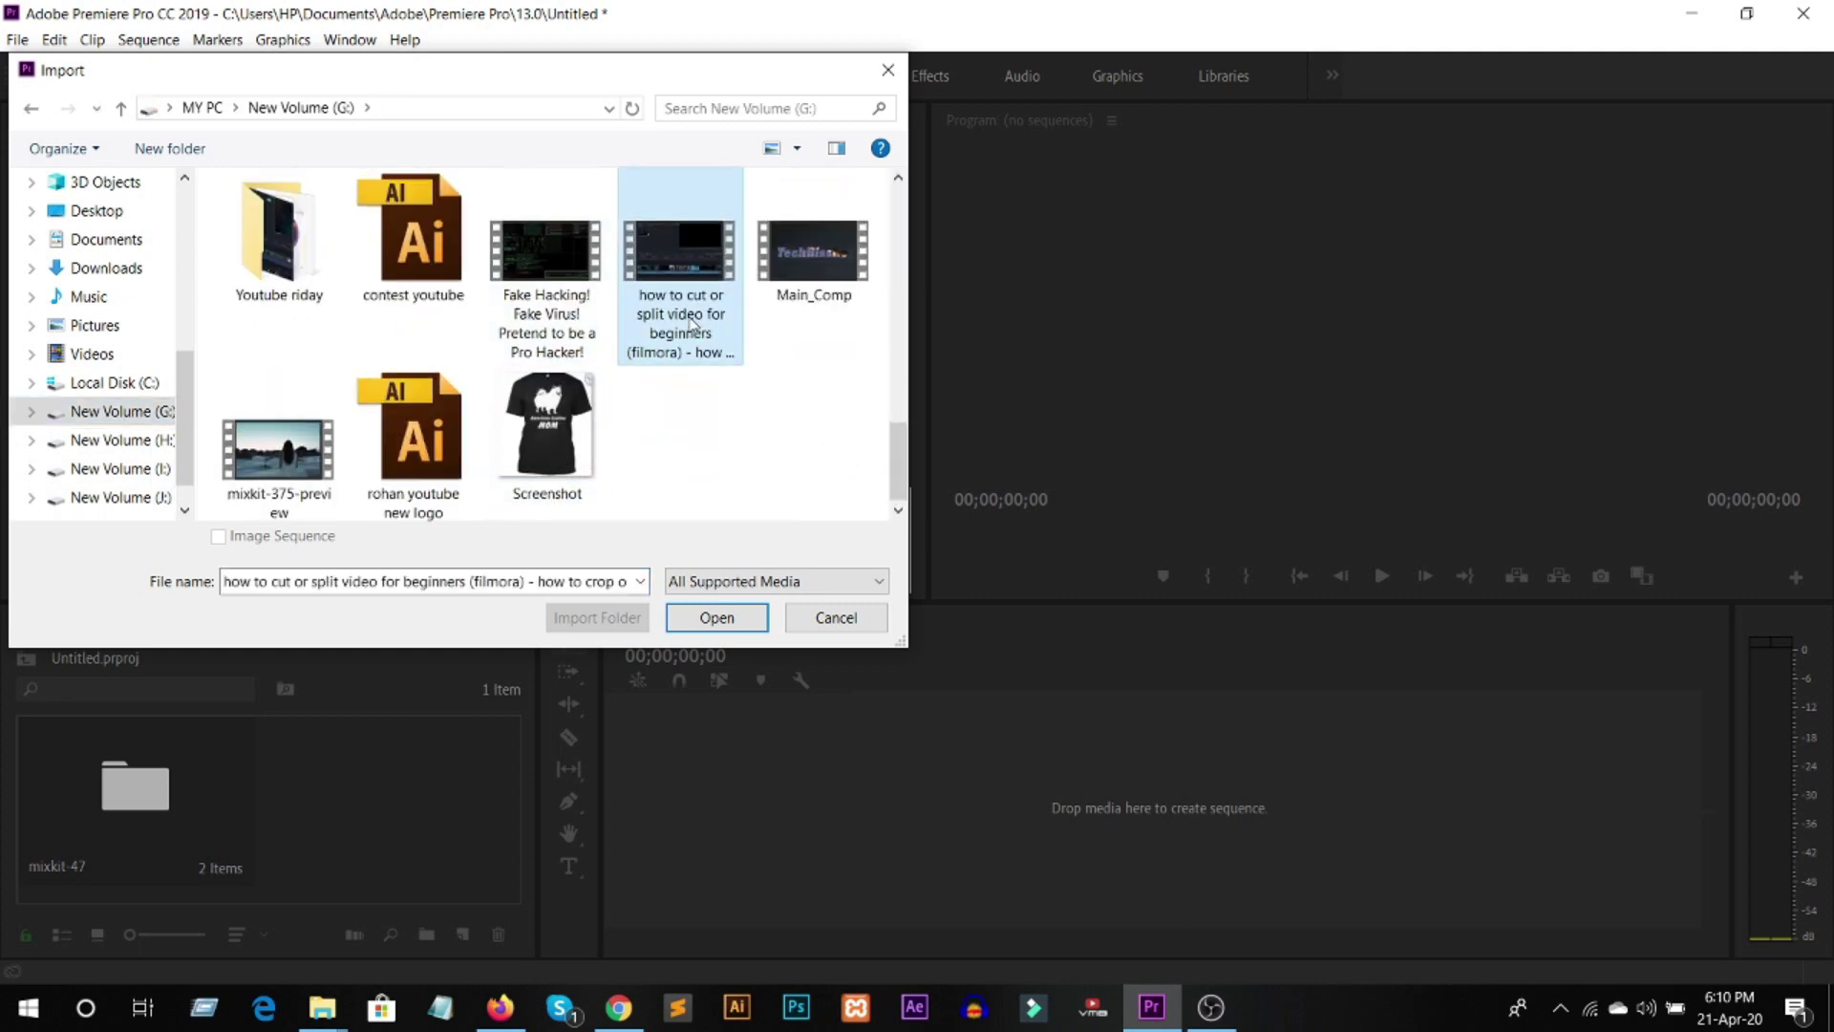
{"action": "left_click", "coordinate": [712, 617]}
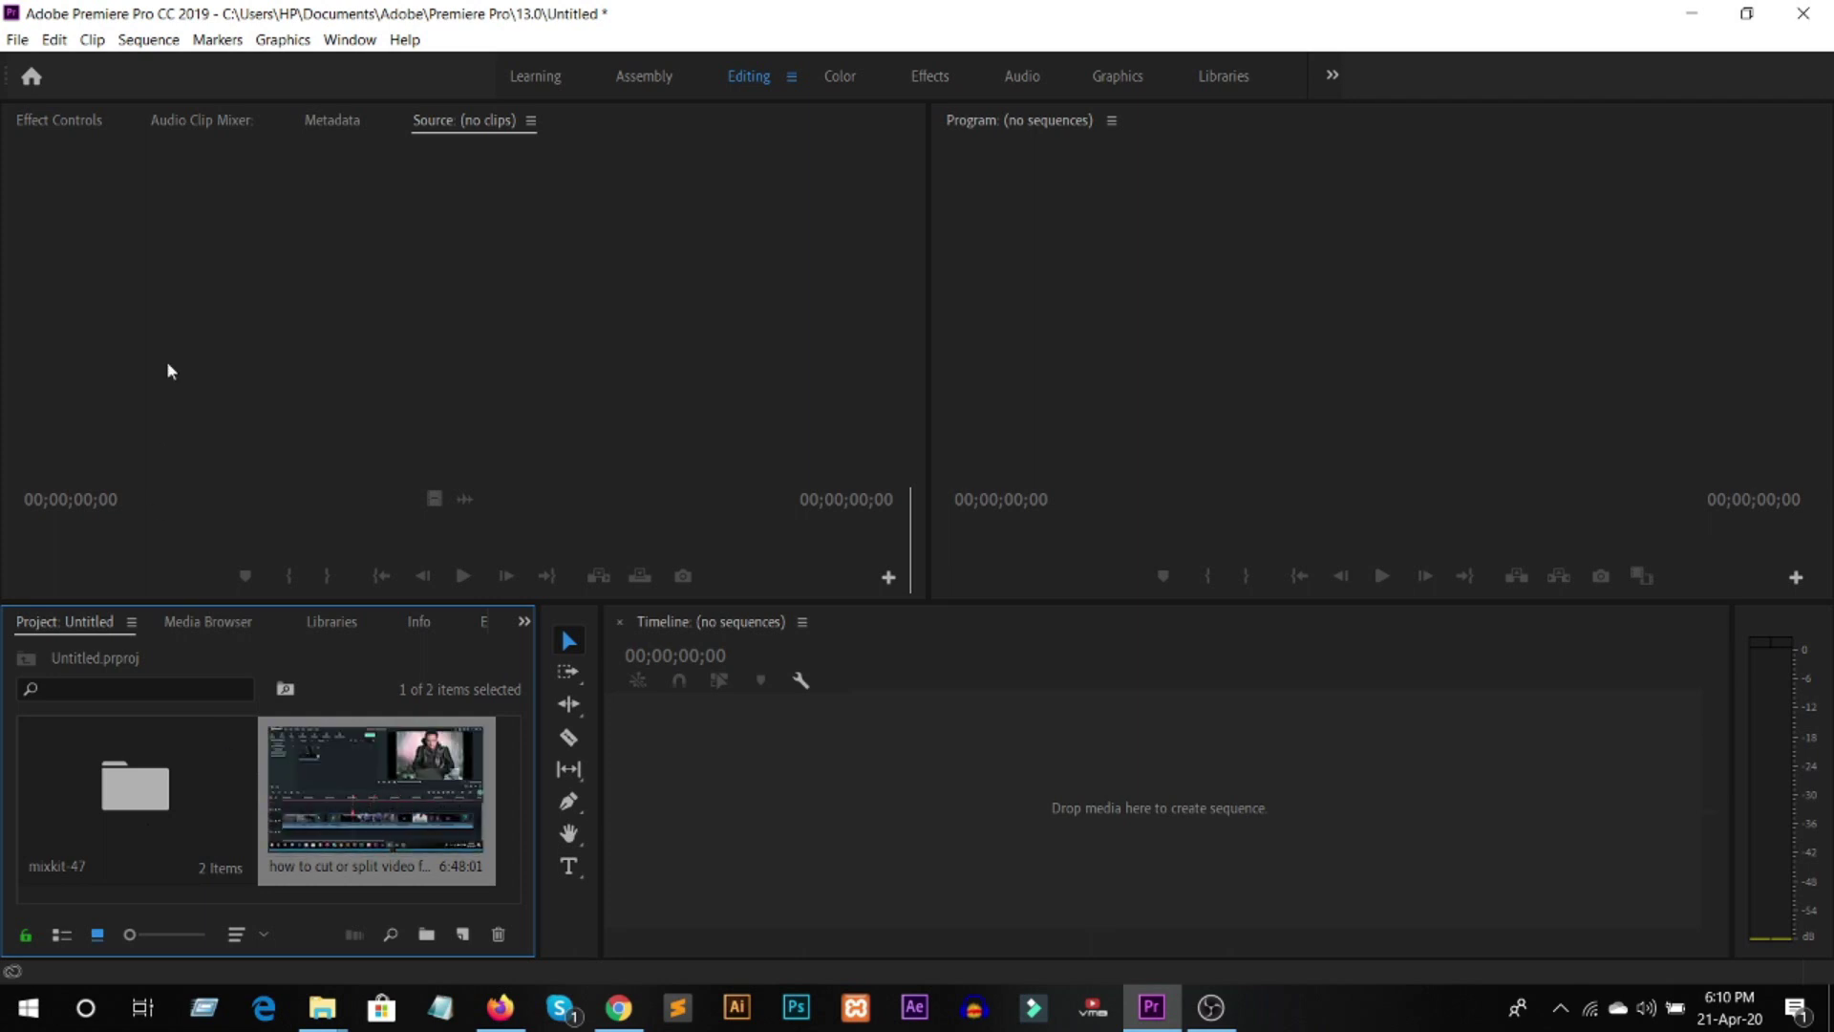
Step: Create Sequence 01 with the default DV-NTSC Standard 48kHz preset
{"action": "left_click", "coordinate": [16, 41]}
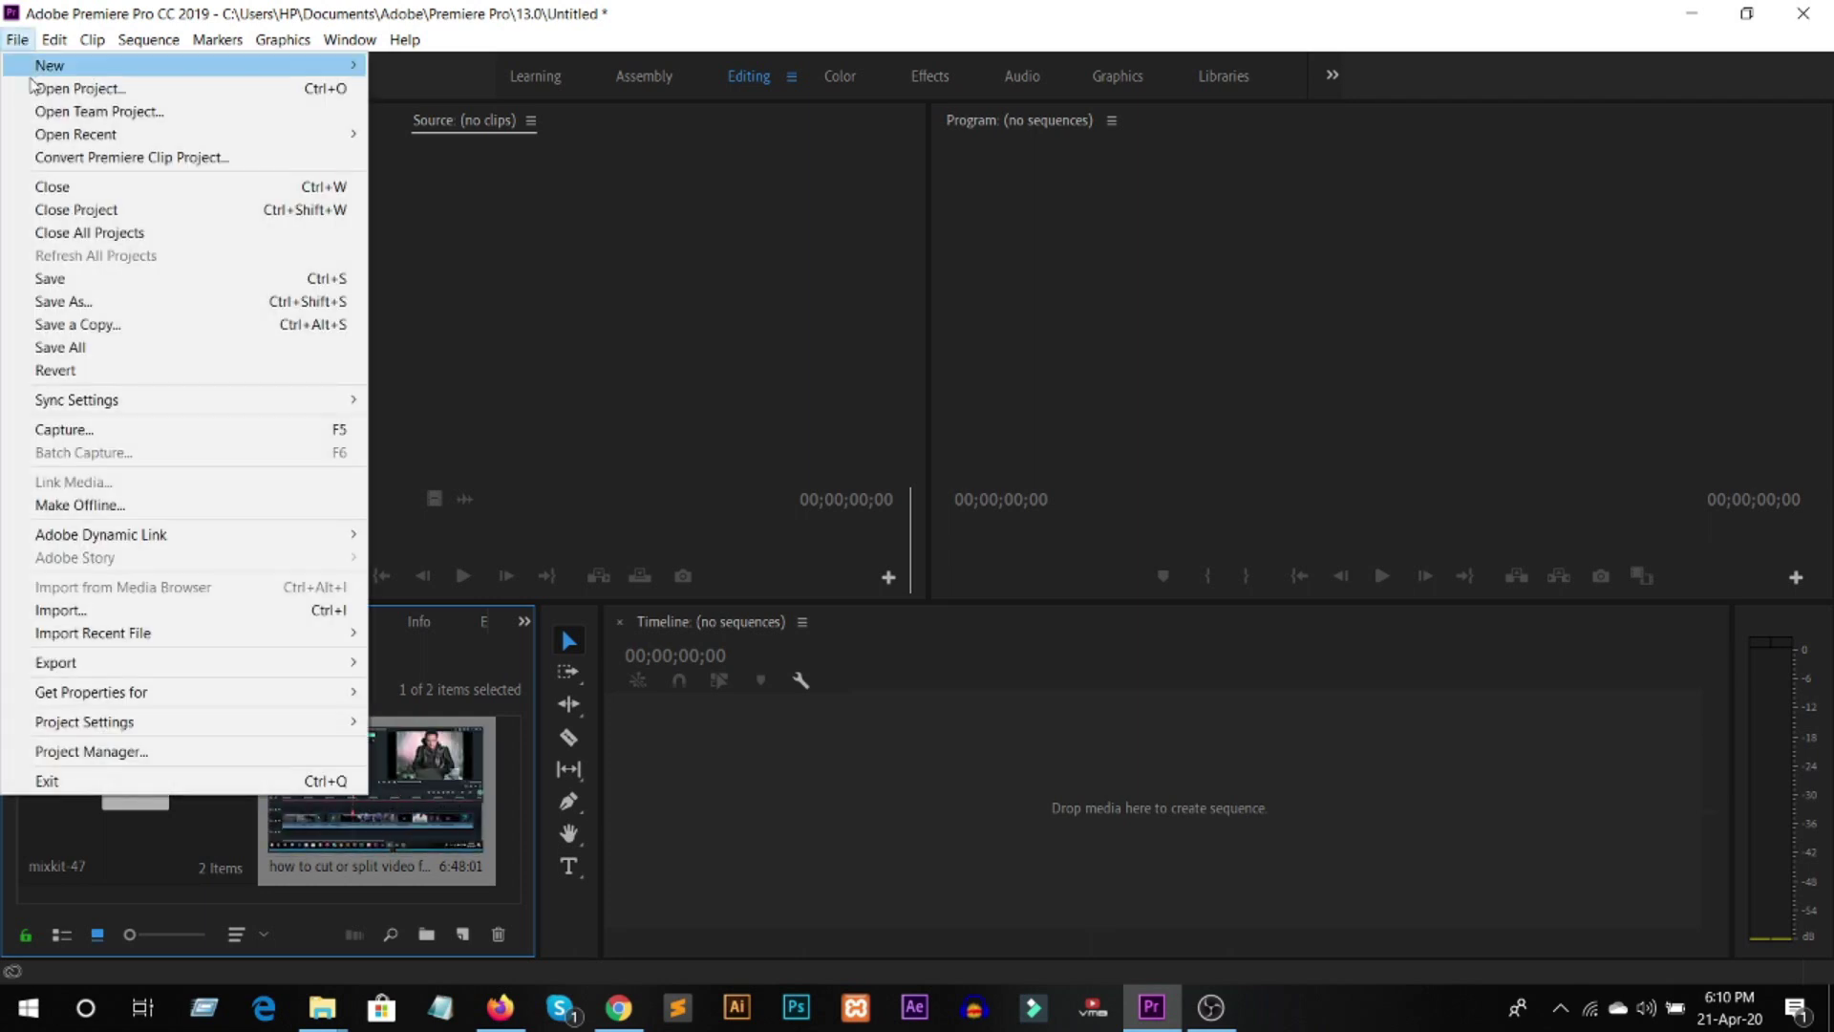
{"action": "mouse_move", "coordinate": [344, 68]}
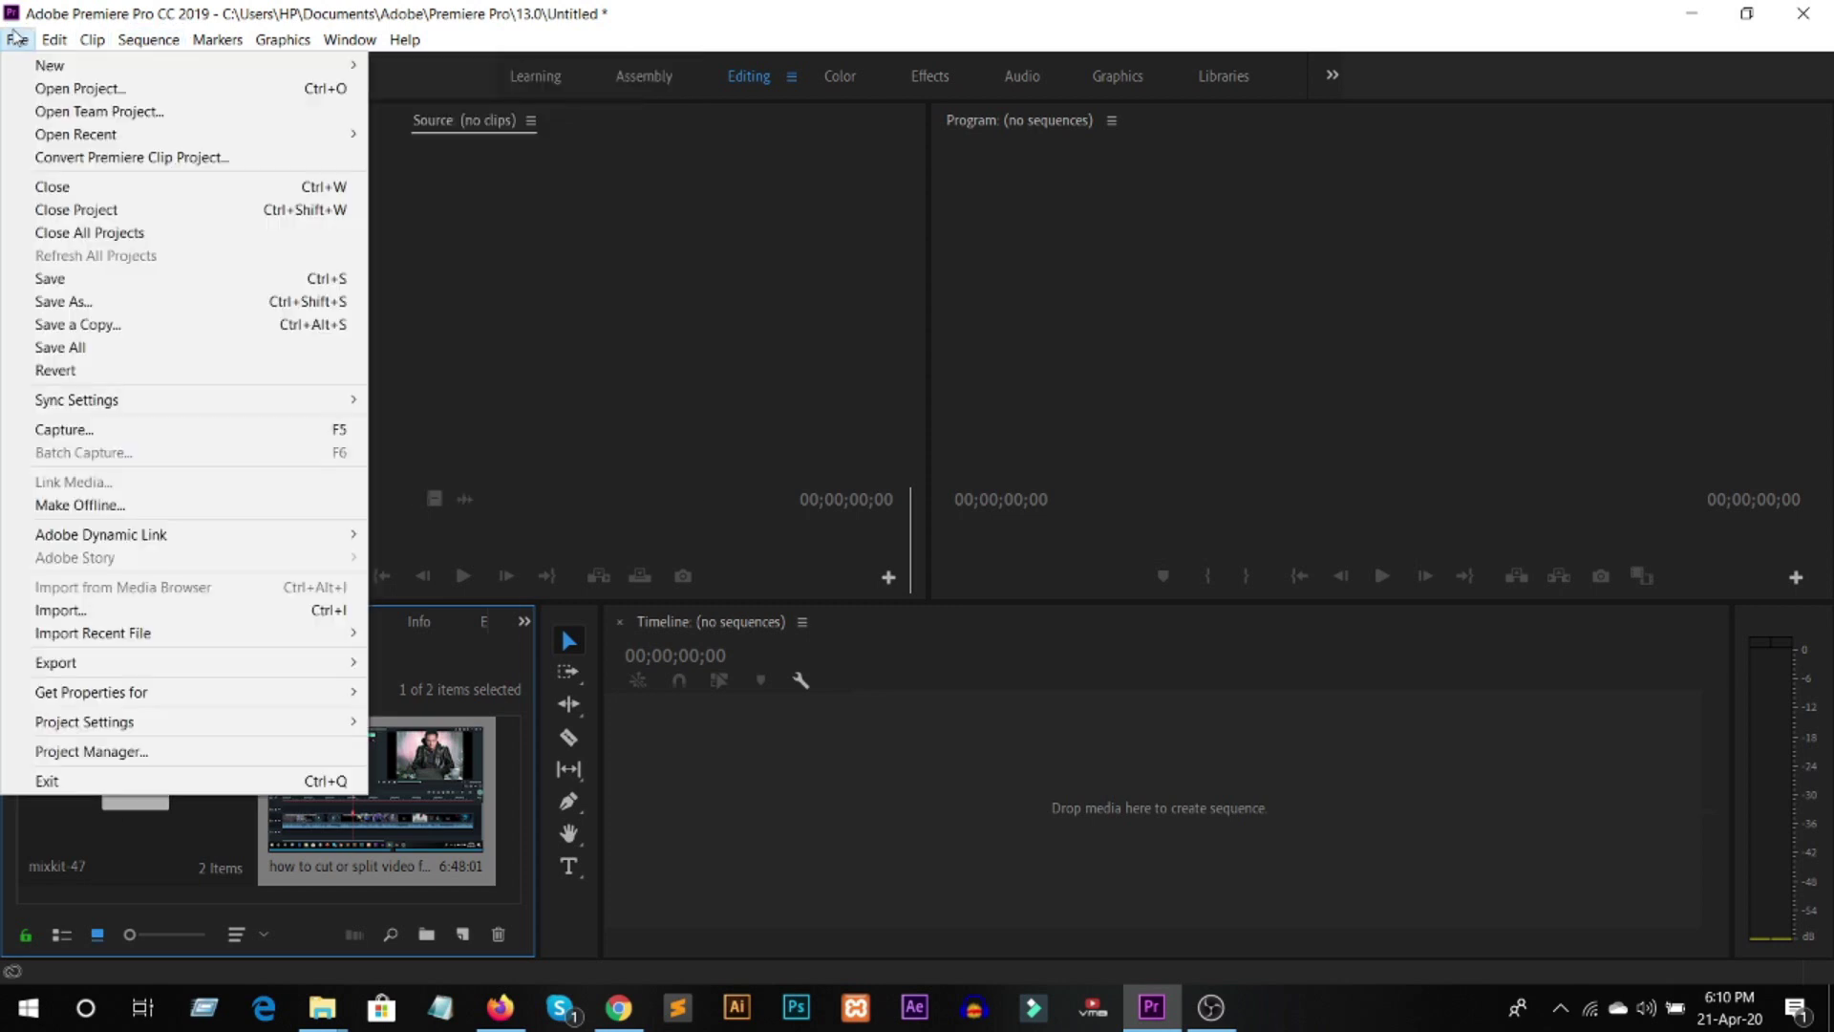
{"action": "left_click", "coordinate": [54, 39]}
{"action": "left_click", "coordinate": [17, 39]}
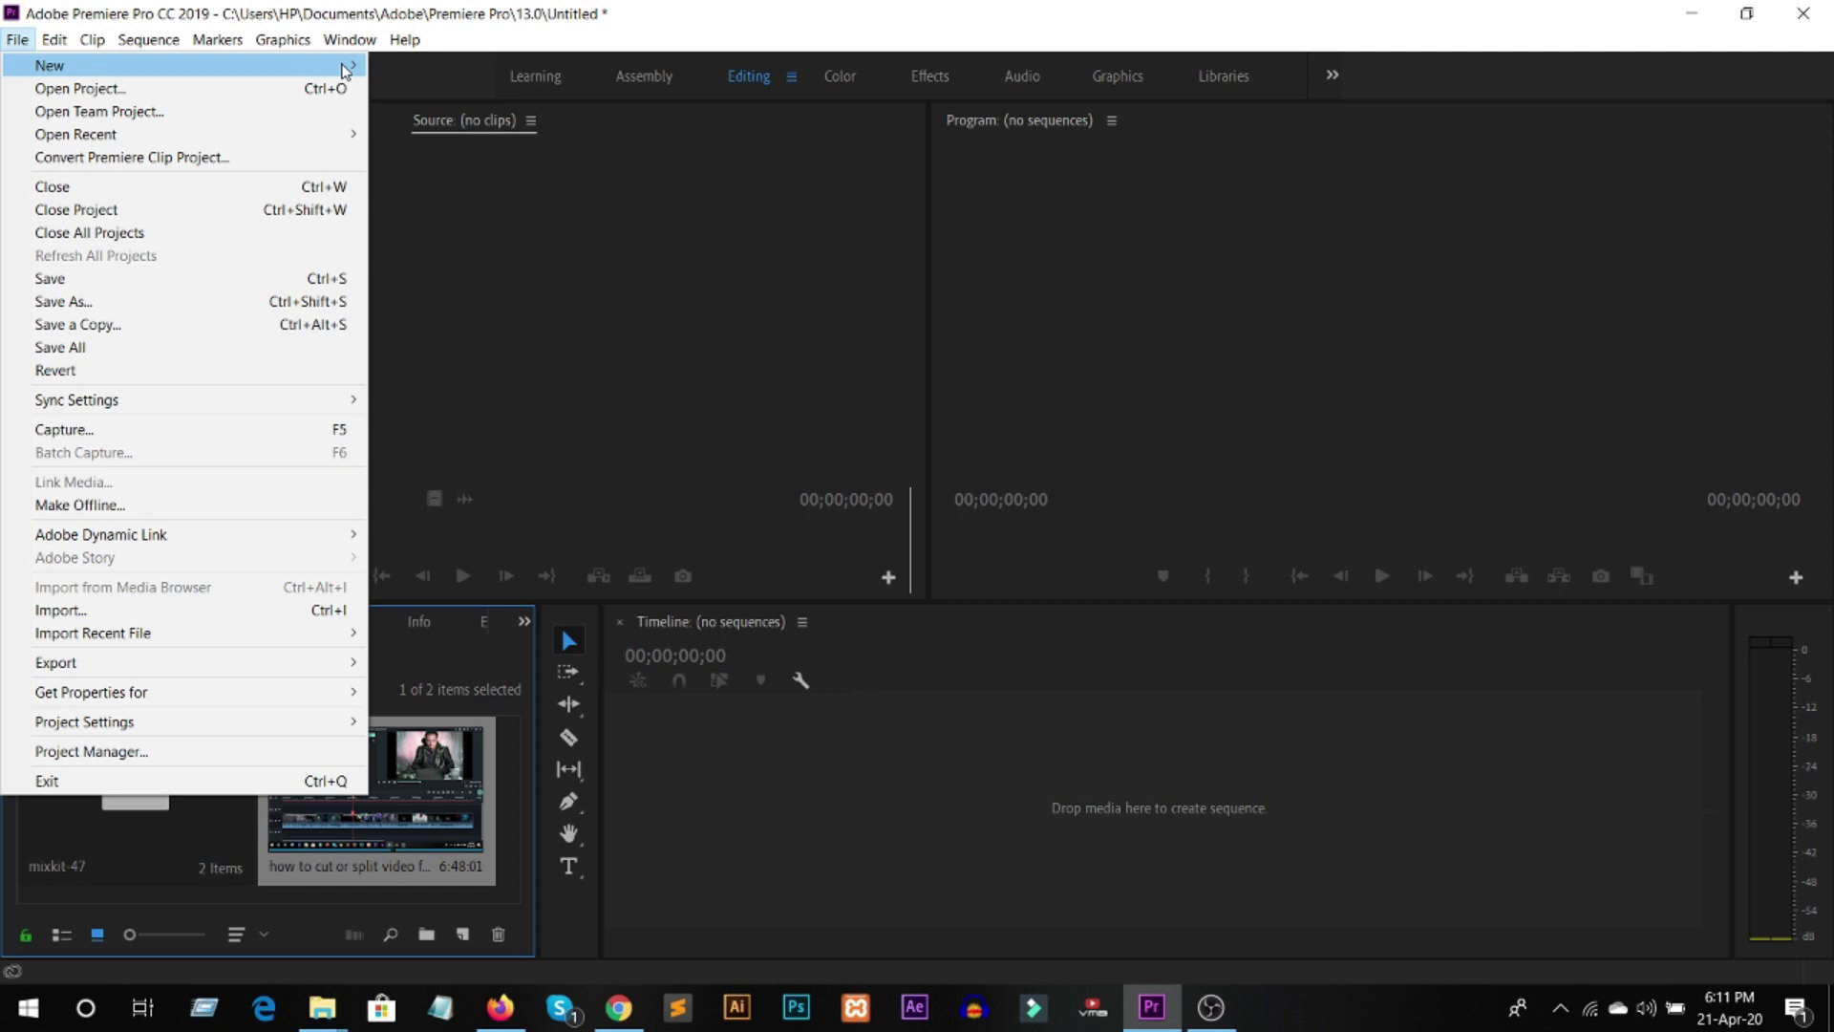
{"action": "mouse_move", "coordinate": [345, 68]}
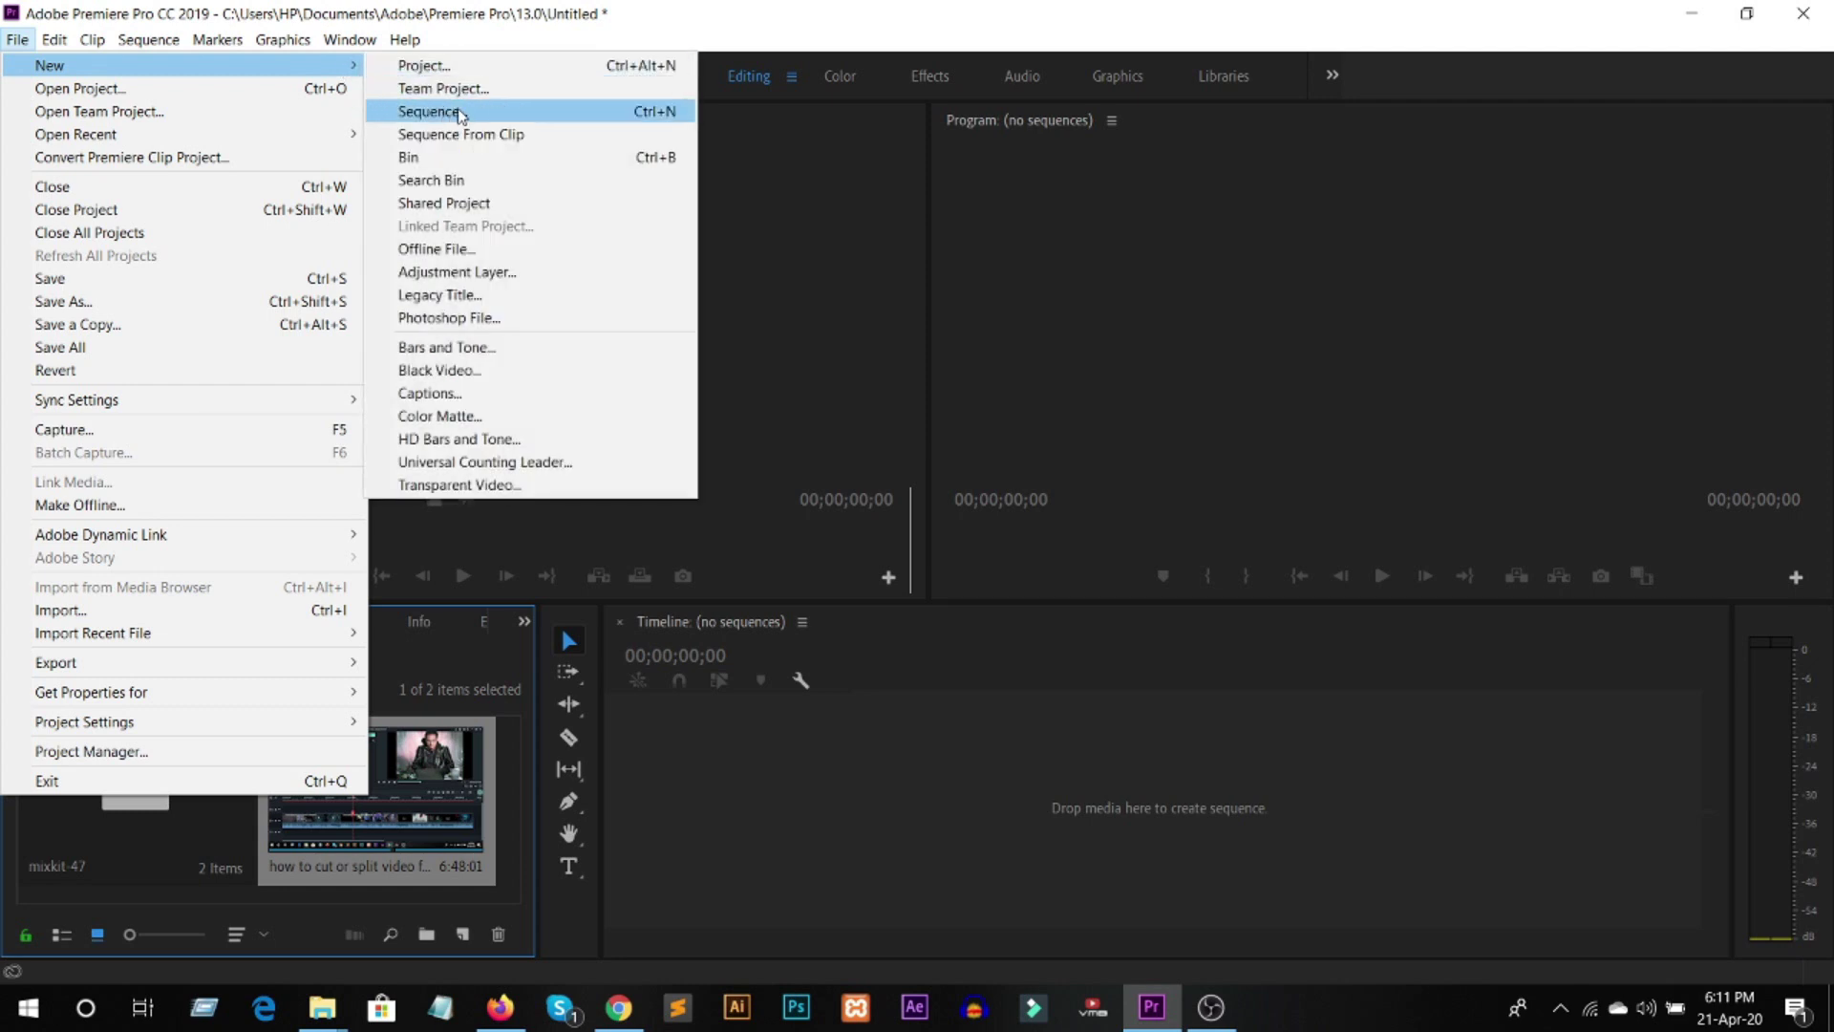
{"action": "left_click", "coordinate": [460, 114]}
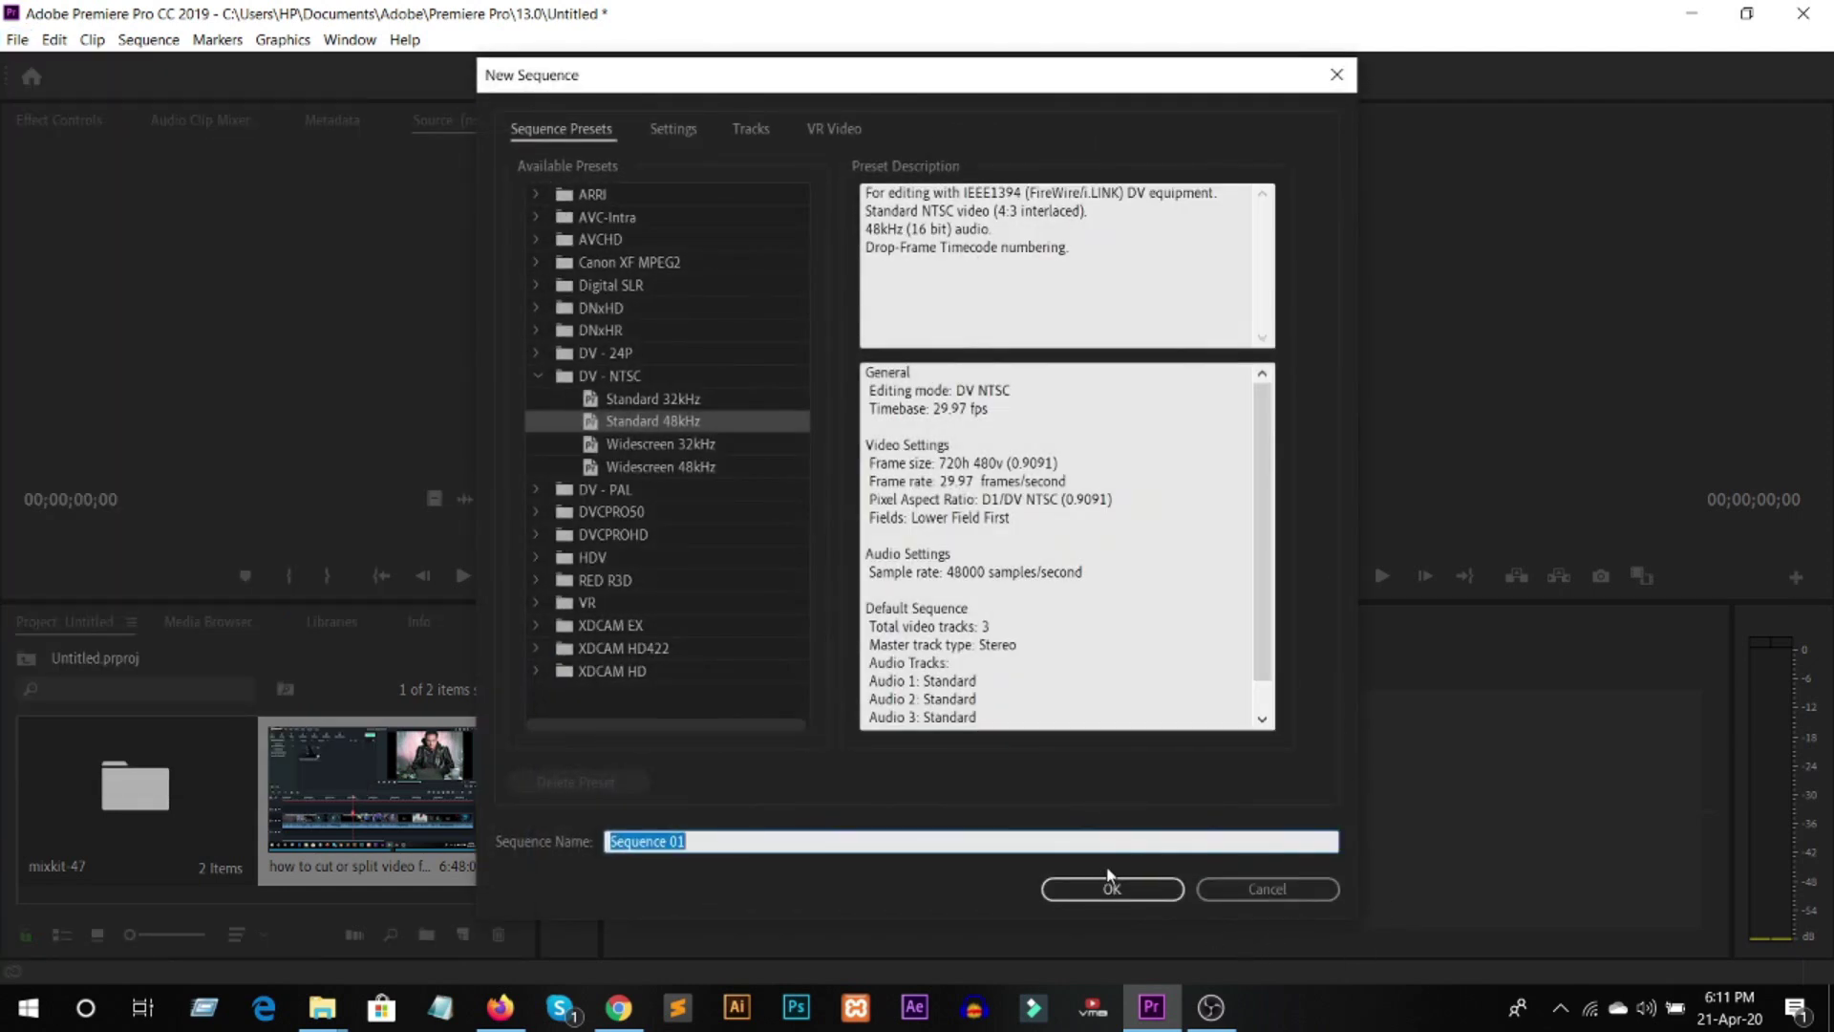
{"action": "left_click", "coordinate": [1110, 887]}
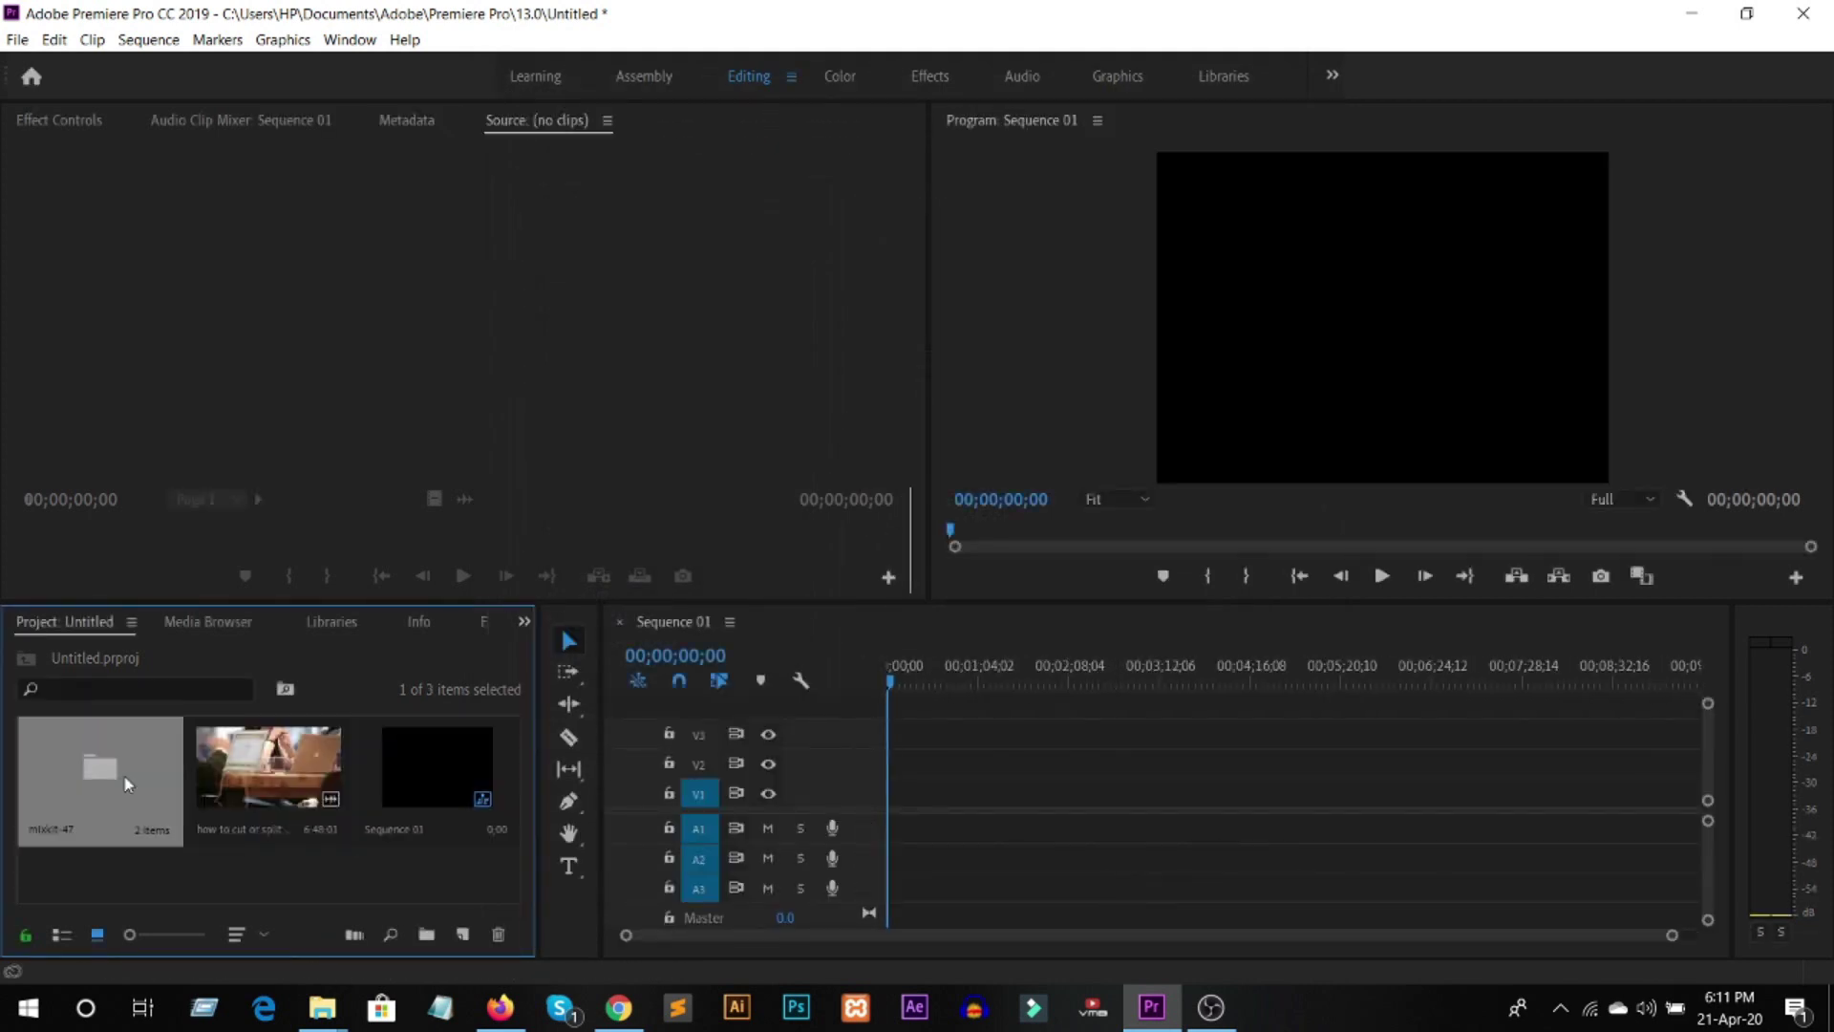
Step: Create Sequence 02 with the same default preset and show Sequence 01 in the timeline
{"action": "left_click", "coordinate": [17, 39]}
{"action": "mouse_move", "coordinate": [177, 67]}
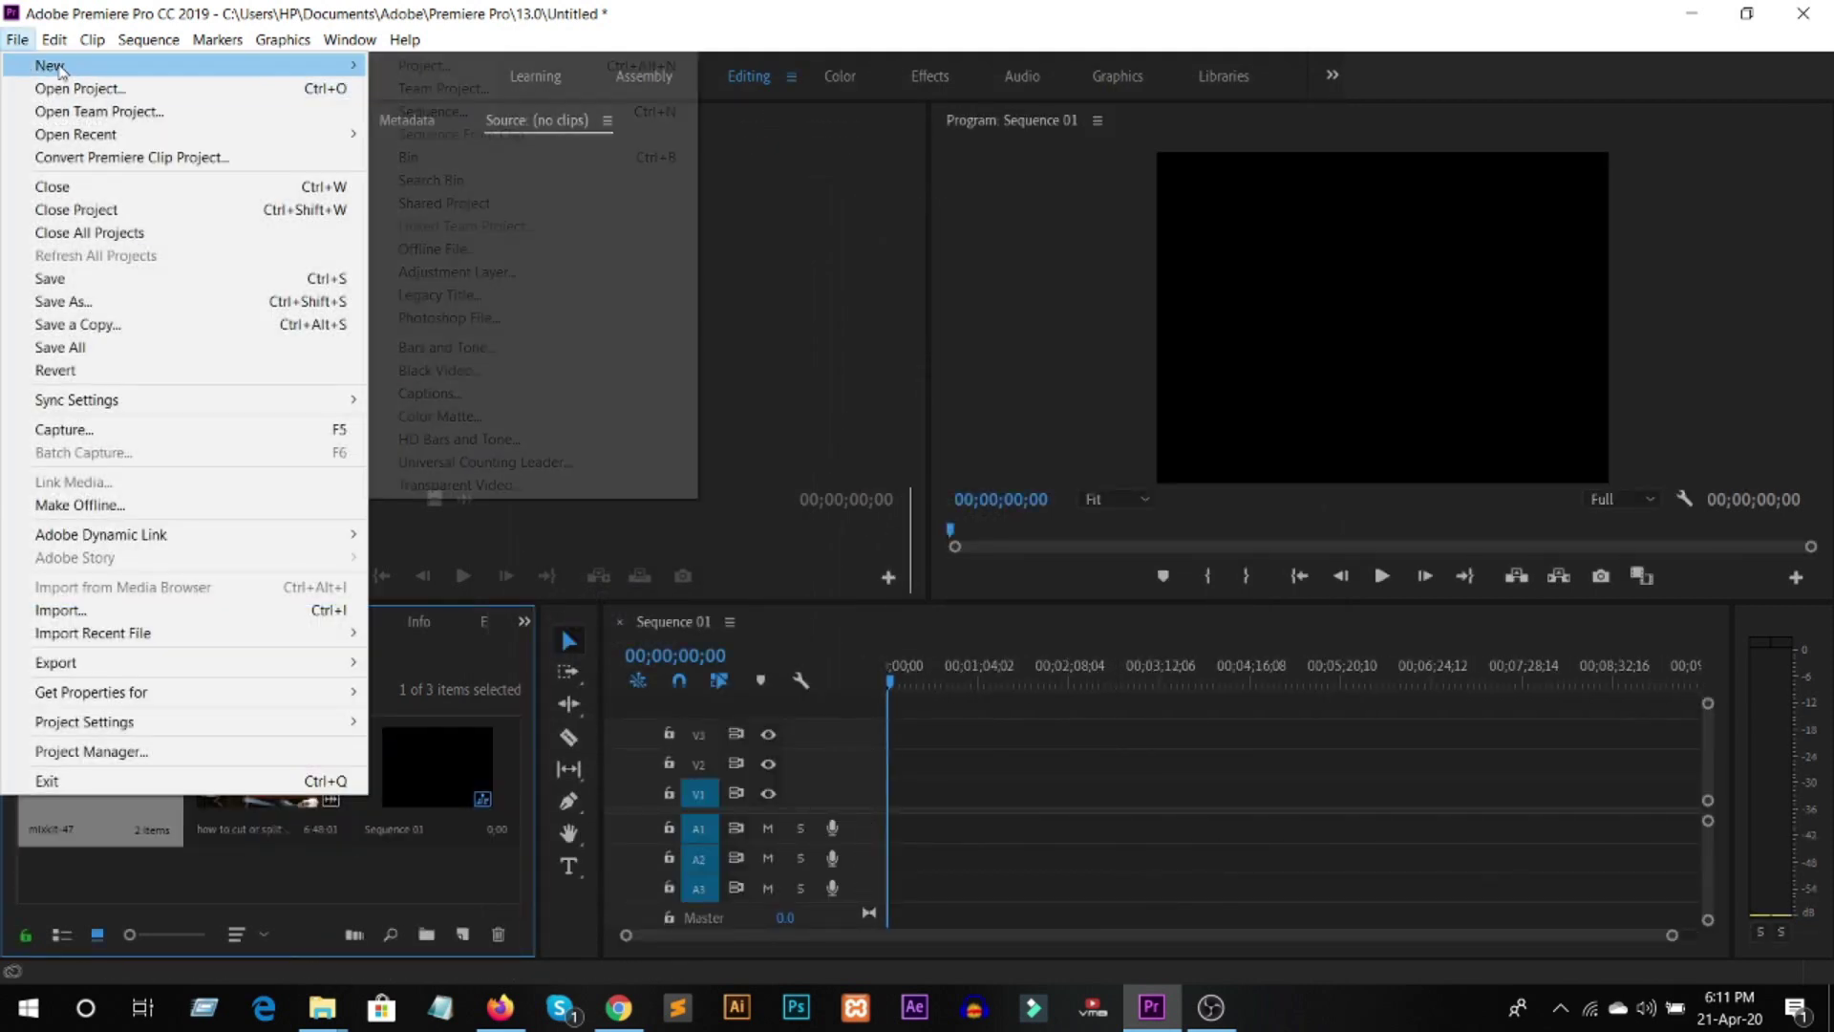
{"action": "left_click", "coordinate": [441, 112]}
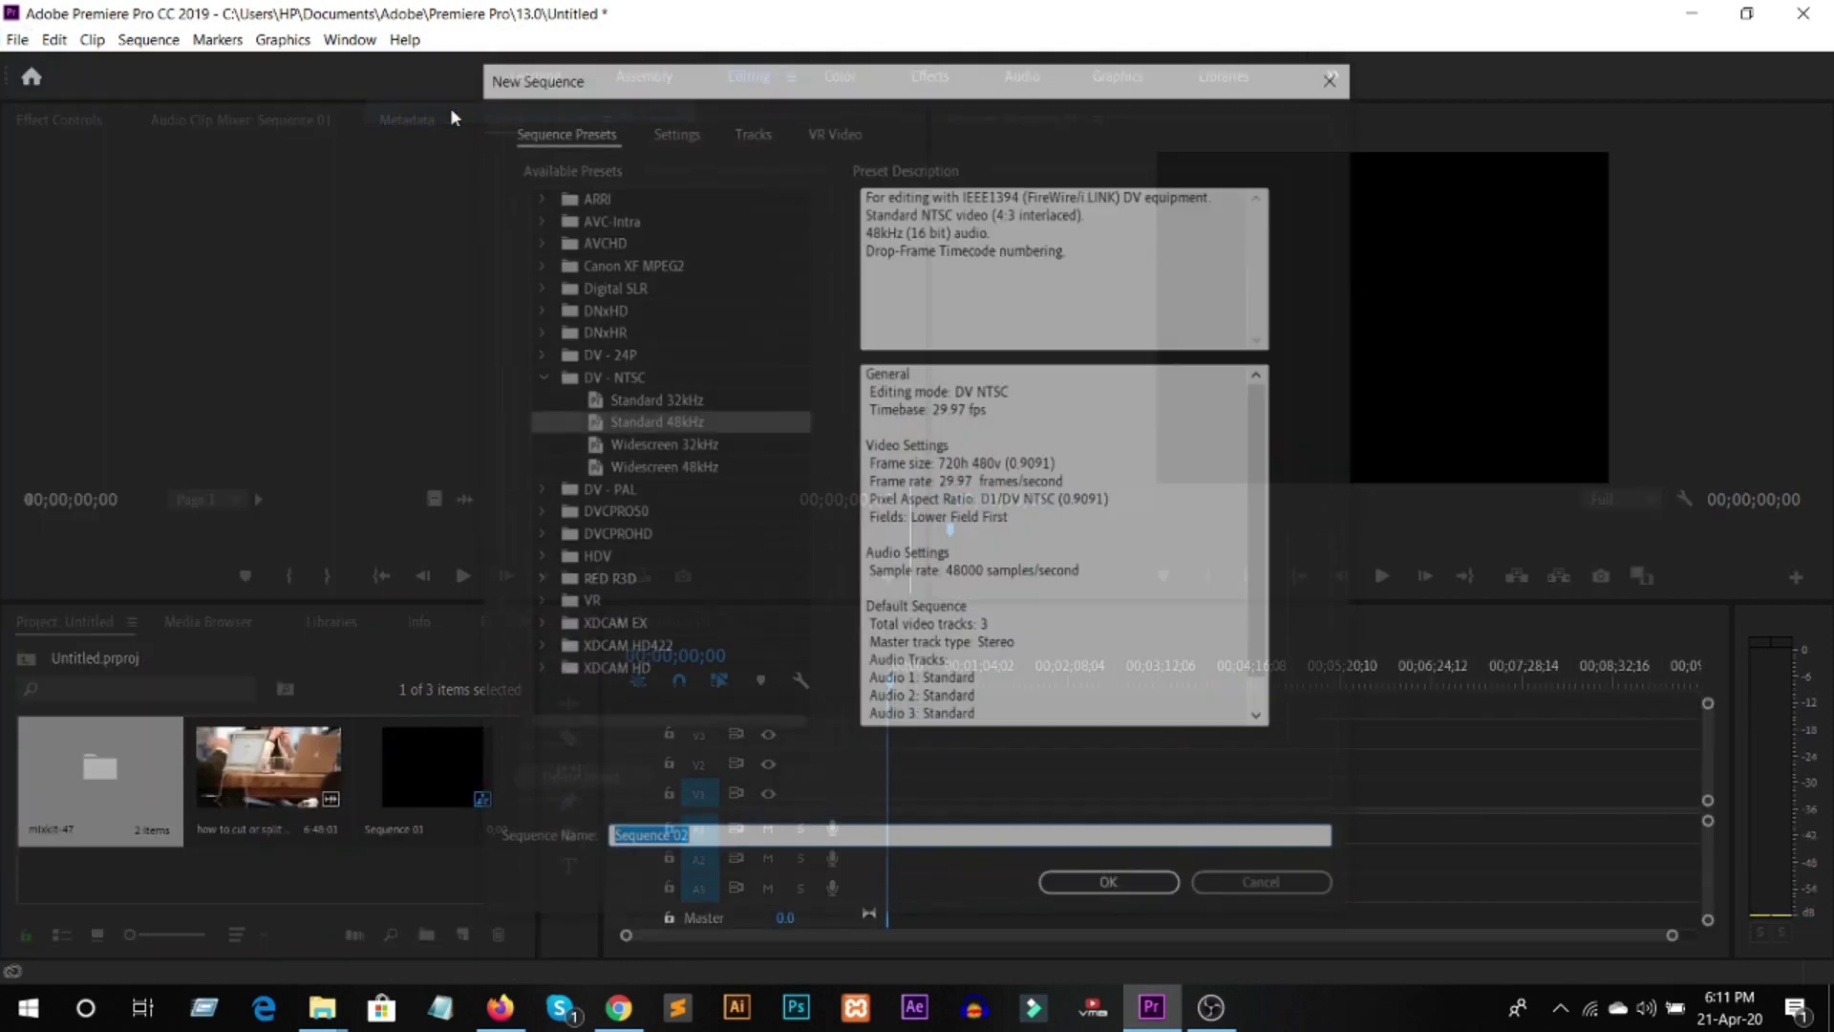
{"action": "left_click", "coordinate": [1146, 889]}
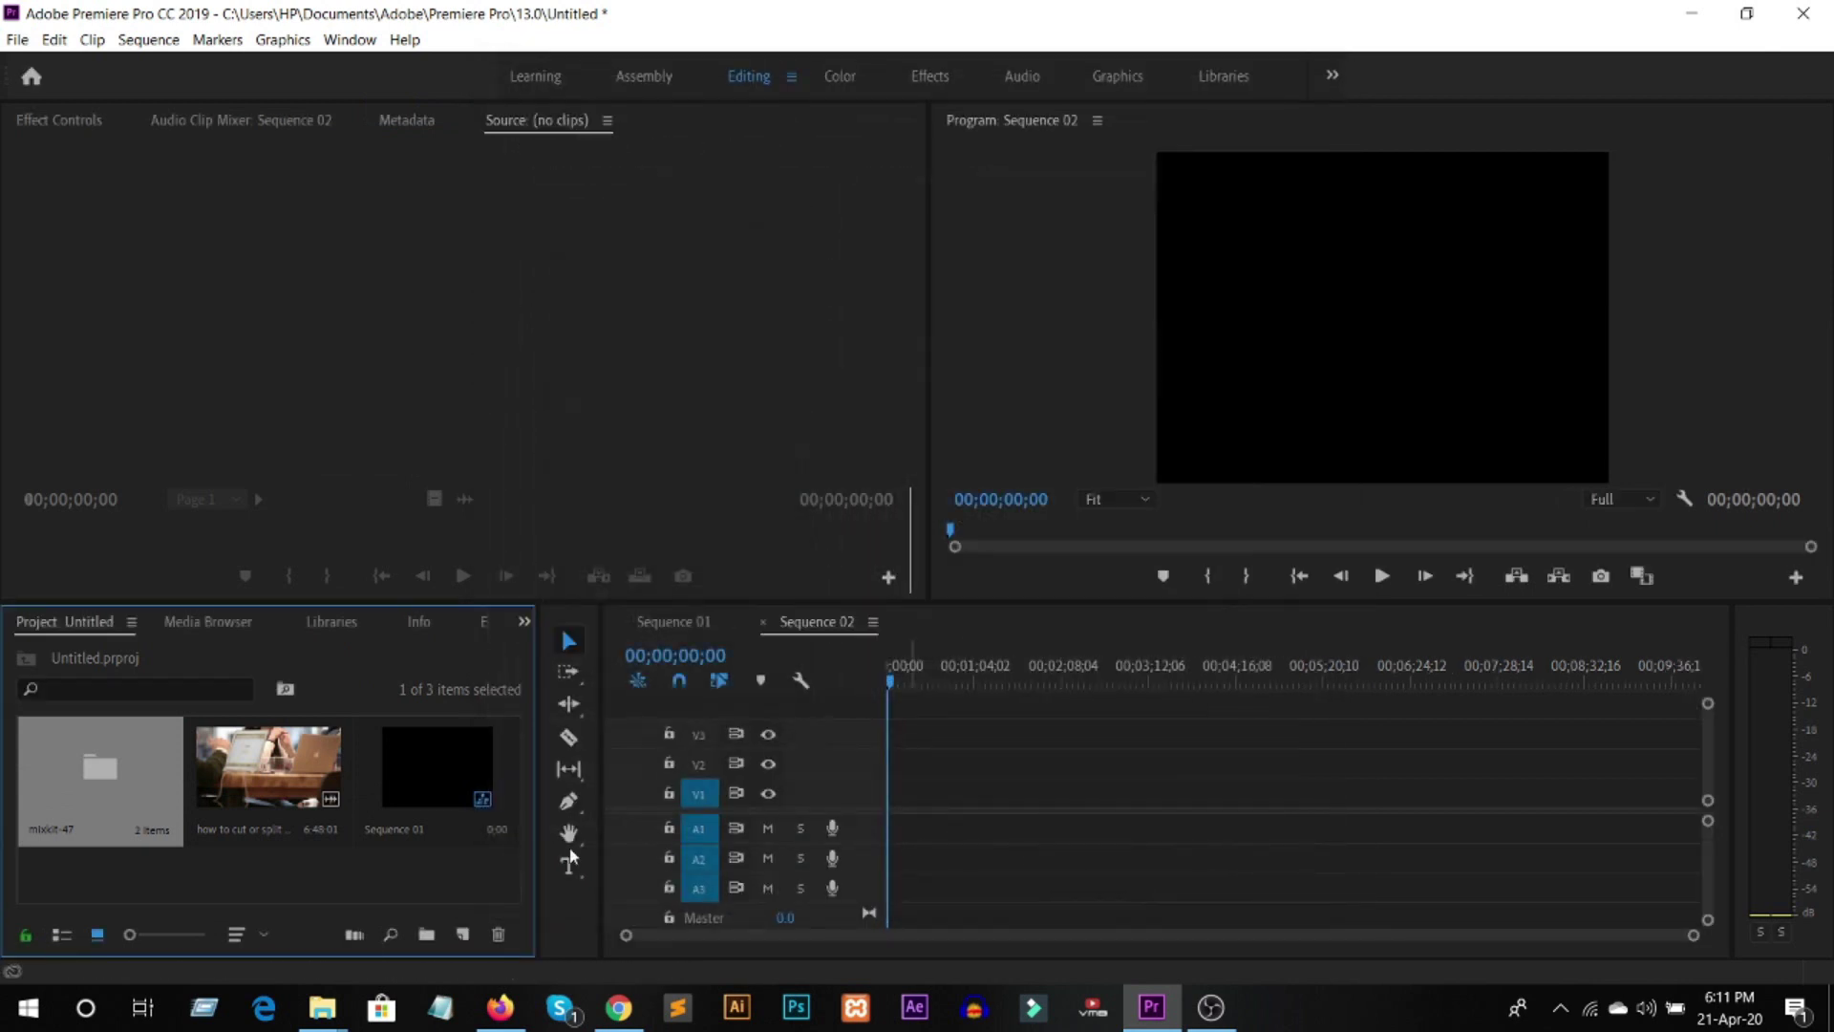
{"action": "left_click", "coordinate": [859, 818]}
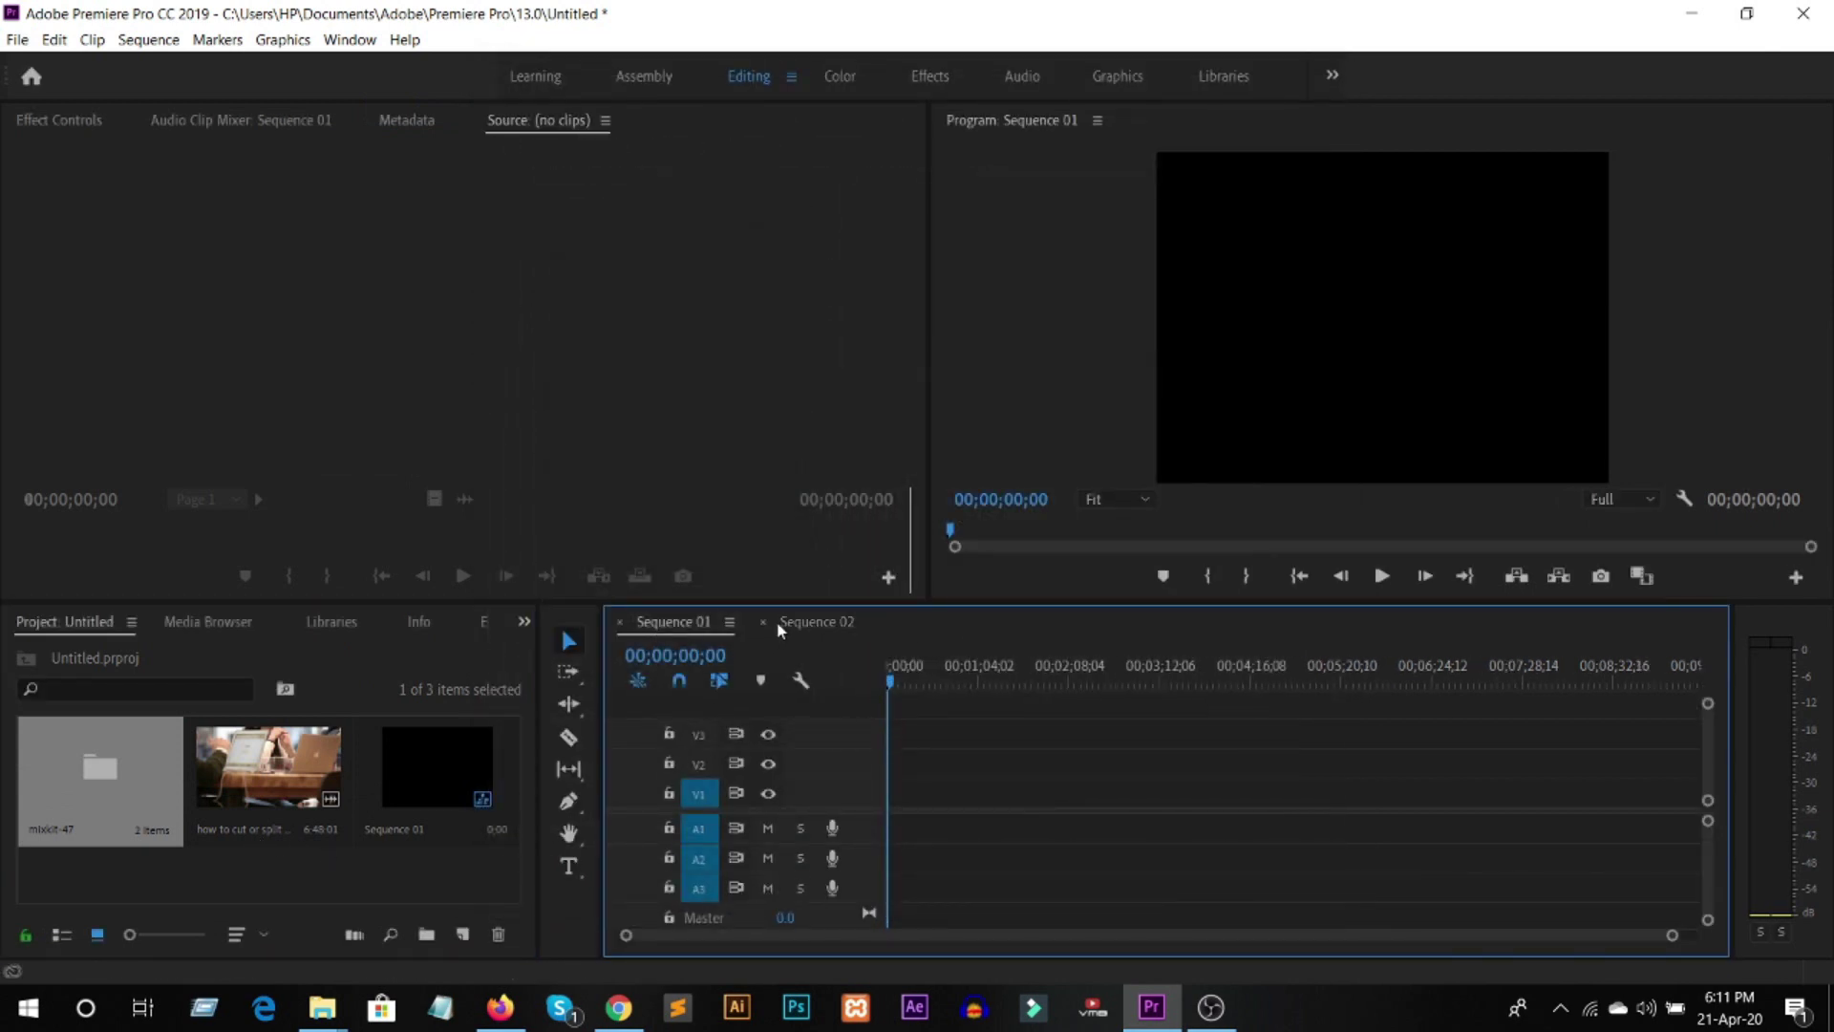
{"action": "left_click", "coordinate": [95, 778]}
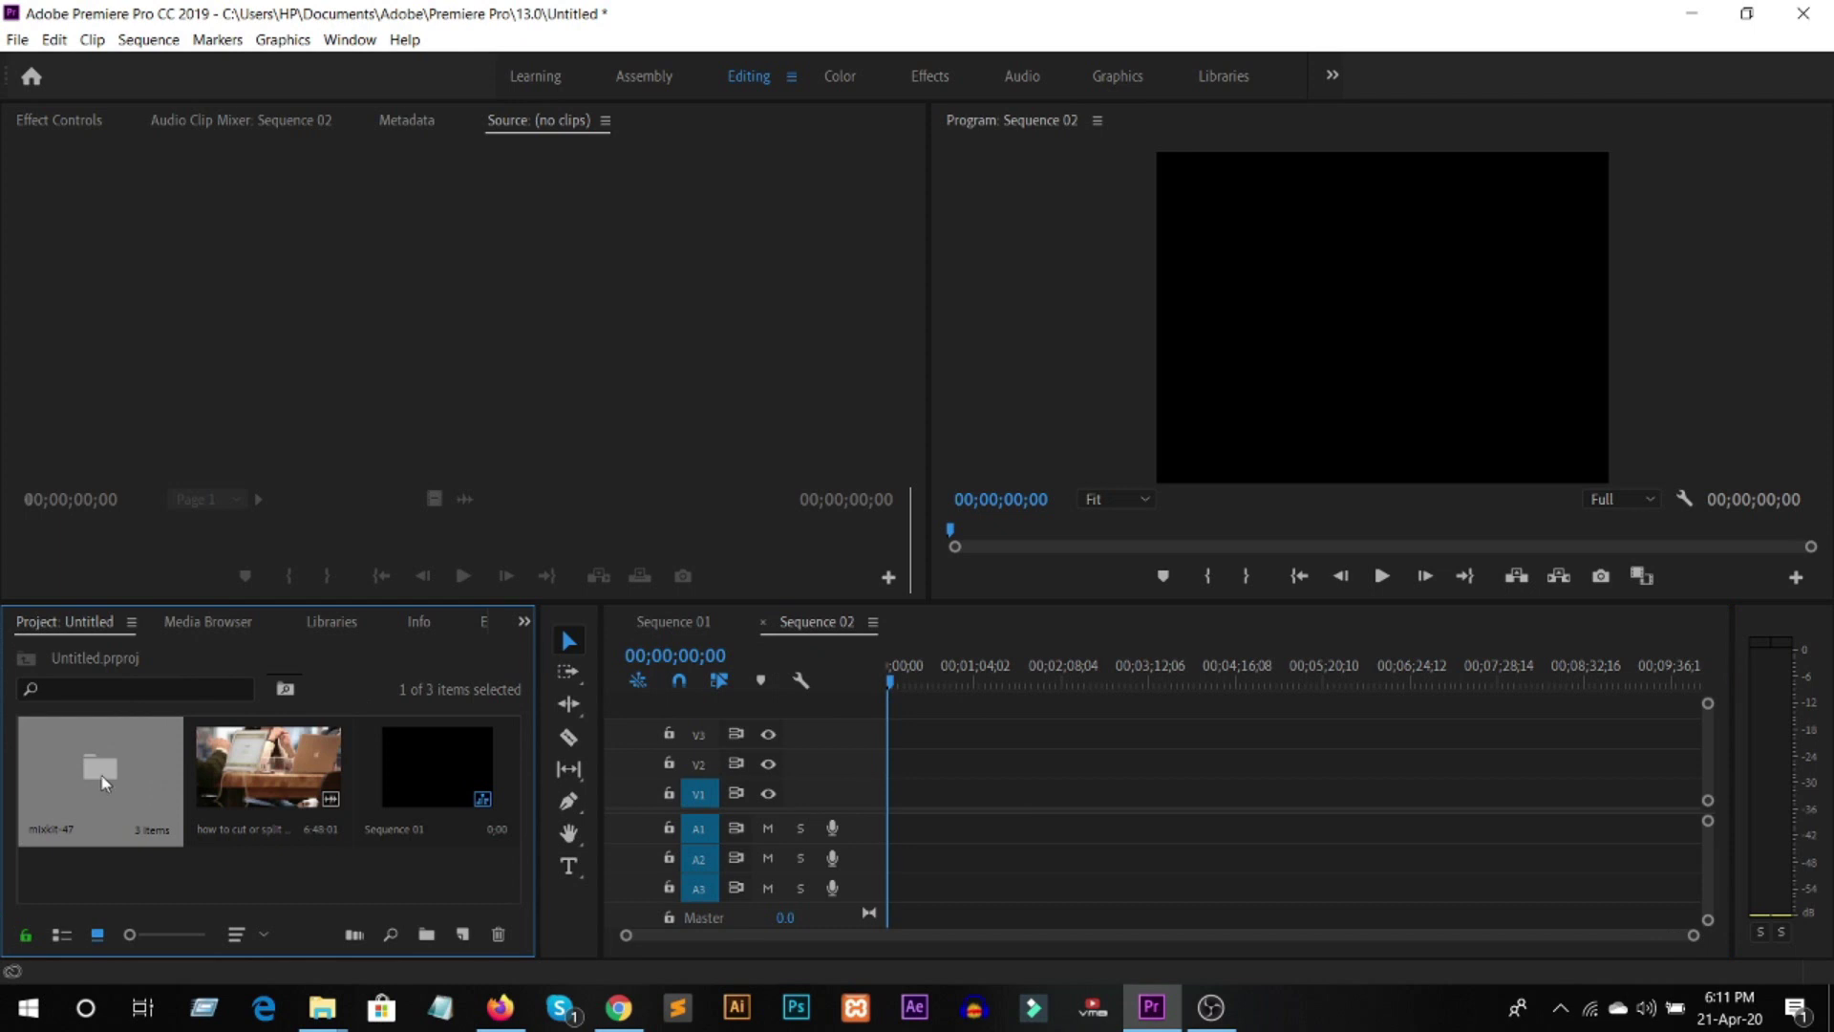
Step: Open the mixkit-47 bin and load its Power Zoom Transitions sequence into the timeline
{"action": "double_click", "coordinate": [107, 785]}
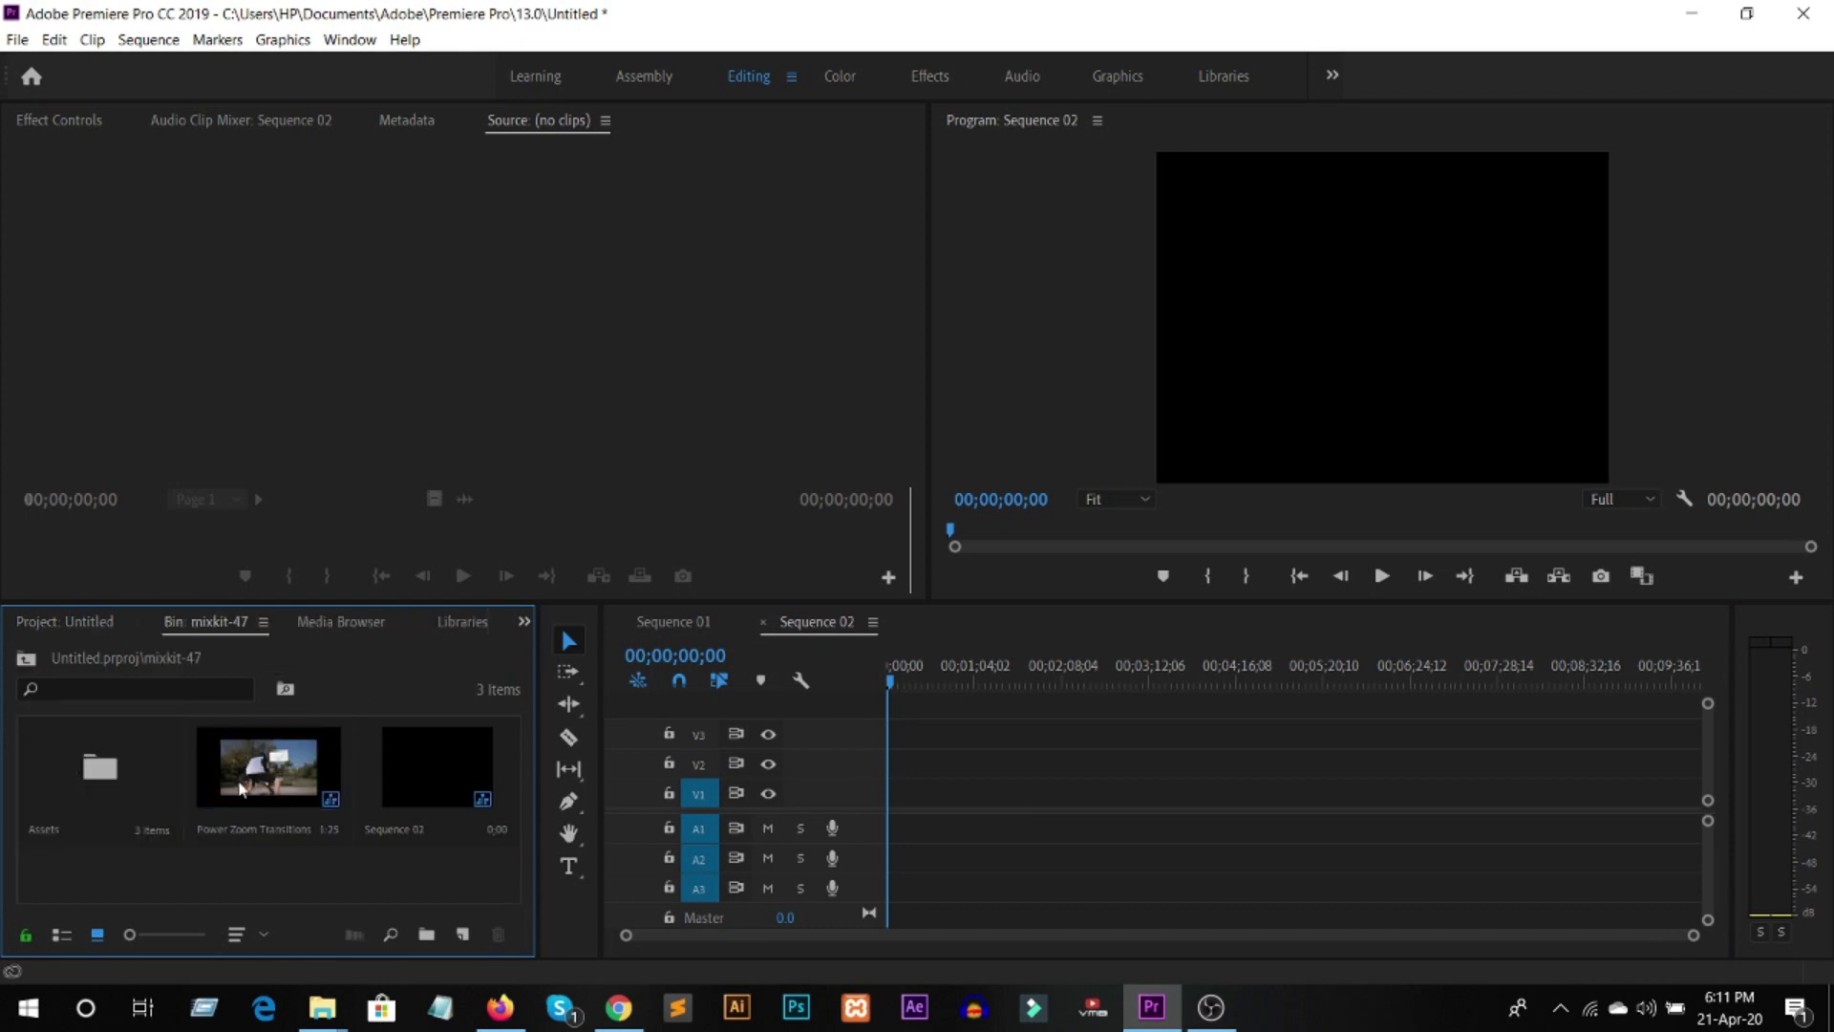
{"action": "double_click", "coordinate": [290, 773]}
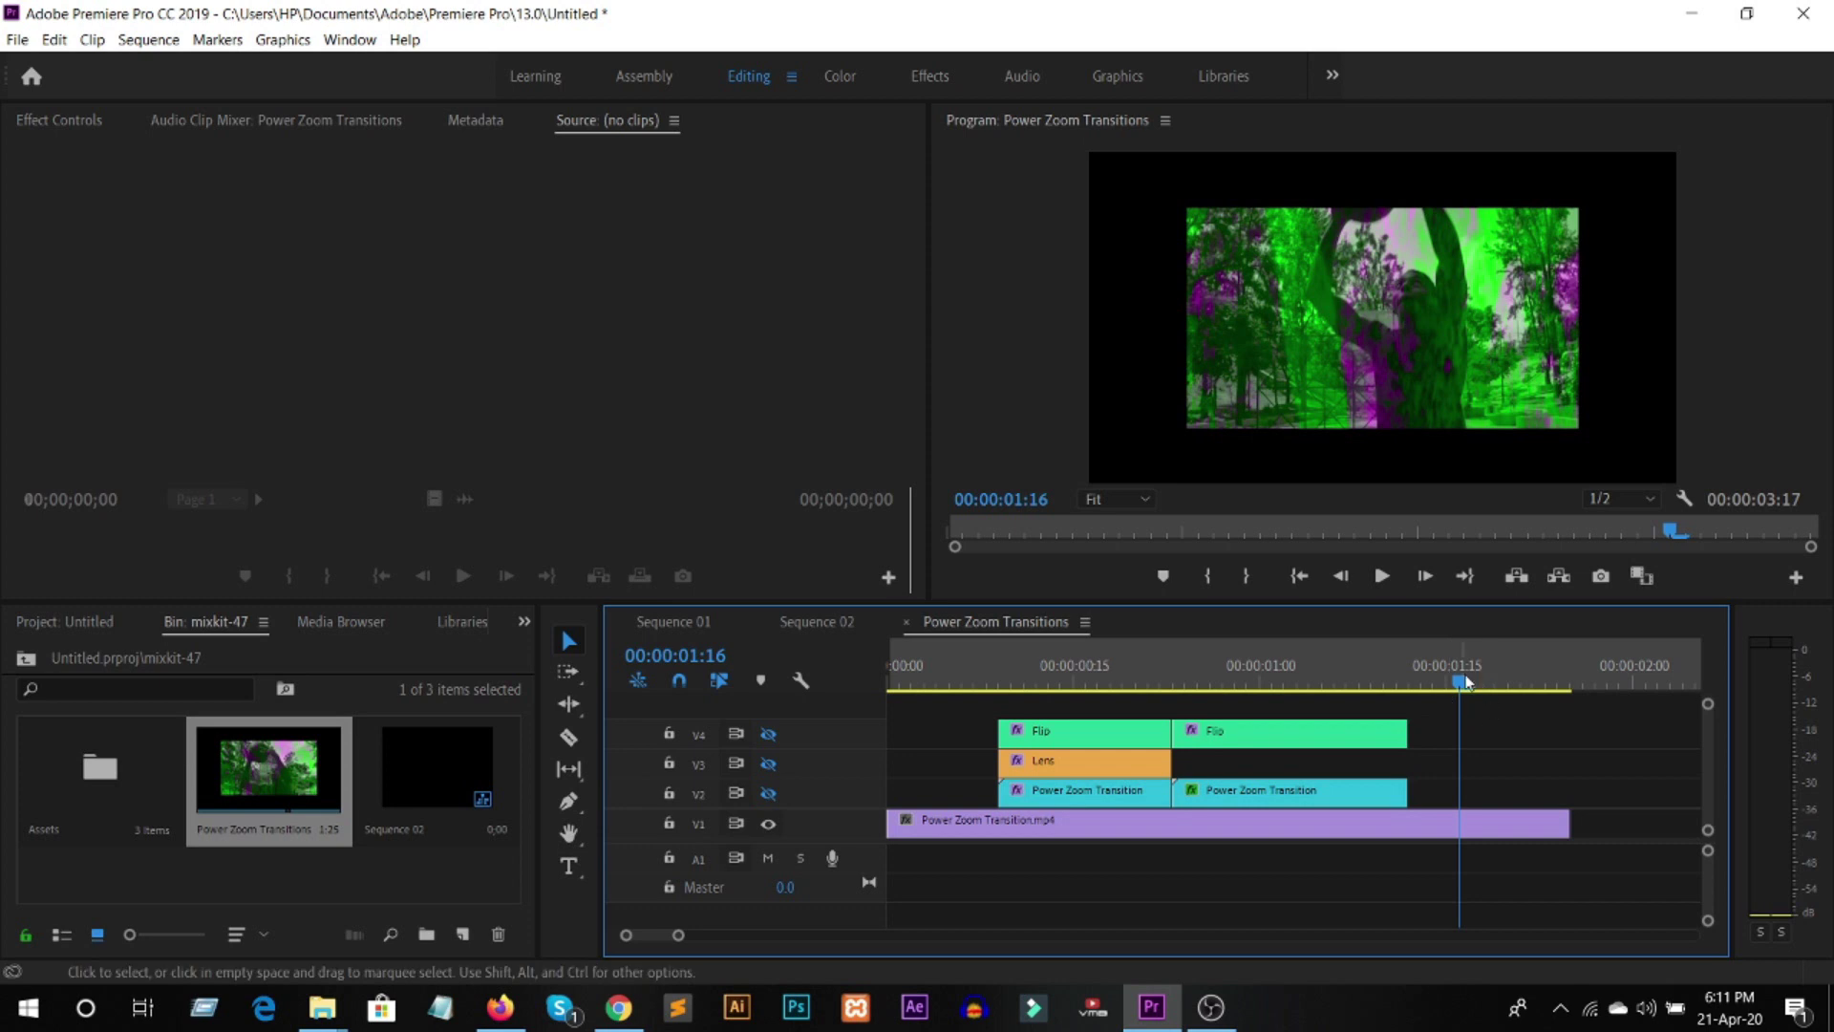
Step: Preview and select the Flip, Lens and Power Zoom Transition clips, then return to the project root
{"action": "mouse_move", "coordinate": [1459, 685]}
{"action": "left_mouse_down"}
{"action": "mouse_move", "coordinate": [1118, 679]}
{"action": "mouse_move", "coordinate": [1509, 681]}
{"action": "left_mouse_up"}
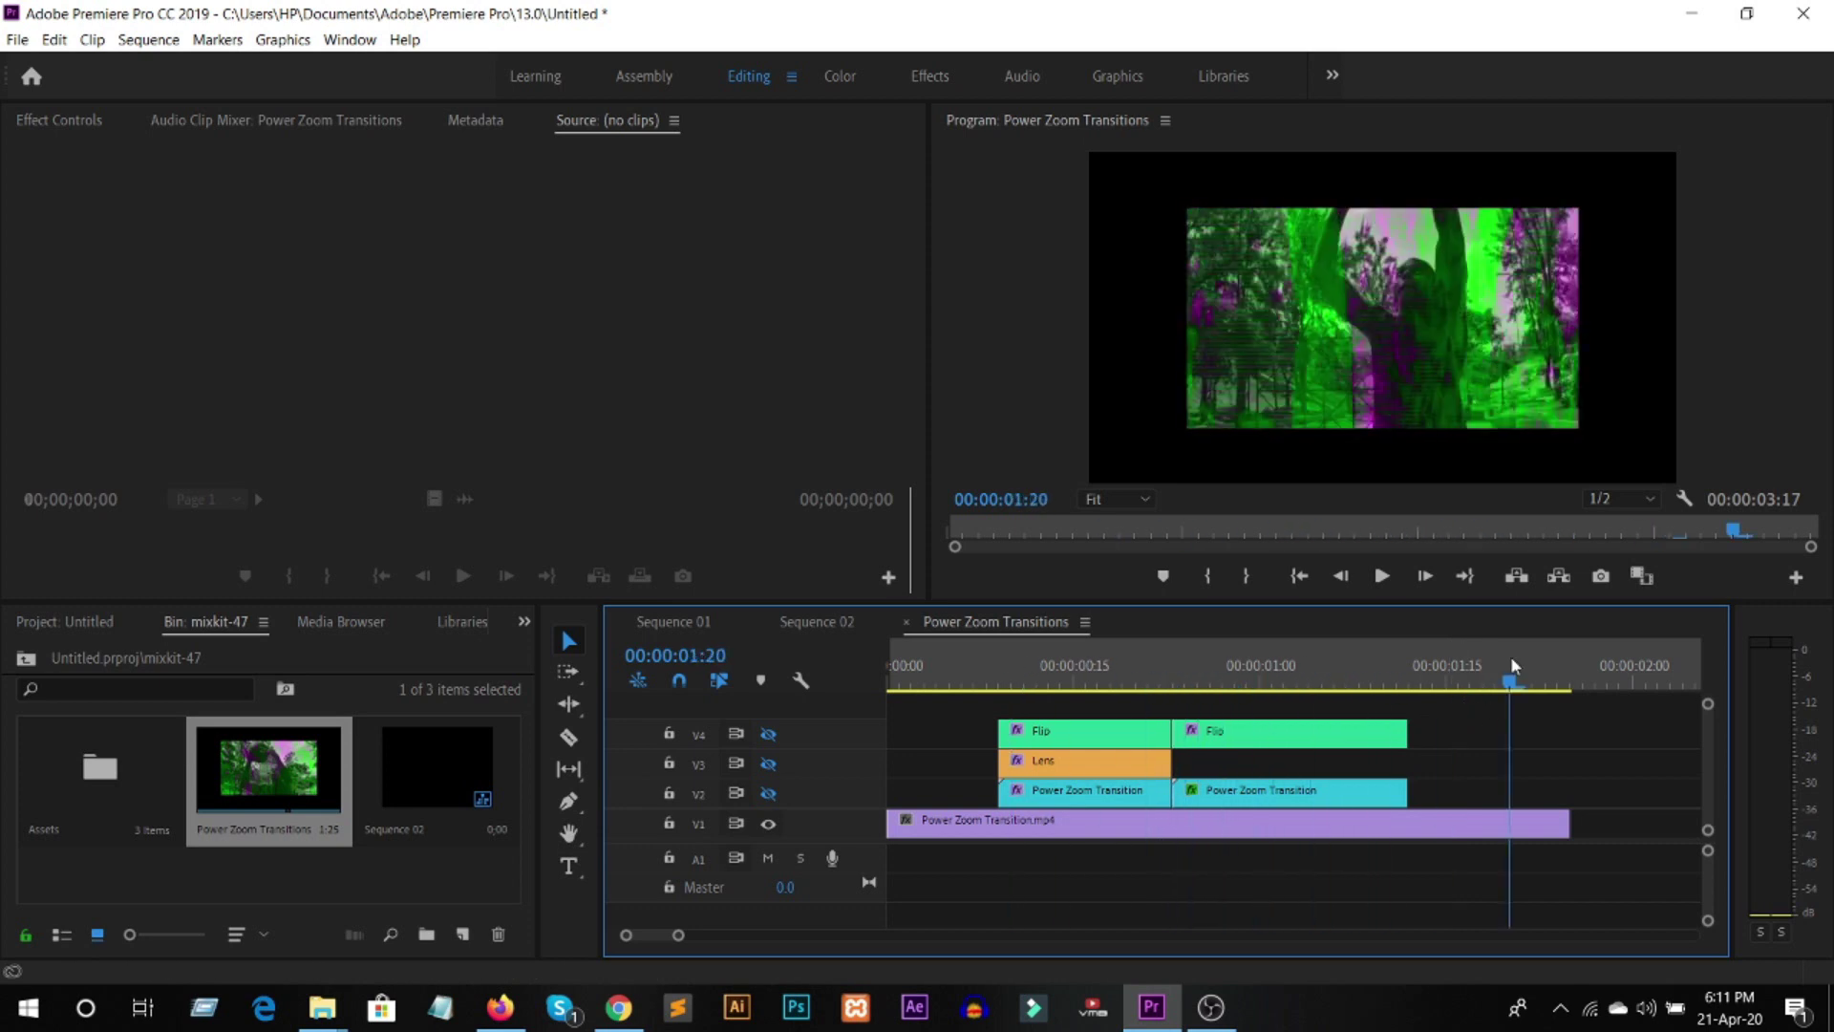
{"action": "left_click_drag", "start_coordinate": [1403, 715], "coordinate": [988, 794]}
{"action": "left_click", "coordinate": [1481, 744]}
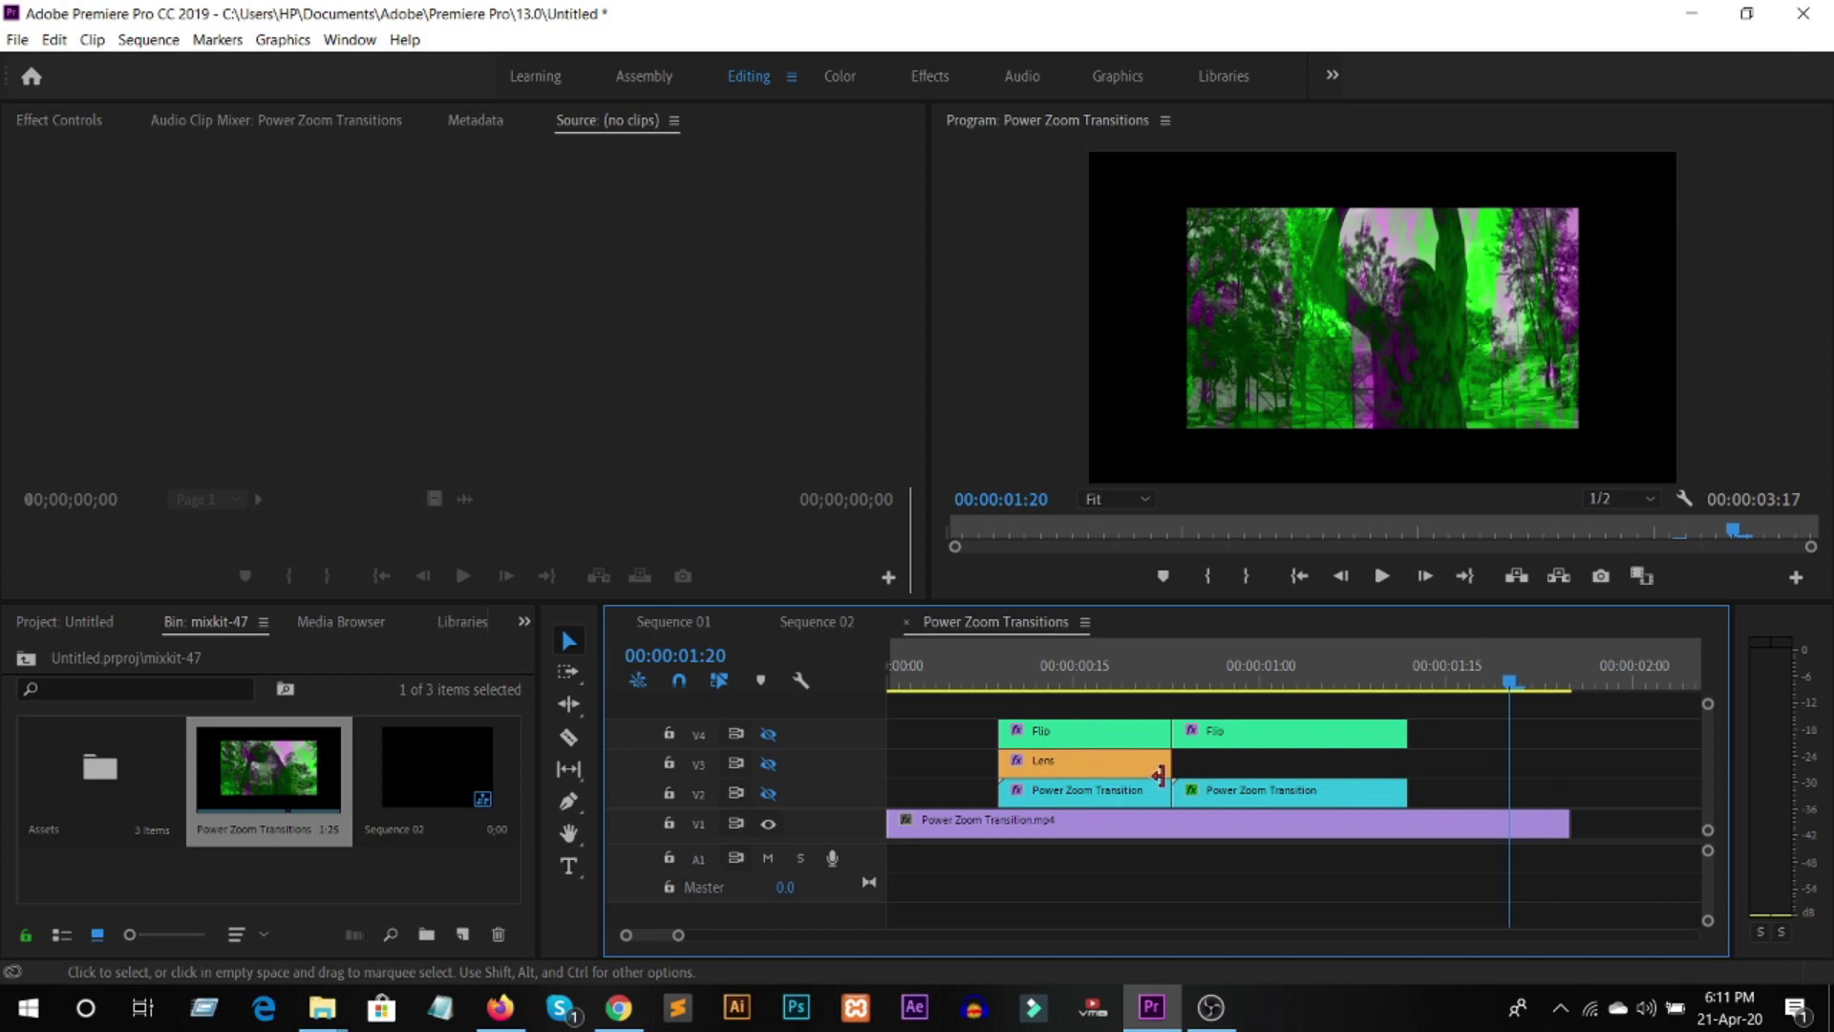
{"action": "left_click", "coordinate": [105, 621]}
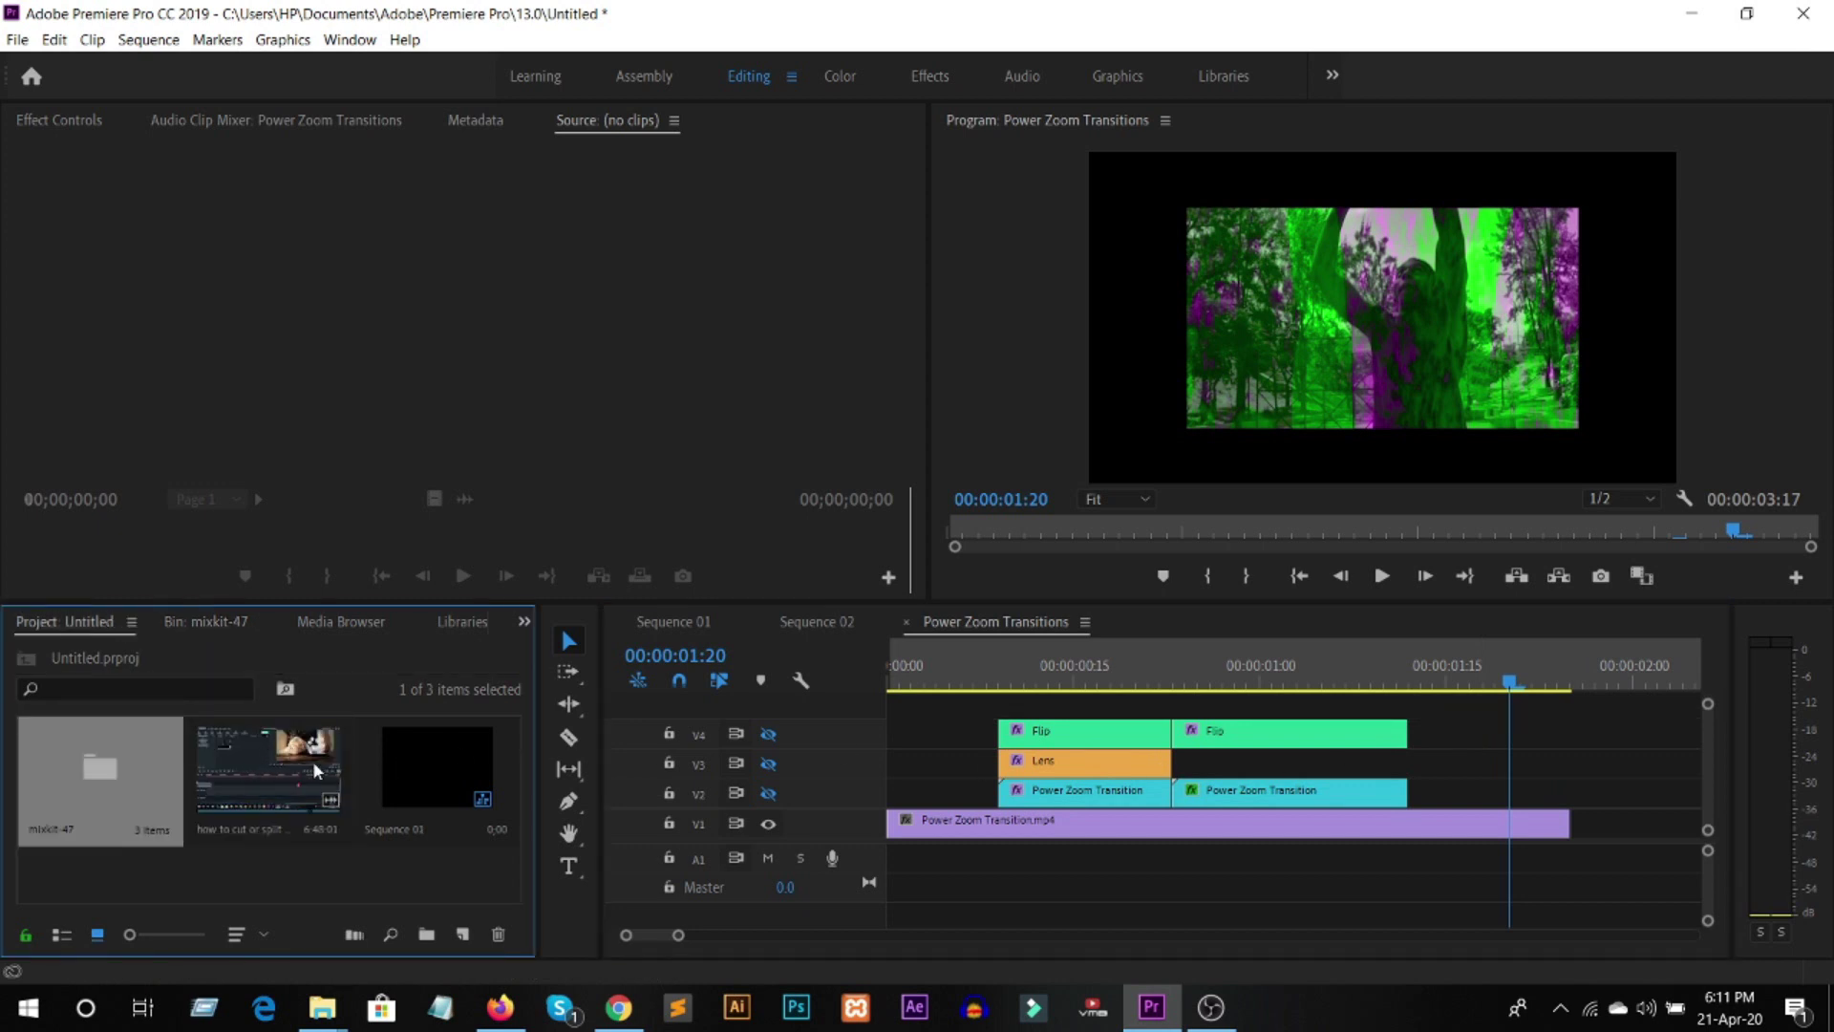
Step: Place the tutorial clip on V1 of a new Sequence 03, changing sequence settings to match the clip
{"action": "left_click", "coordinate": [700, 623]}
{"action": "mouse_move", "coordinate": [267, 769]}
{"action": "left_mouse_down"}
{"action": "mouse_move", "coordinate": [922, 812]}
{"action": "mouse_move", "coordinate": [890, 810]}
{"action": "mouse_move", "coordinate": [905, 810]}
{"action": "left_mouse_up"}
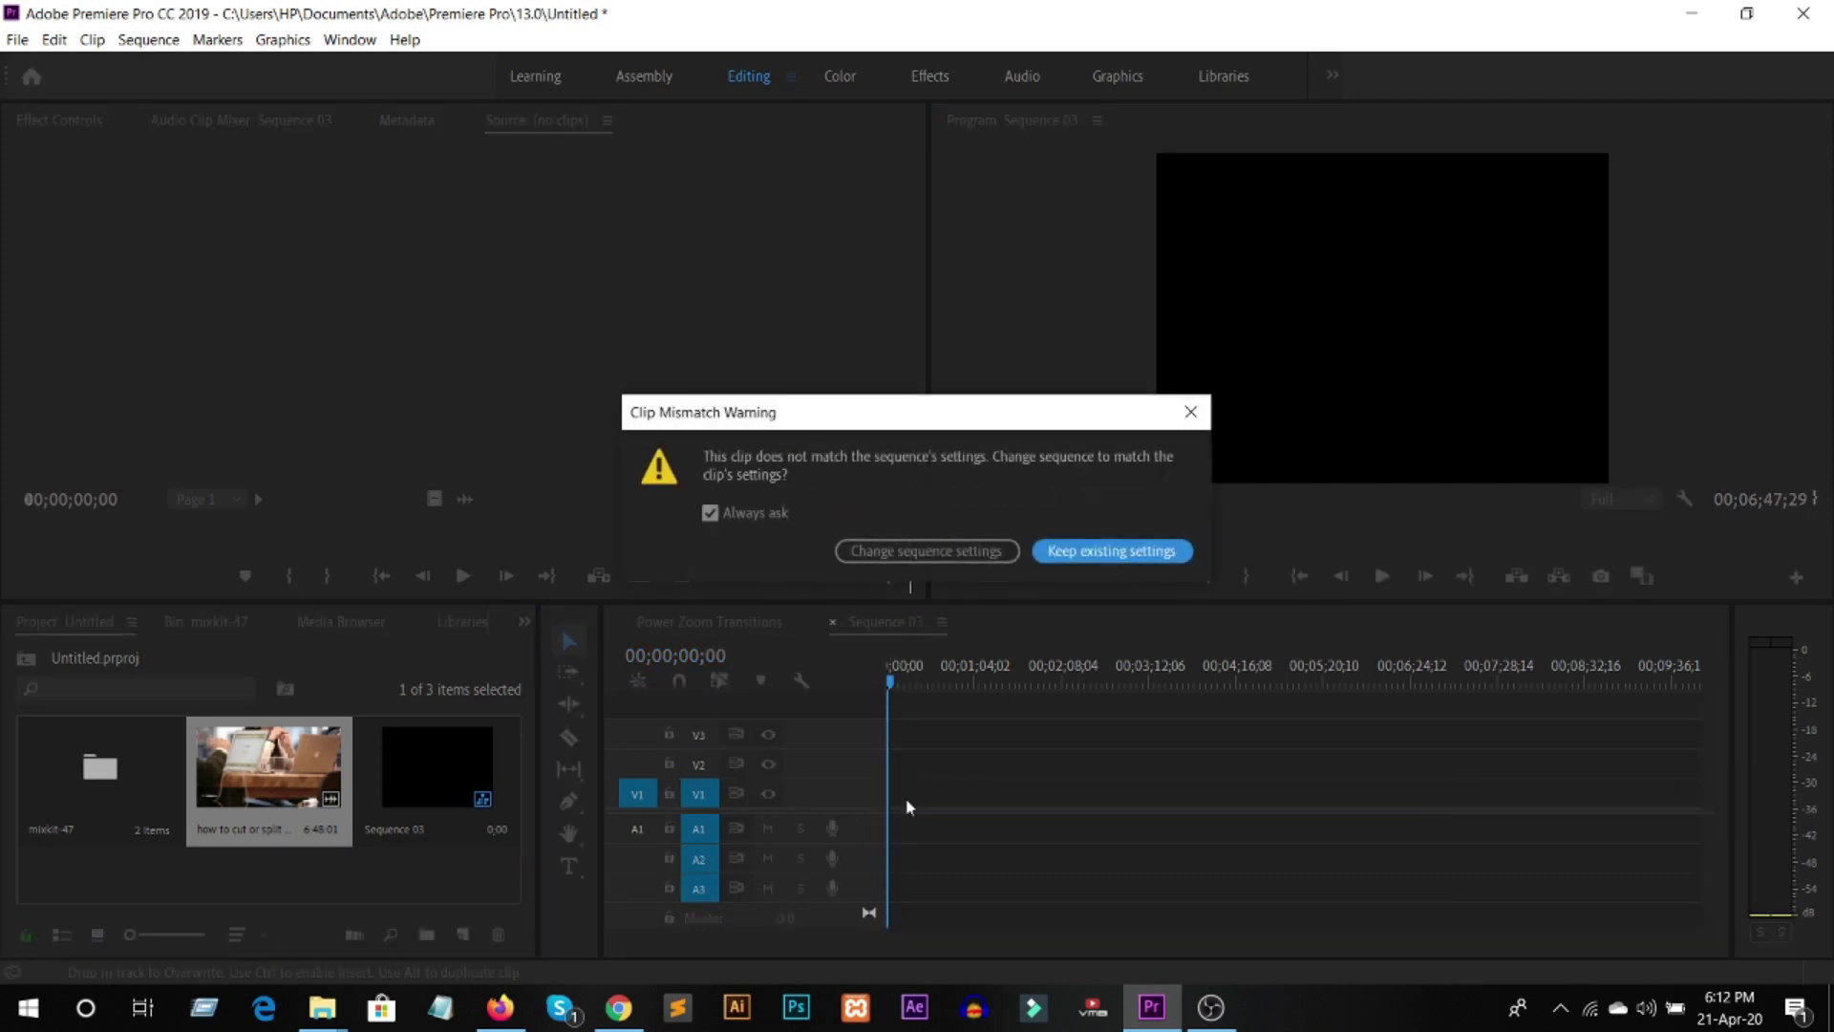
{"action": "left_click", "coordinate": [908, 552]}
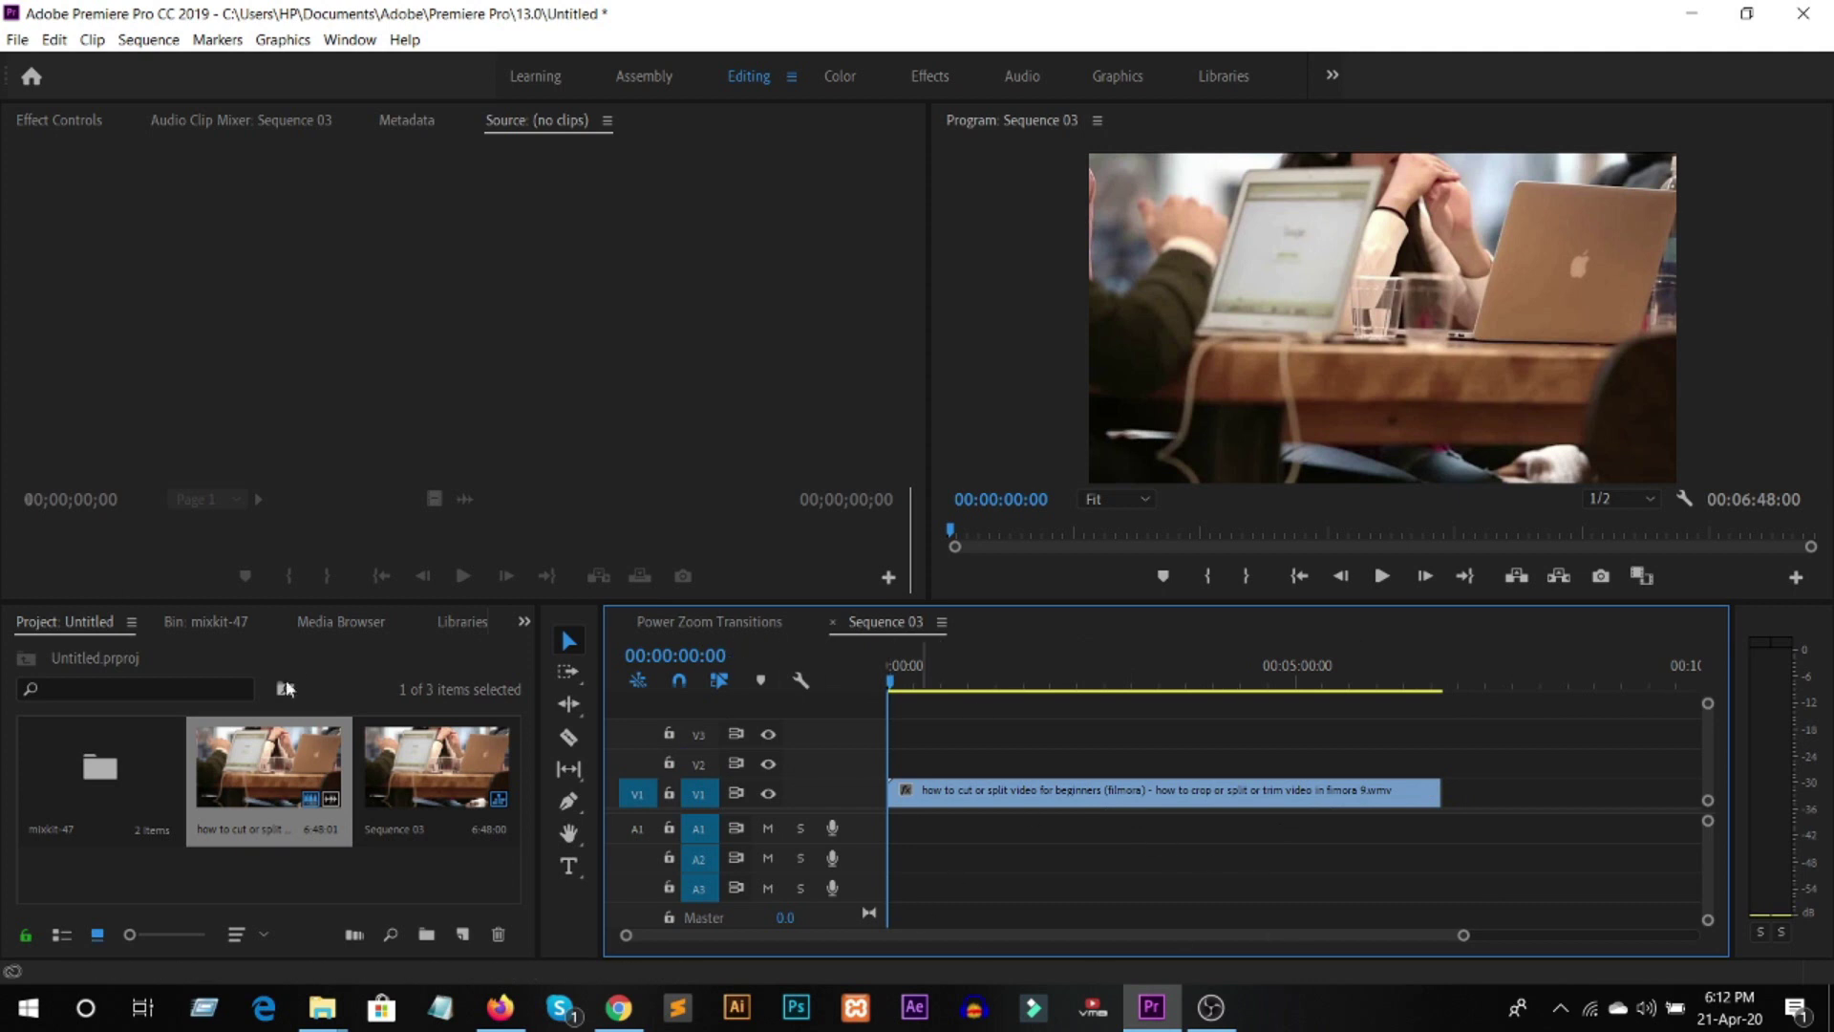
{"action": "left_click", "coordinate": [639, 1010]}
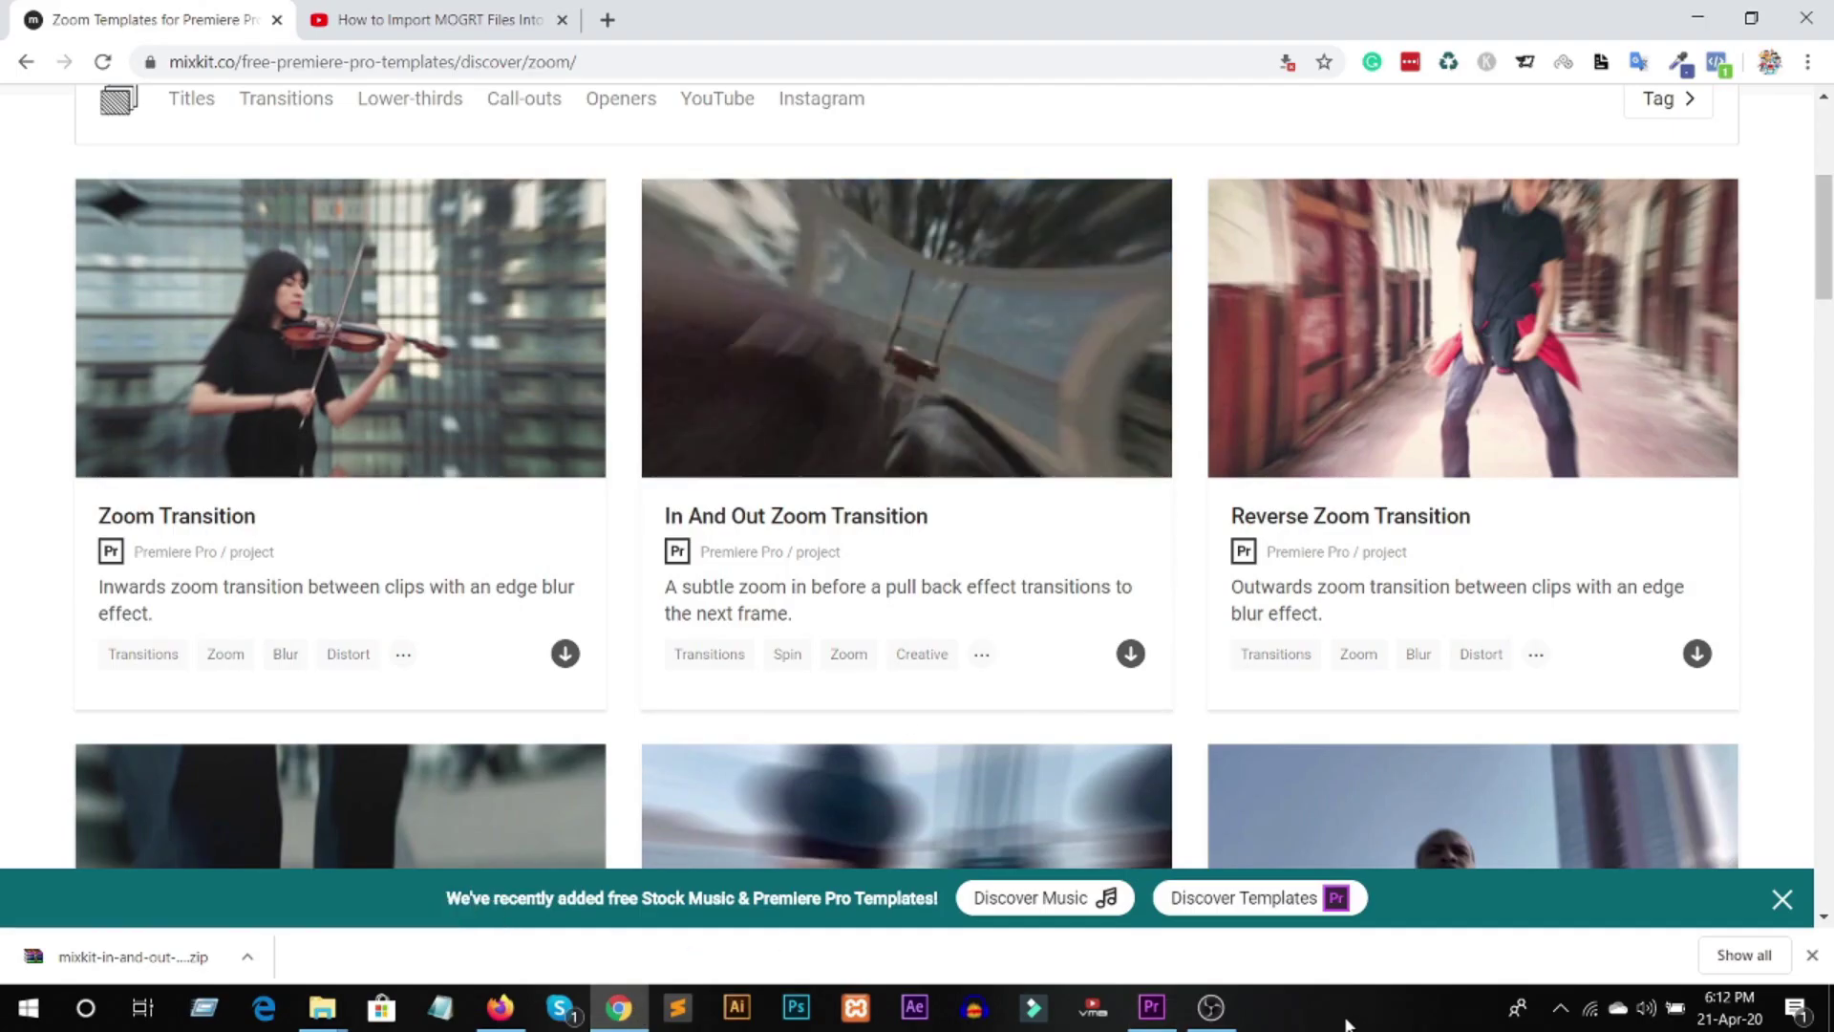
{"action": "left_click", "coordinate": [1174, 1009]}
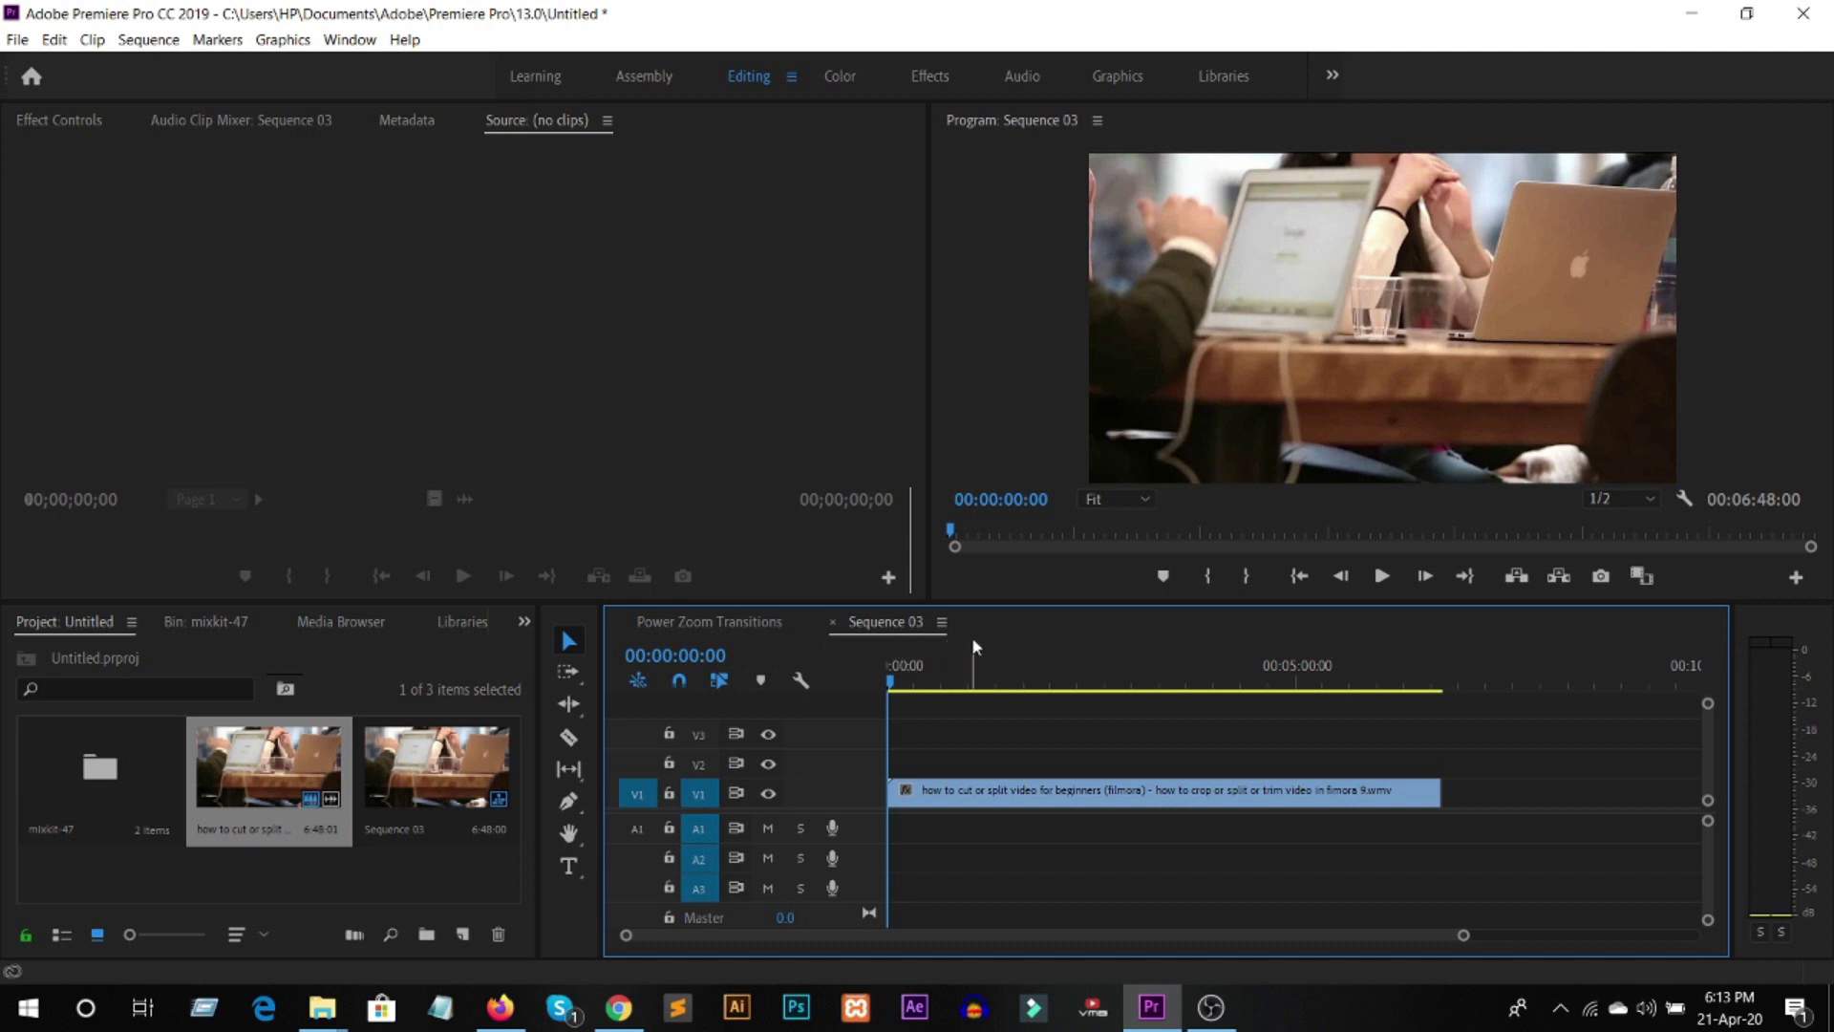
Step: In the Power Zoom Transitions sequence, select the Flip, Lens and Power Zoom layers on V2–V4
{"action": "left_click", "coordinate": [739, 623]}
{"action": "left_click_drag", "start_coordinate": [982, 723], "coordinate": [1294, 802]}
{"action": "left_click", "coordinate": [979, 717]}
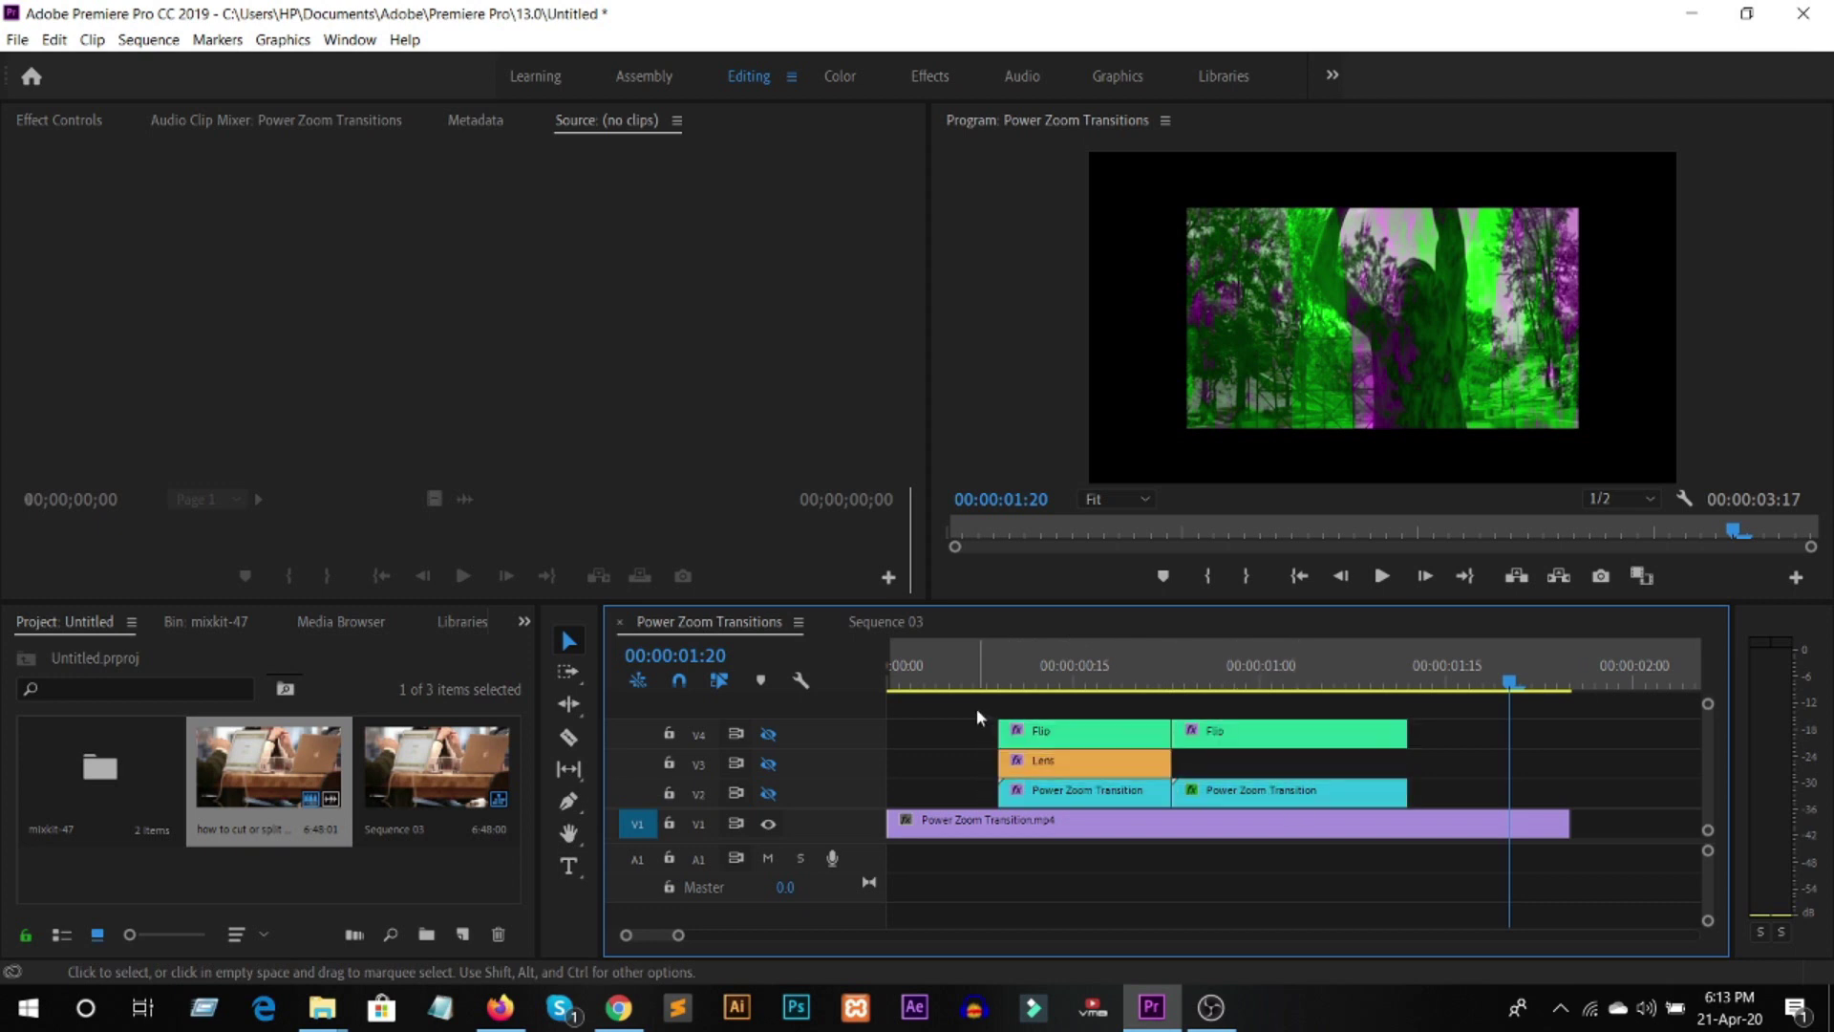
{"action": "left_click_drag", "start_coordinate": [976, 709], "coordinate": [1330, 800]}
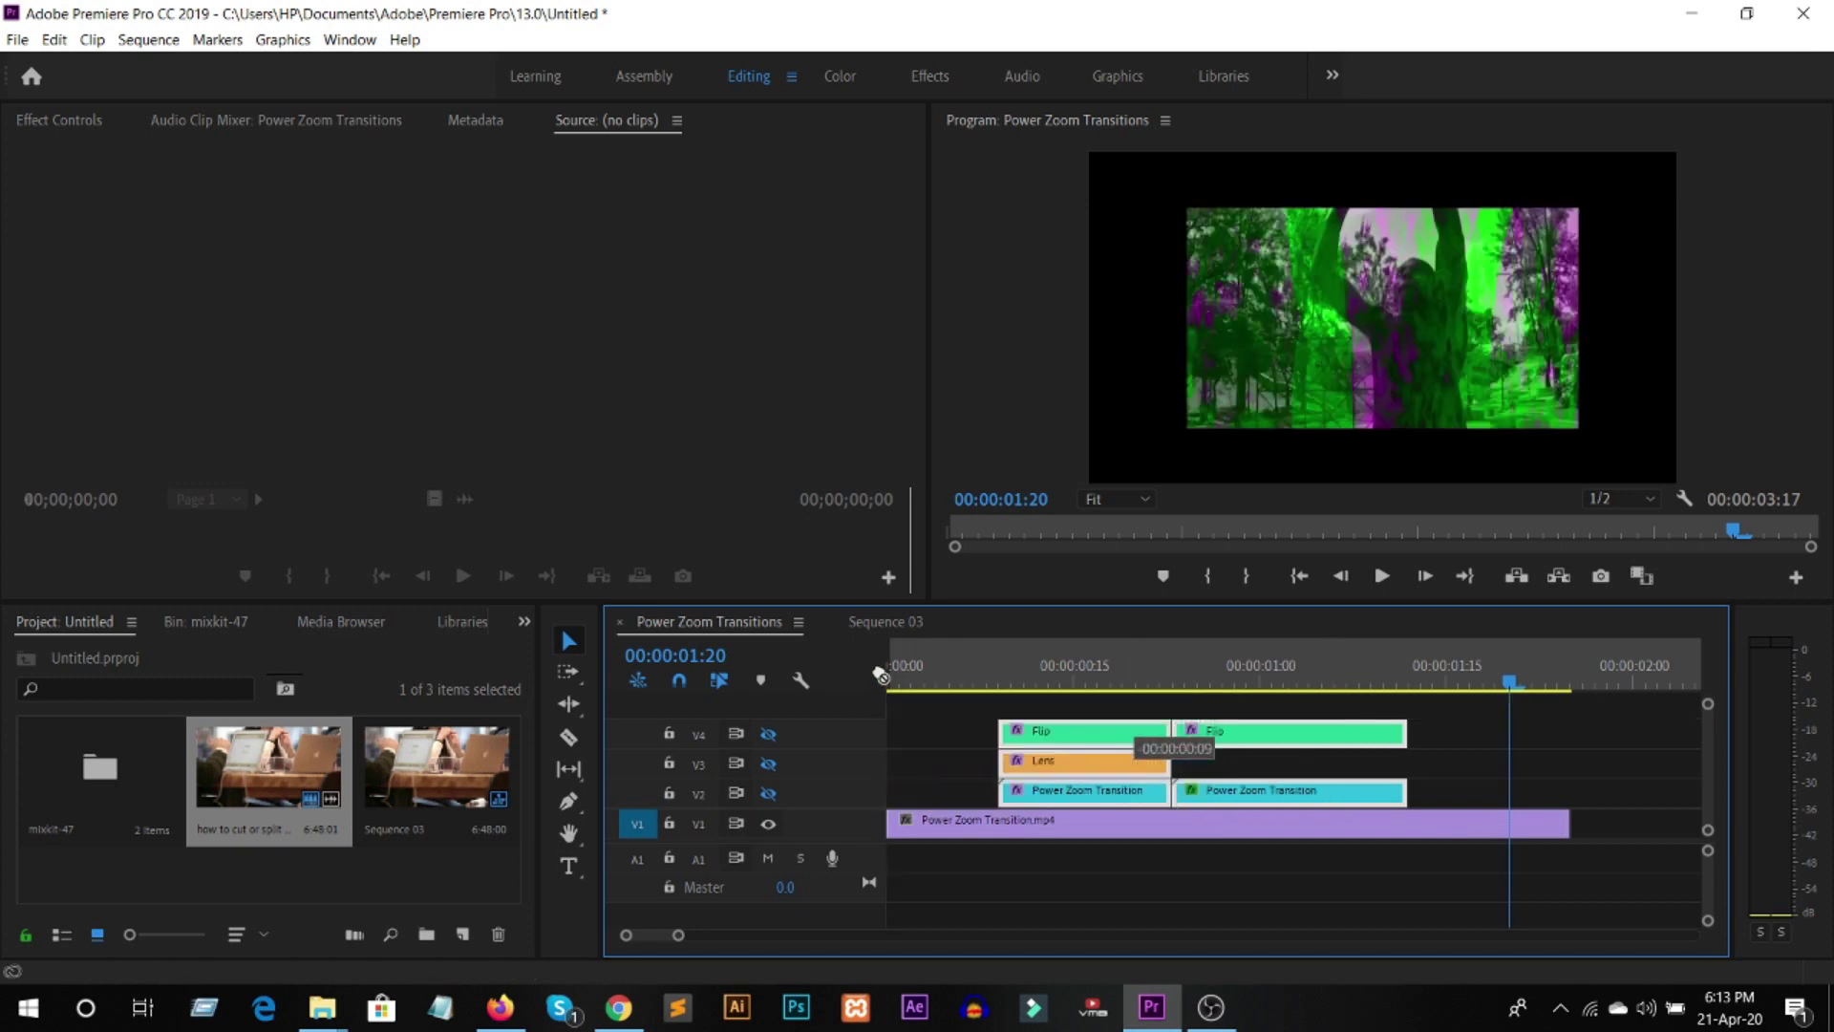
Step: Drop the three transition layers into Sequence 03 above the tutorial clip and zoom in
{"action": "left_click", "coordinate": [889, 627]}
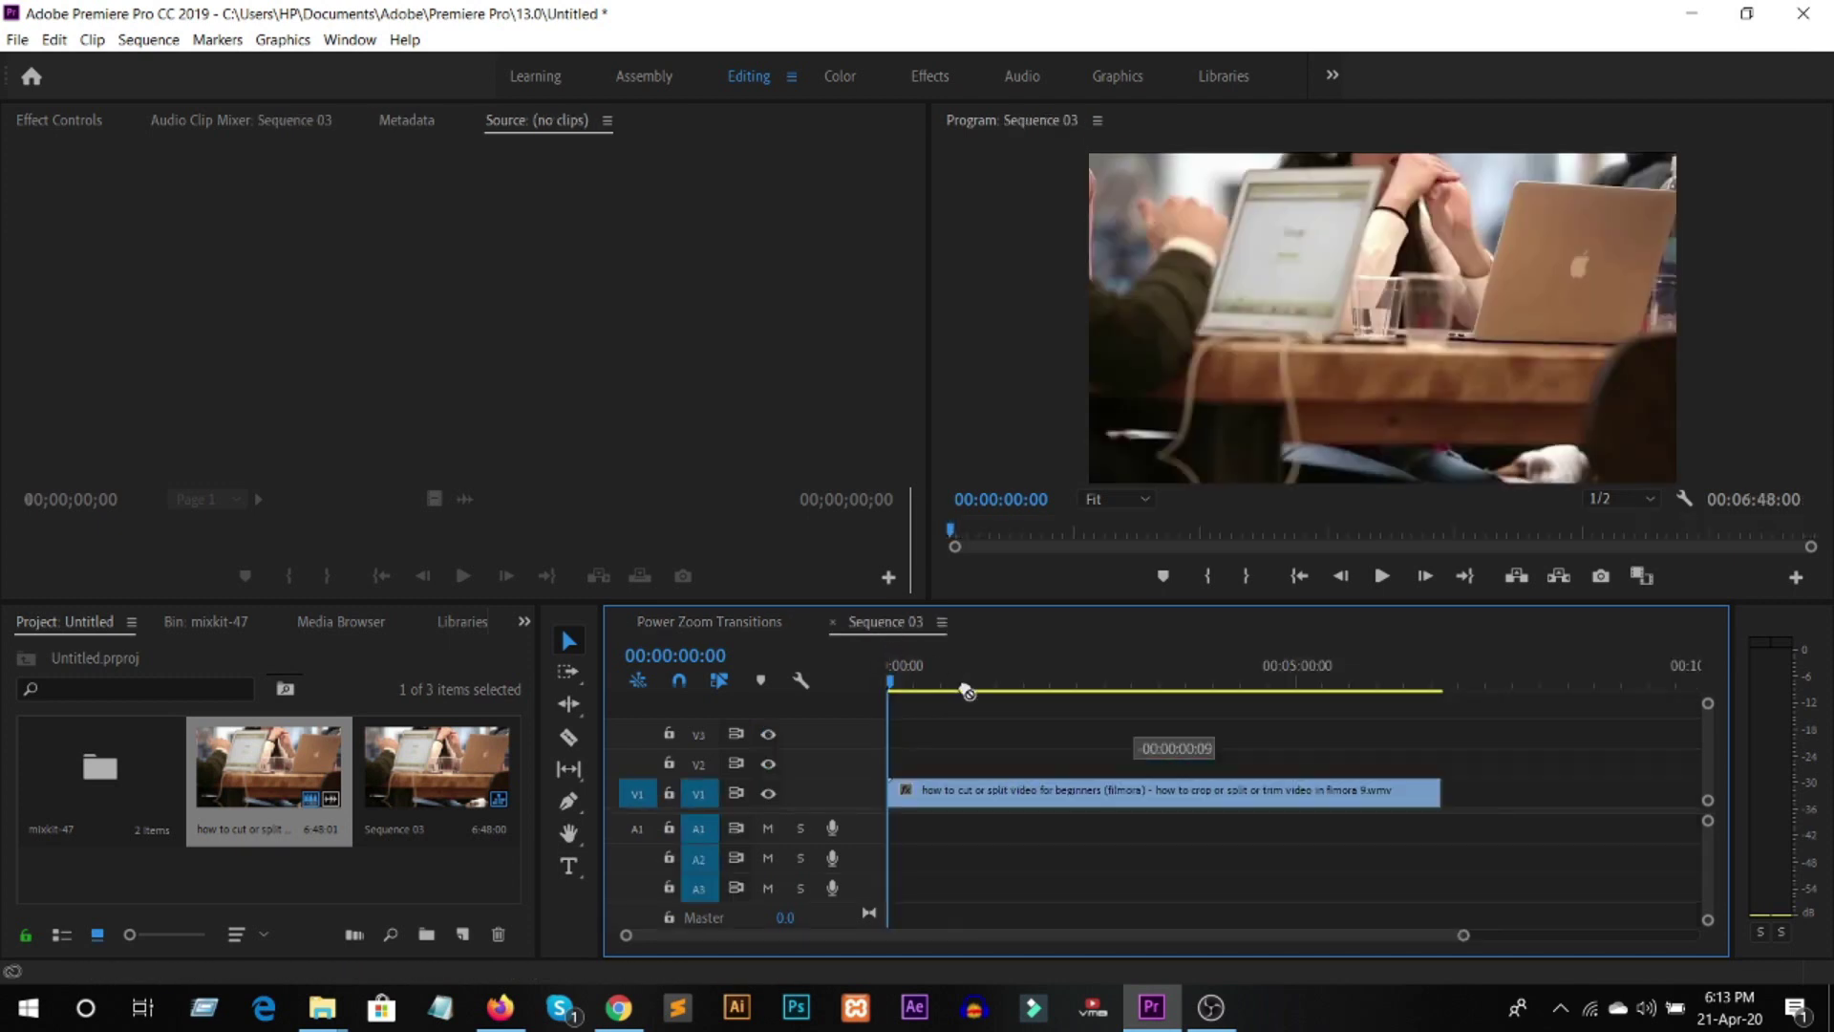
{"action": "left_click_drag", "start_coordinate": [967, 692], "coordinate": [1048, 715]}
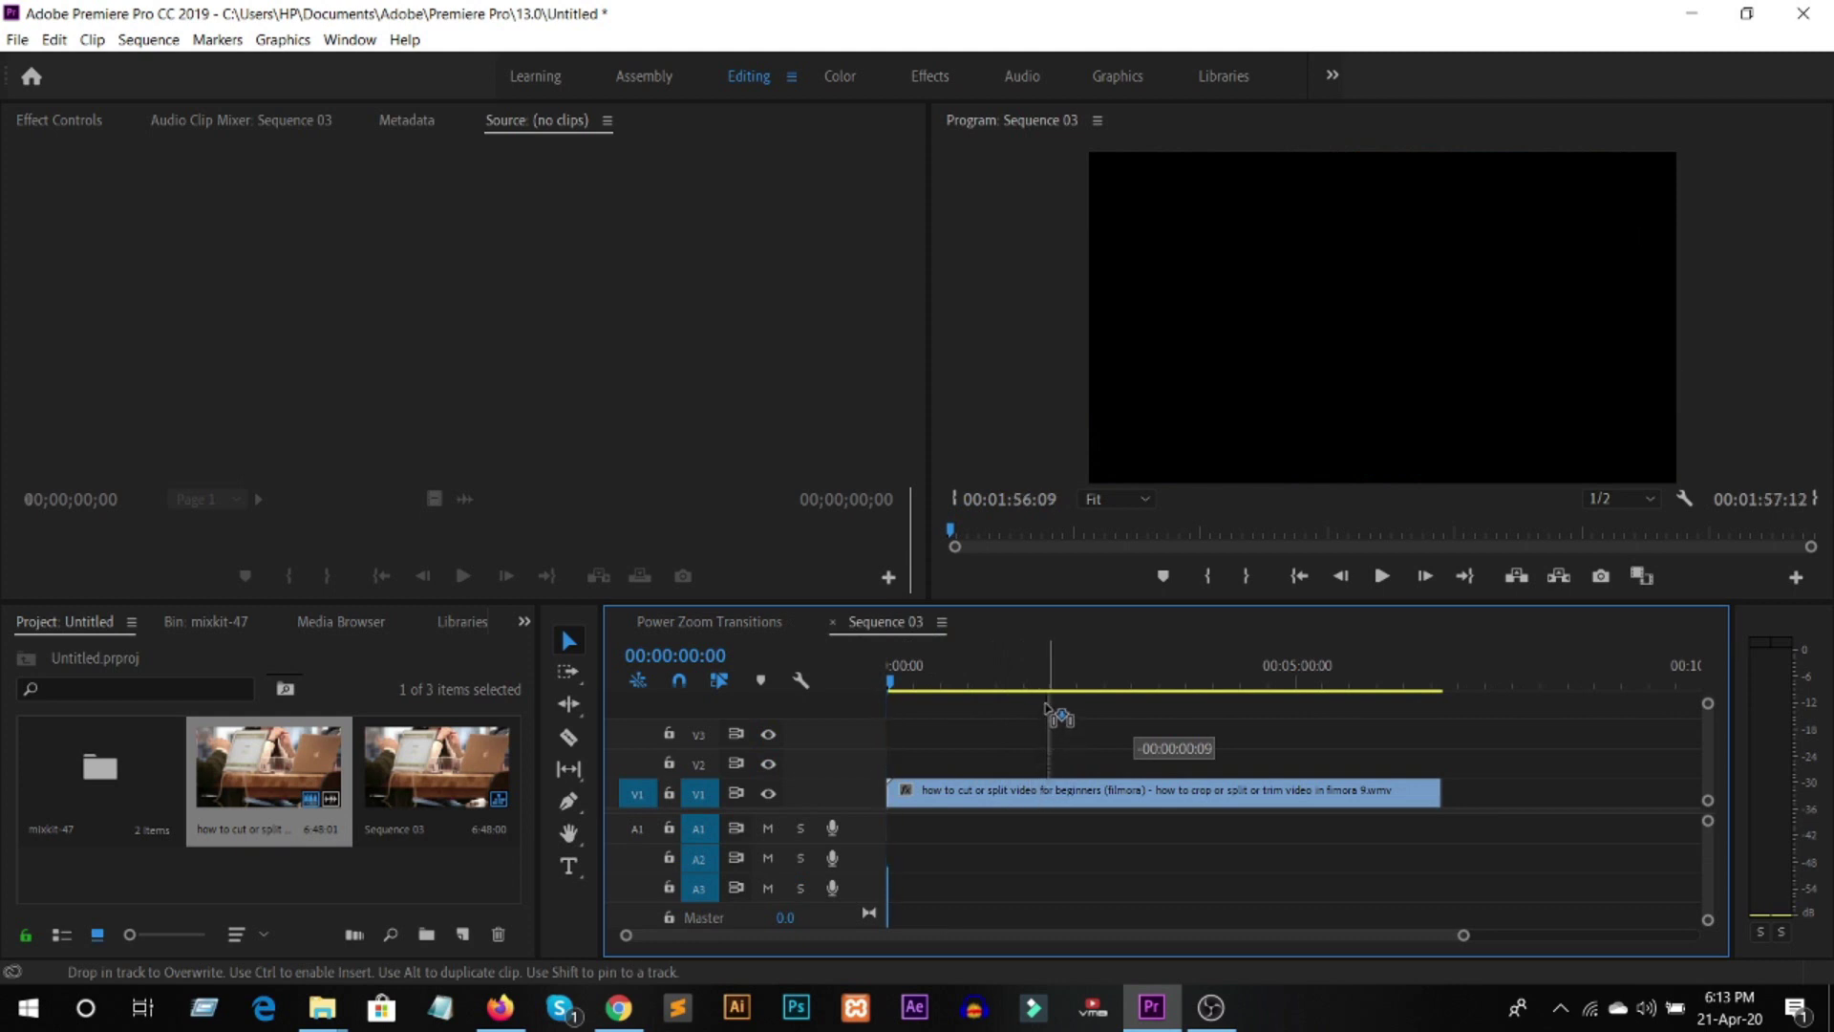
{"action": "left_click_drag", "start_coordinate": [1048, 715], "coordinate": [1051, 717]}
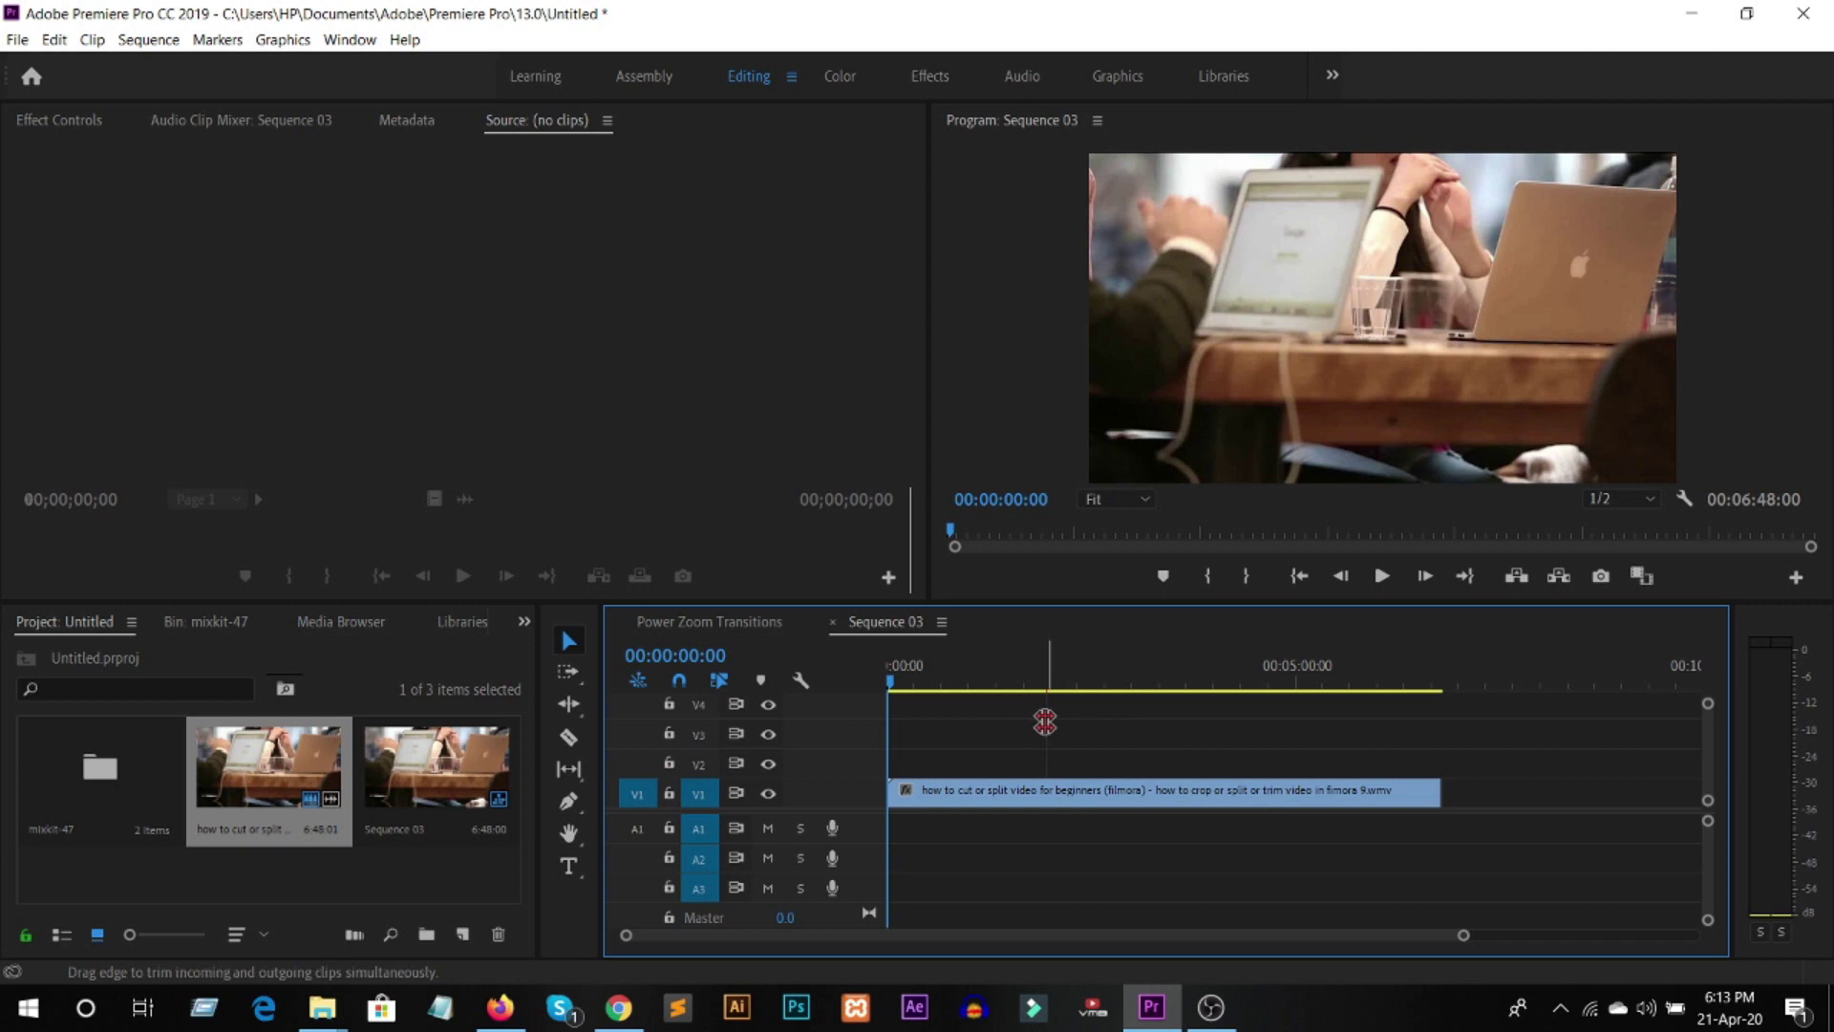
{"action": "key", "text": "="}
{"action": "key", "text": "="}
{"action": "key", "text": "="}
{"action": "key", "text": "="}
{"action": "key", "text": "="}
{"action": "key", "text": "="}
{"action": "key", "text": "="}
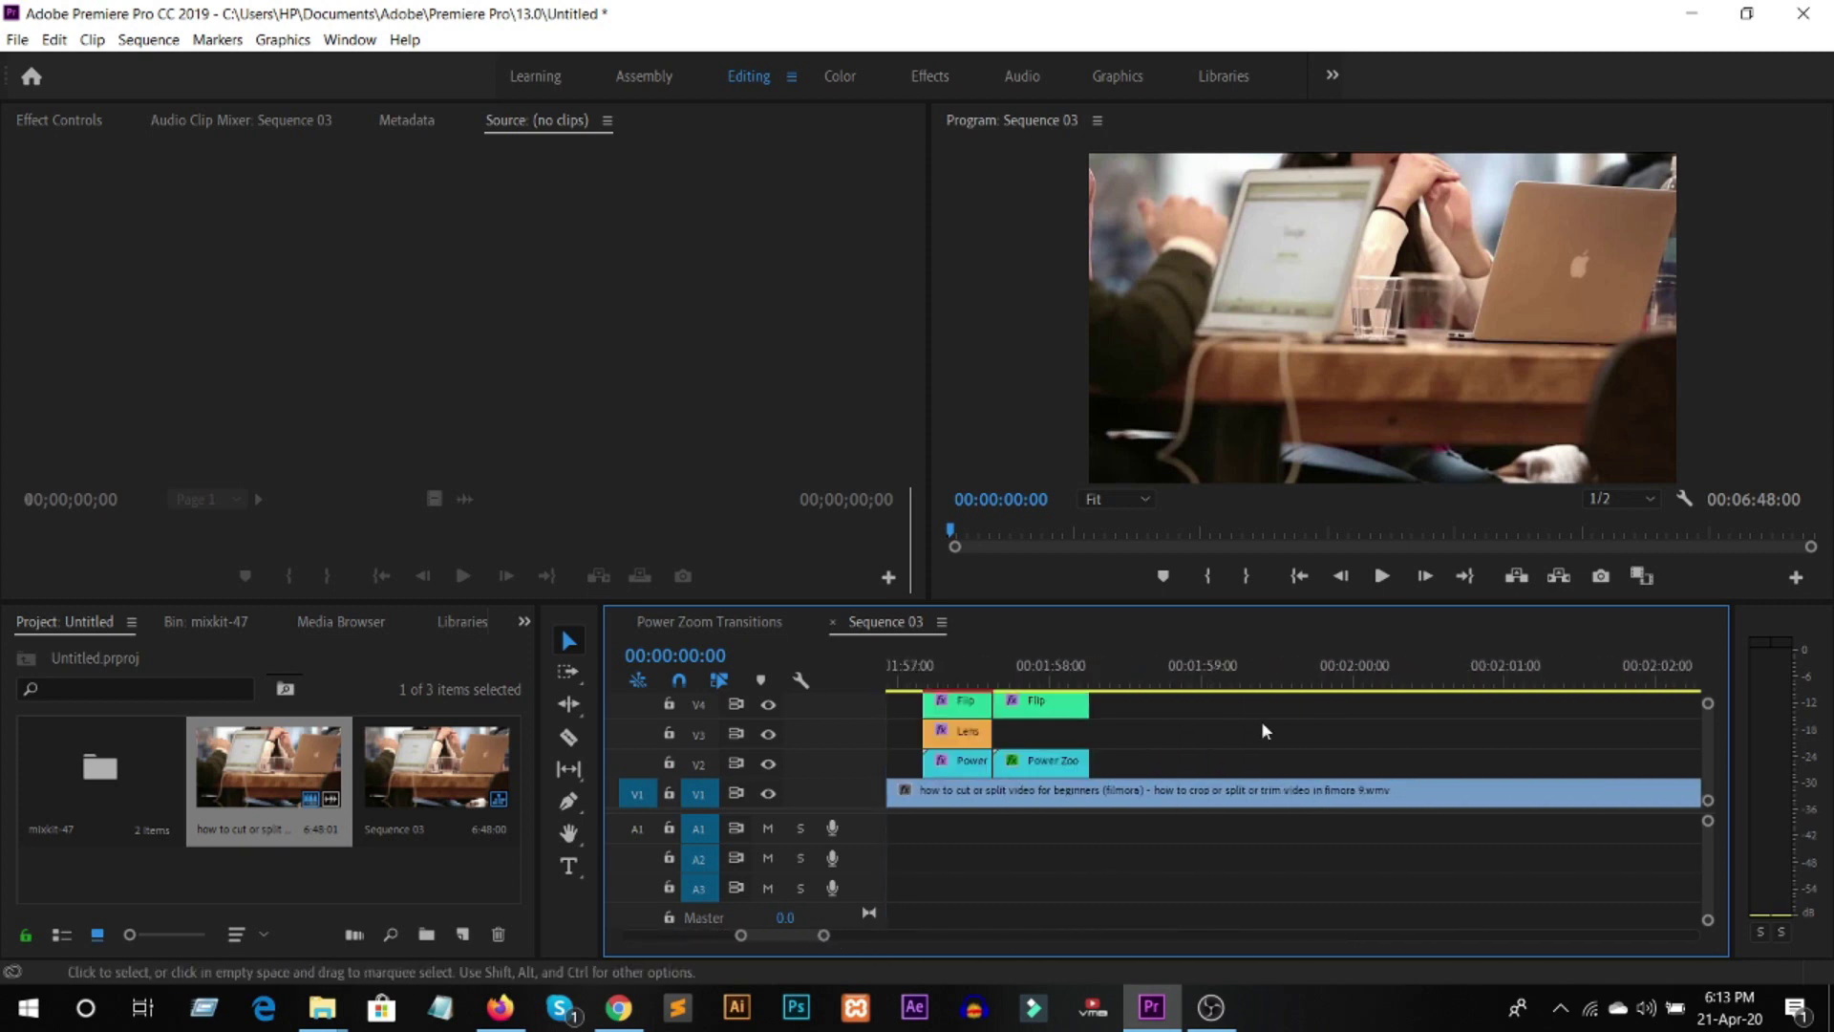
Step: Place the playhead just before the new transition layers and scrub through the zoom effect
{"action": "left_click_drag", "start_coordinate": [745, 934], "coordinate": [774, 938]}
{"action": "scroll", "coordinate": [977, 873], "scroll_direction": "up", "scroll_amount": 1}
{"action": "scroll", "coordinate": [994, 857], "scroll_direction": "up", "scroll_amount": 4}
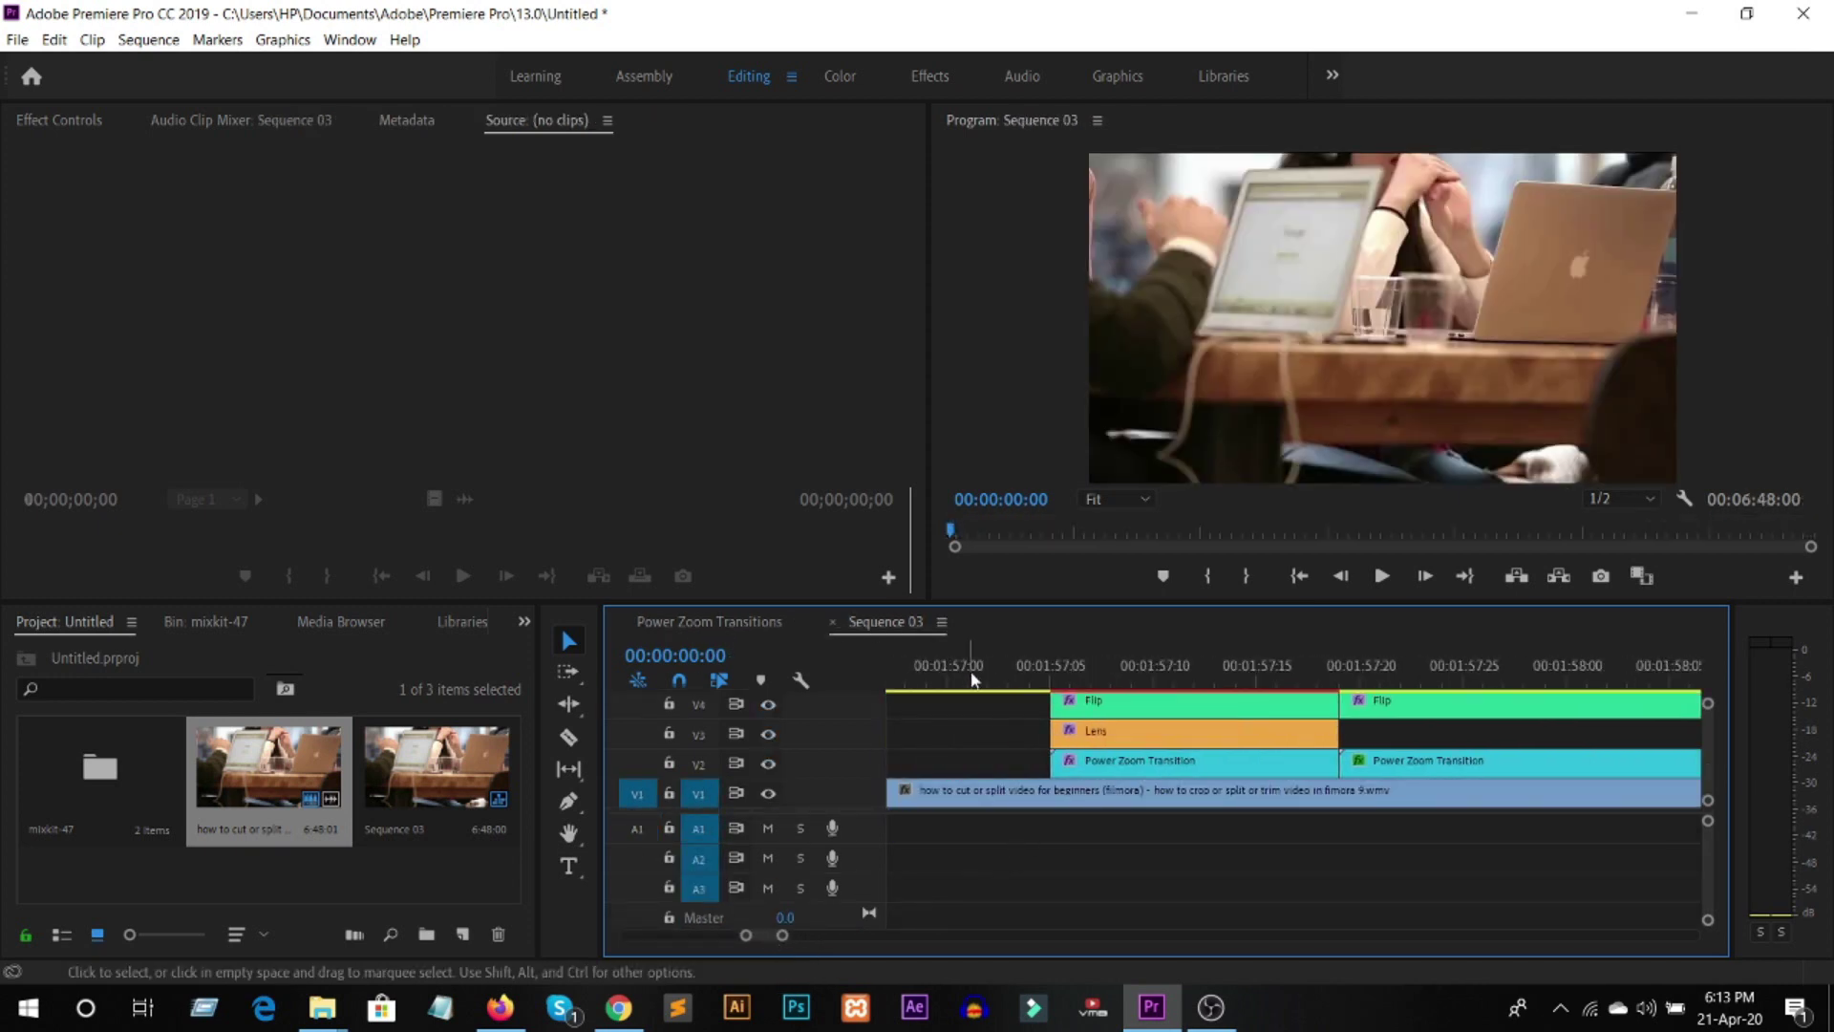
{"action": "left_click", "coordinate": [1008, 671]}
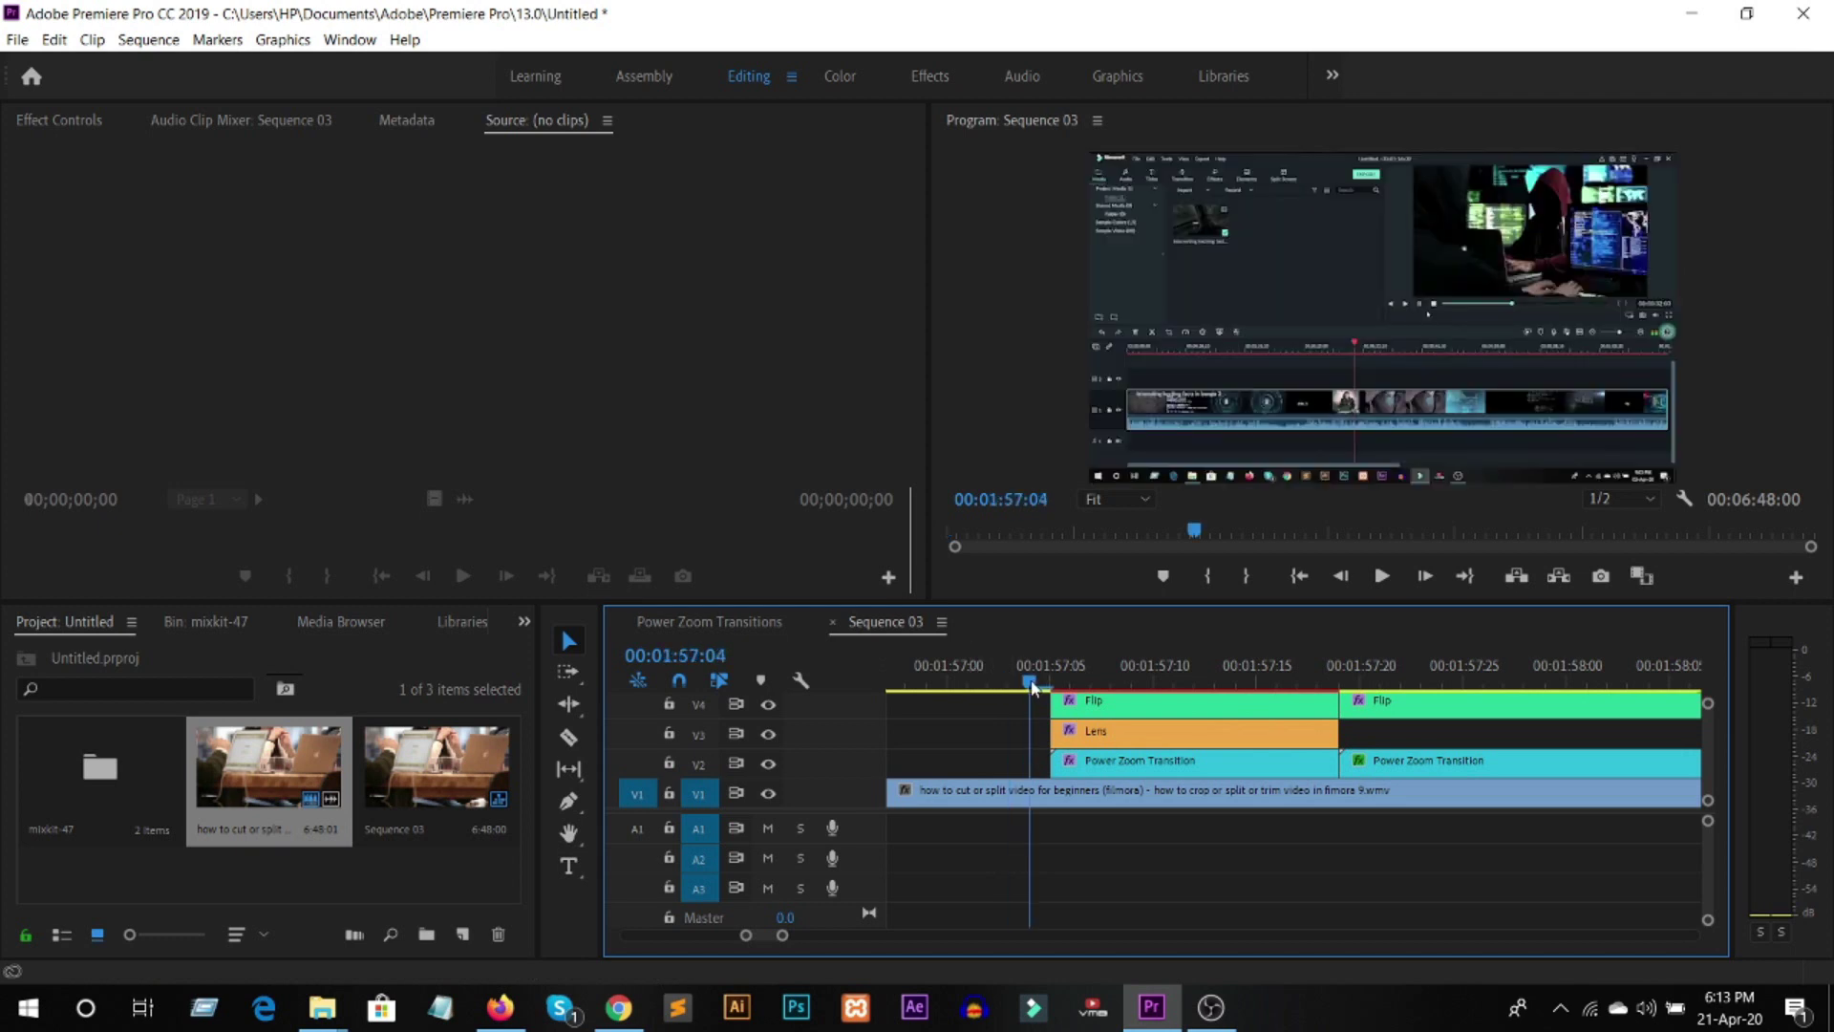
{"action": "left_click_drag", "start_coordinate": [1032, 686], "coordinate": [1023, 688]}
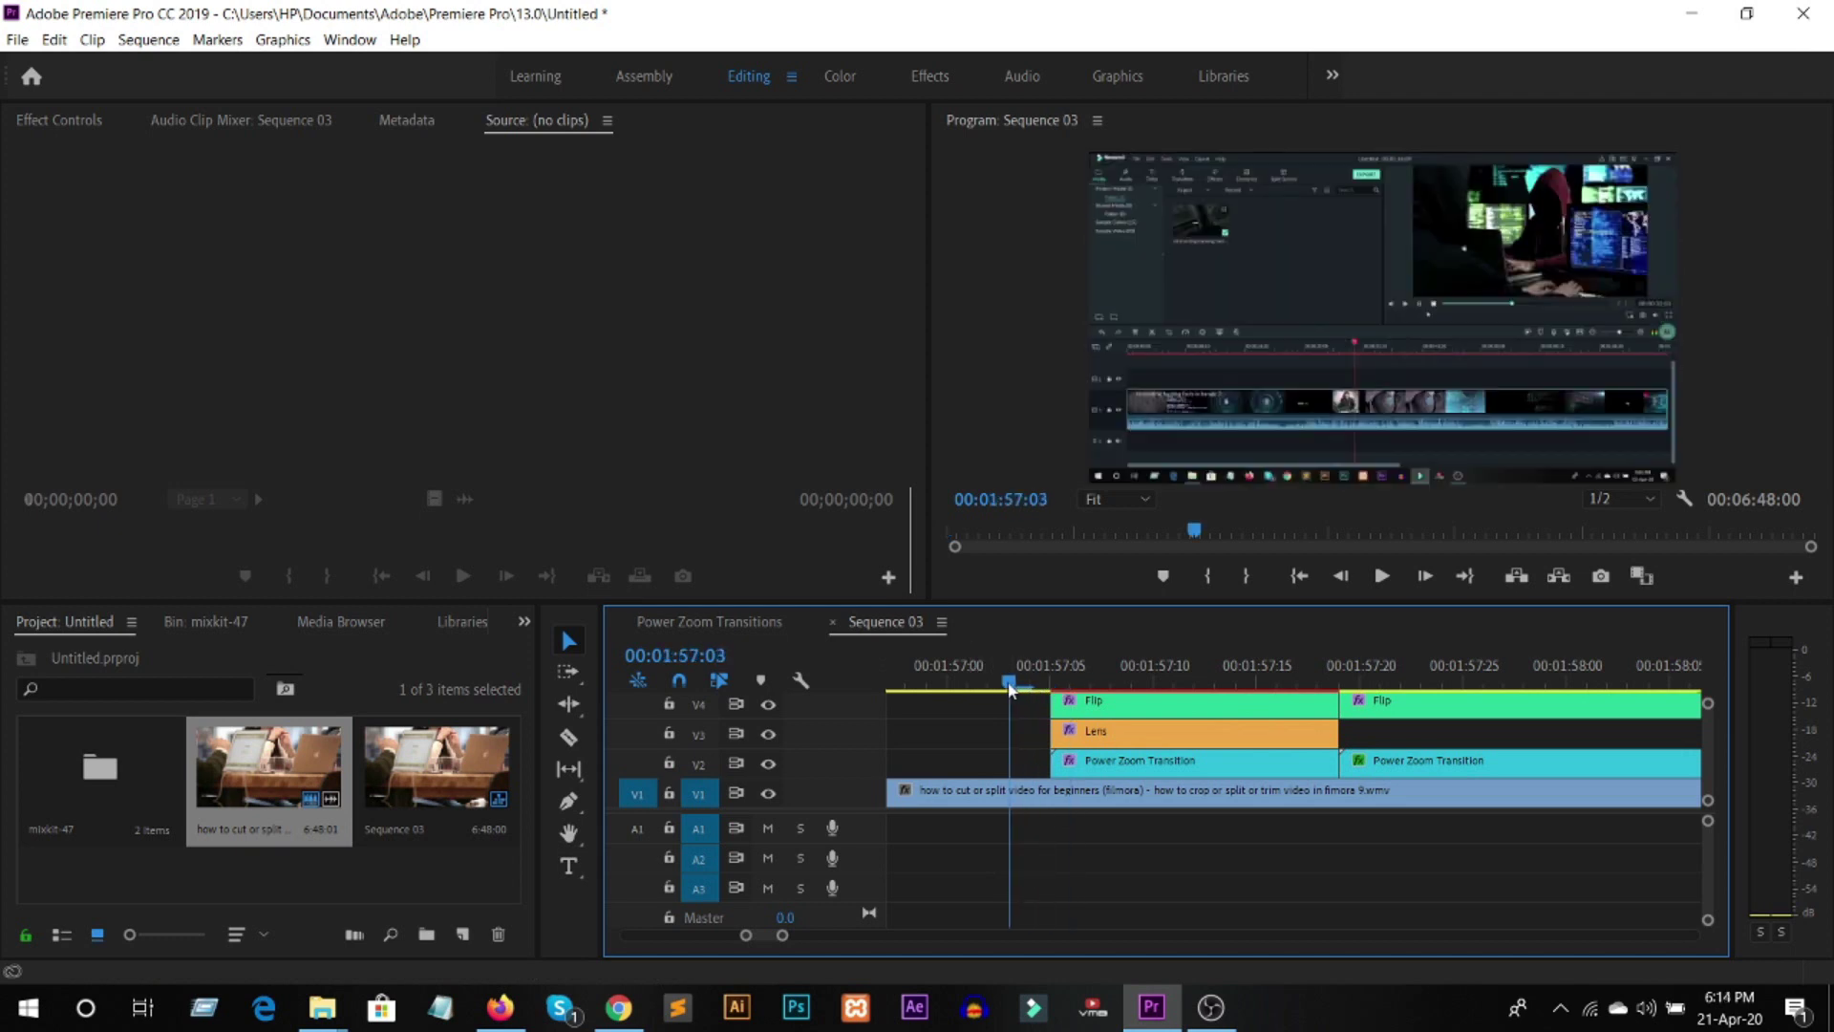
{"action": "scroll", "coordinate": [1252, 708], "scroll_direction": "up", "scroll_amount": 3}
{"action": "scroll", "coordinate": [1251, 708], "scroll_direction": "down", "scroll_amount": 2}
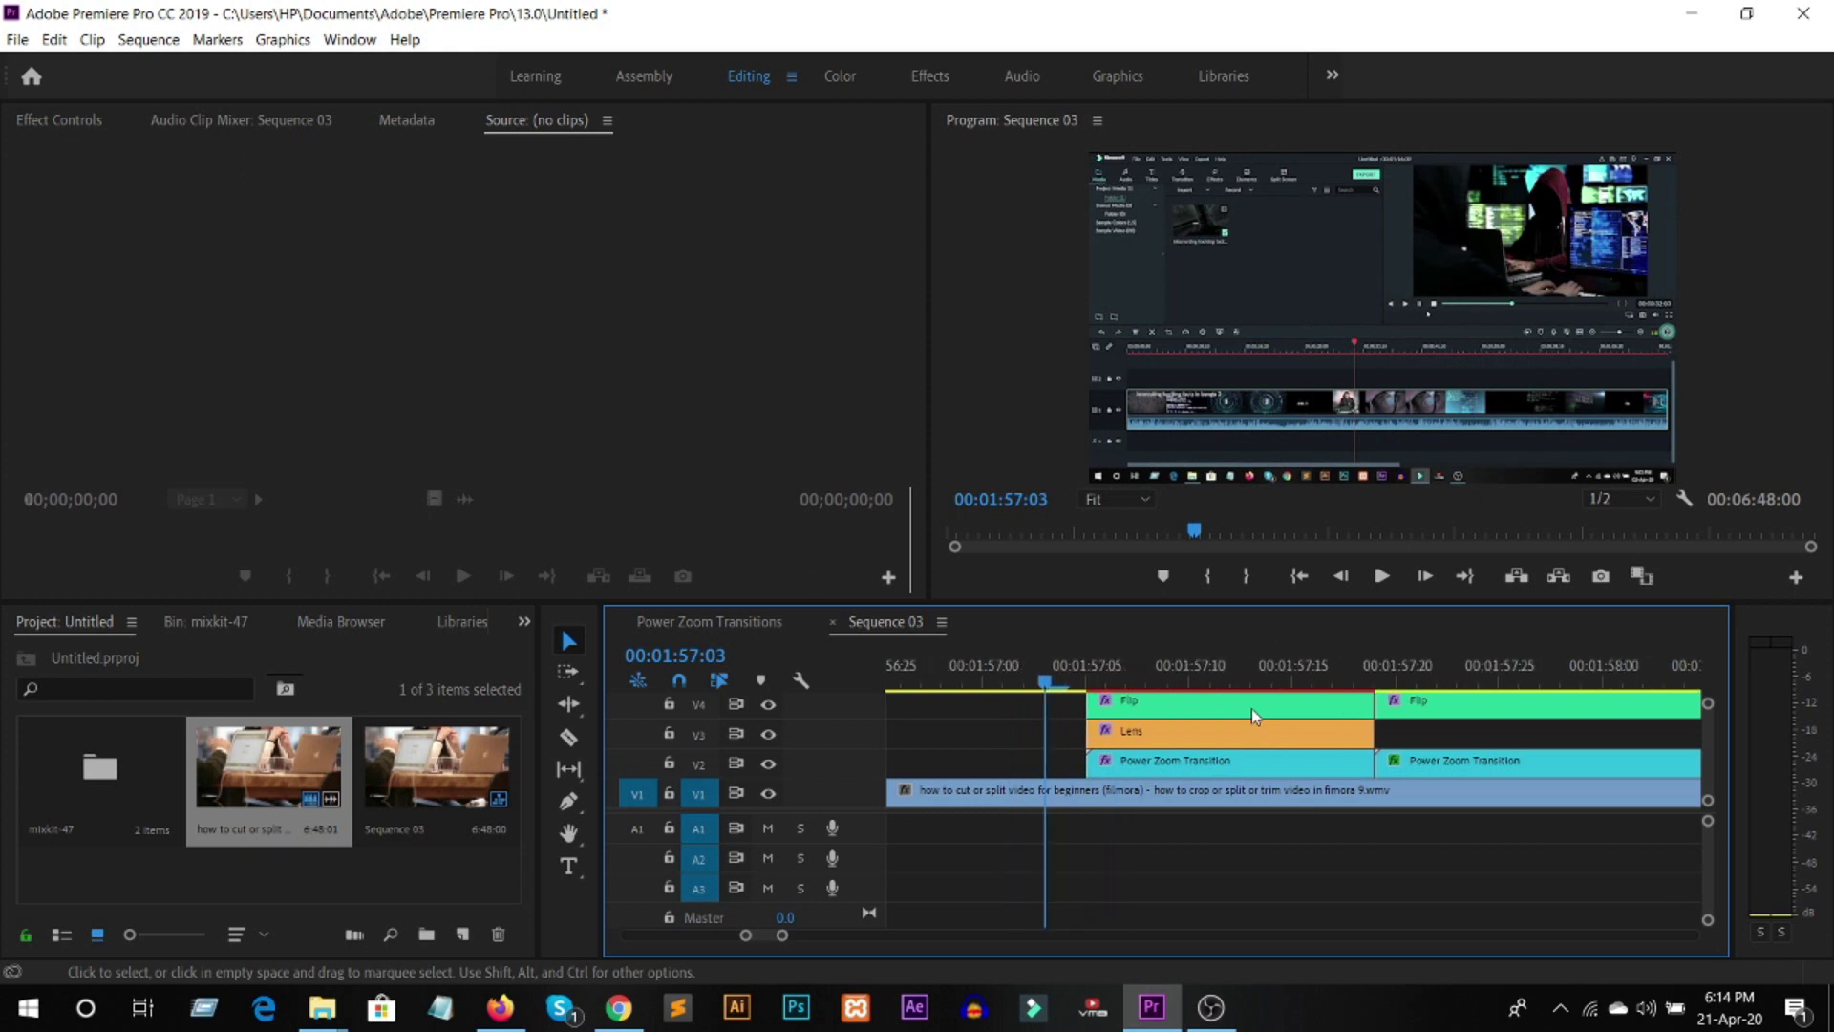
Step: Play the transition in the Program monitor, park the playhead at 00:01:58:20, and zoom the timeline out
{"action": "left_click", "coordinate": [1383, 576]}
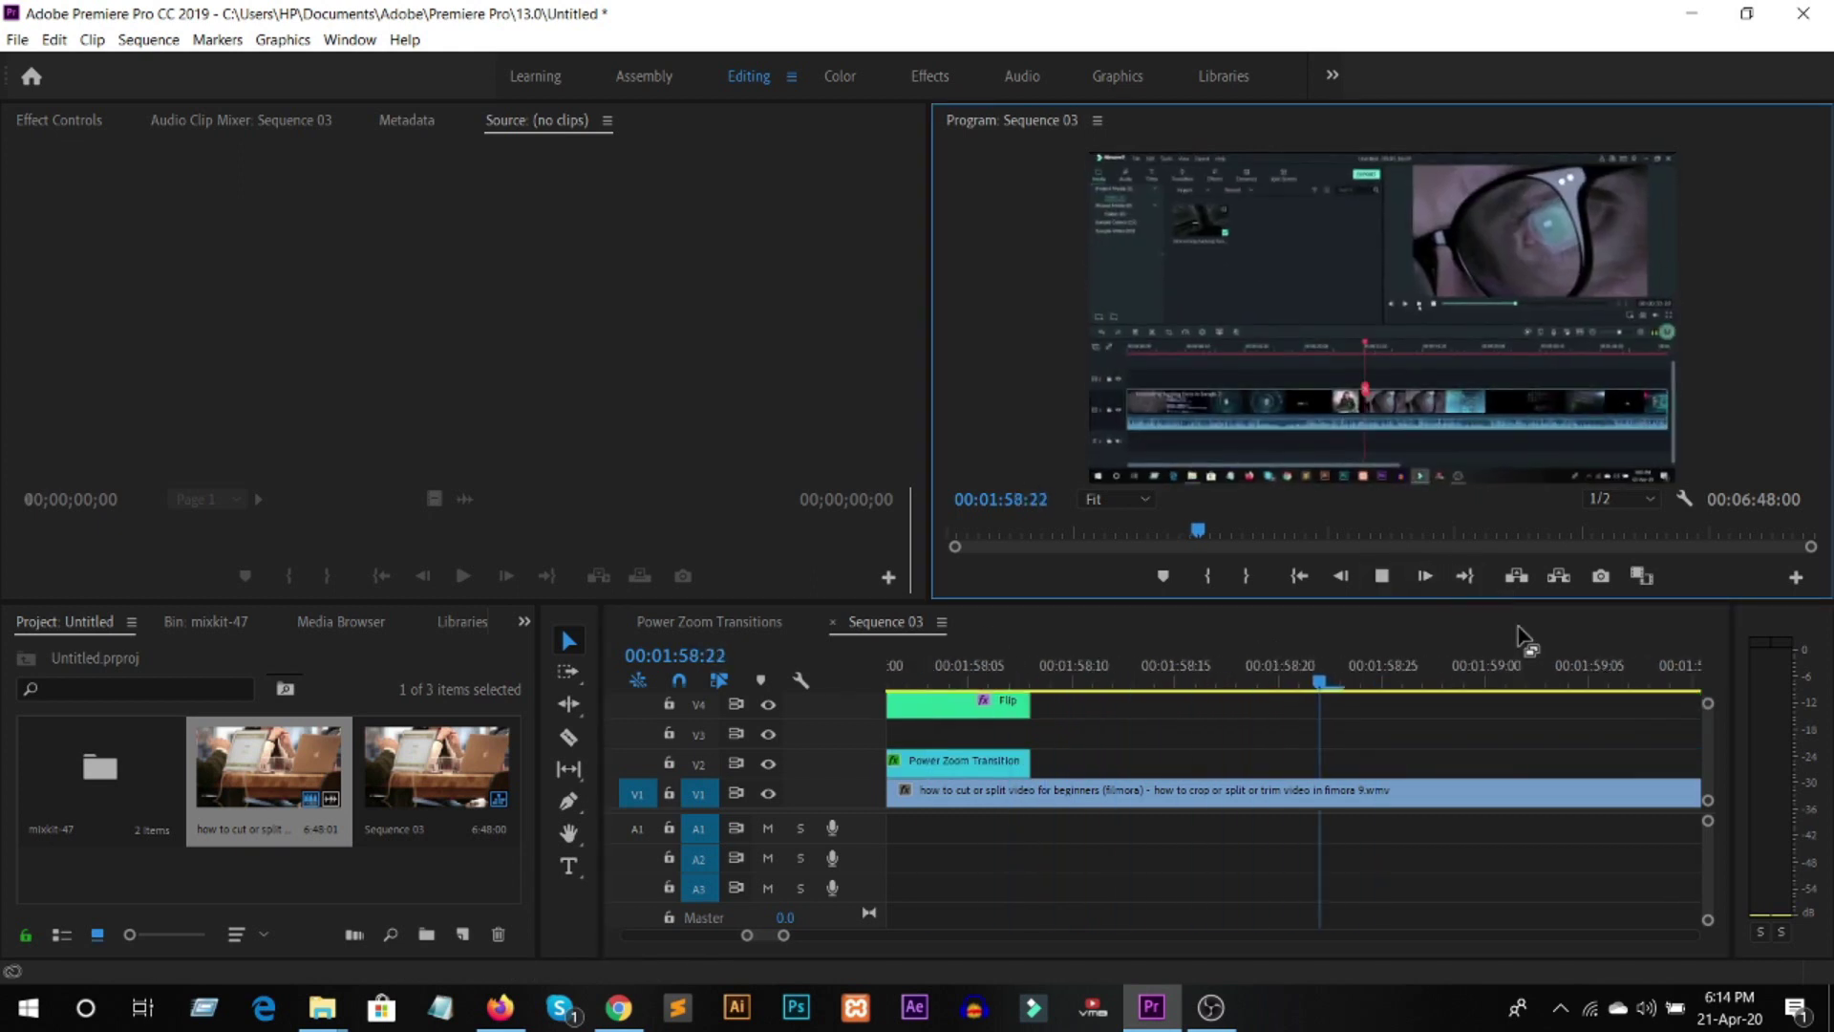
{"action": "left_click", "coordinate": [1382, 578]}
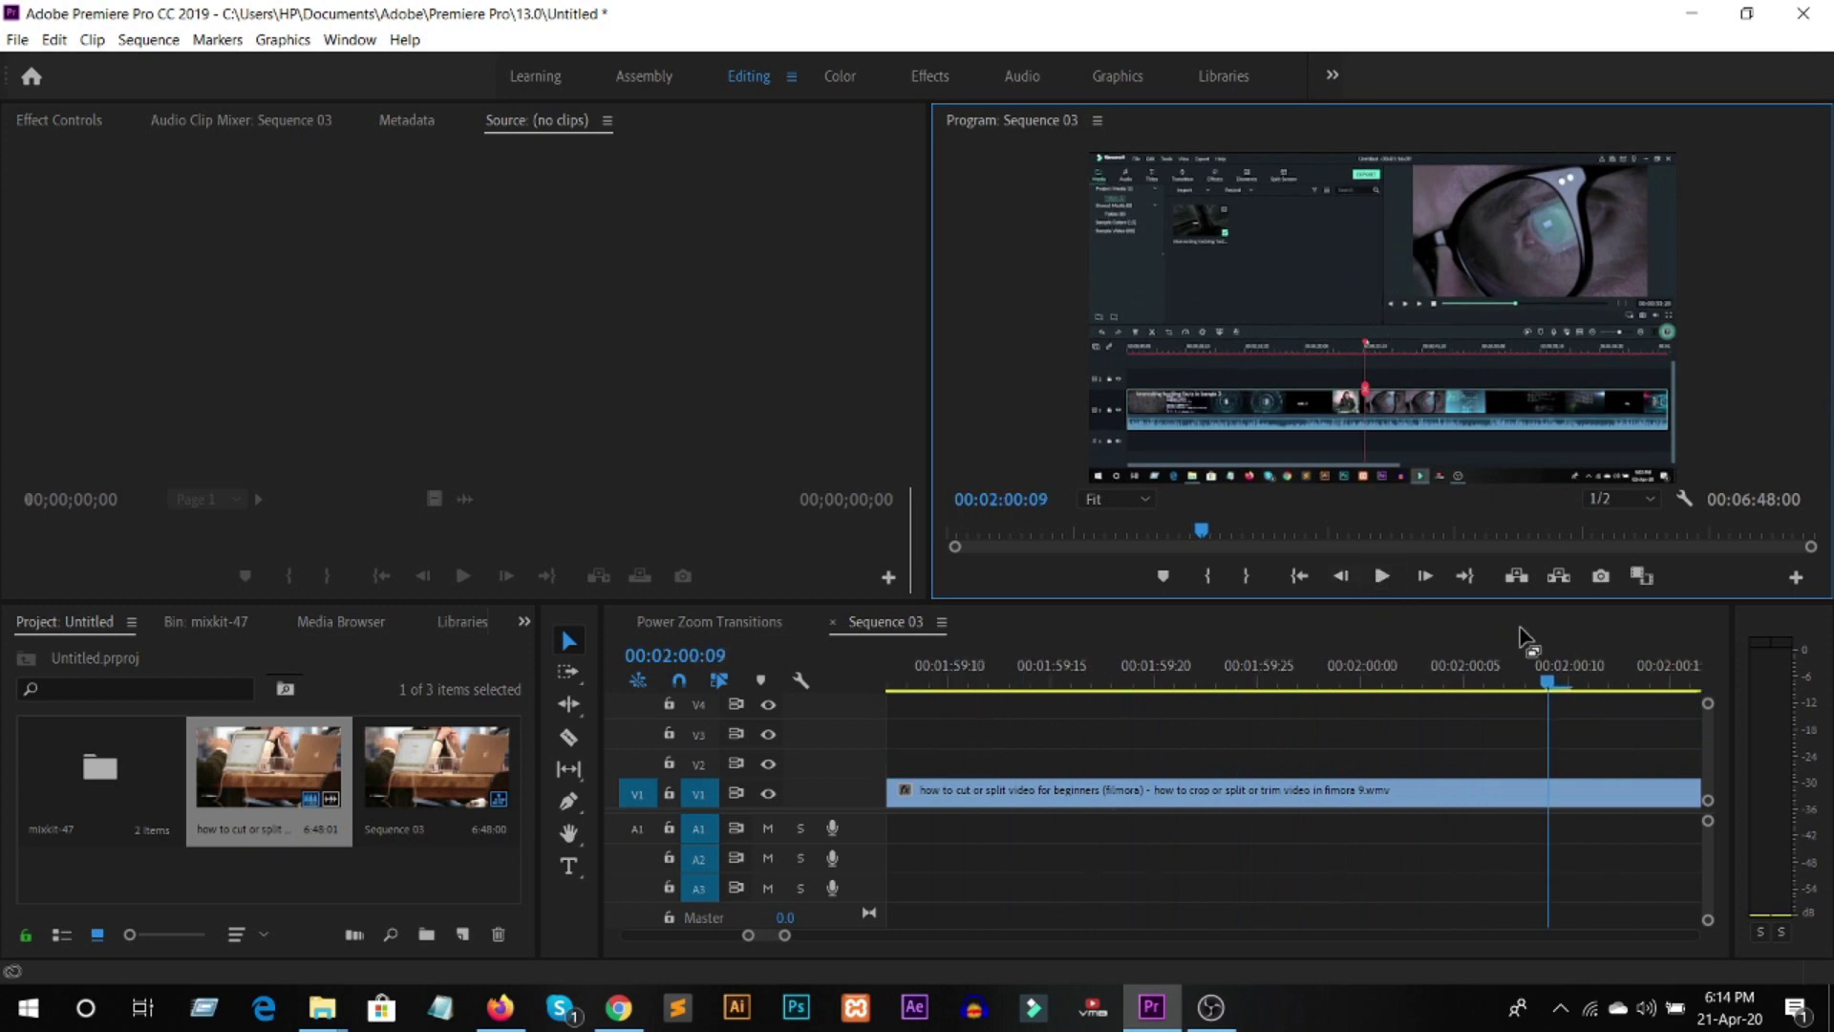
{"action": "left_click", "coordinate": [1548, 686]}
{"action": "key", "text": "j"}
{"action": "key", "text": "k"}
{"action": "scroll", "coordinate": [1084, 724], "scroll_direction": "right", "scroll_amount": 1}
{"action": "scroll", "coordinate": [1085, 724], "scroll_direction": "right", "scroll_amount": 1}
{"action": "scroll", "coordinate": [1085, 724], "scroll_direction": "right", "scroll_amount": 1}
{"action": "scroll", "coordinate": [1080, 726], "scroll_direction": "right", "scroll_amount": 1}
{"action": "key", "text": "minus"}
{"action": "key", "text": "minus"}
{"action": "key", "text": "minus"}
{"action": "key", "text": "minus"}
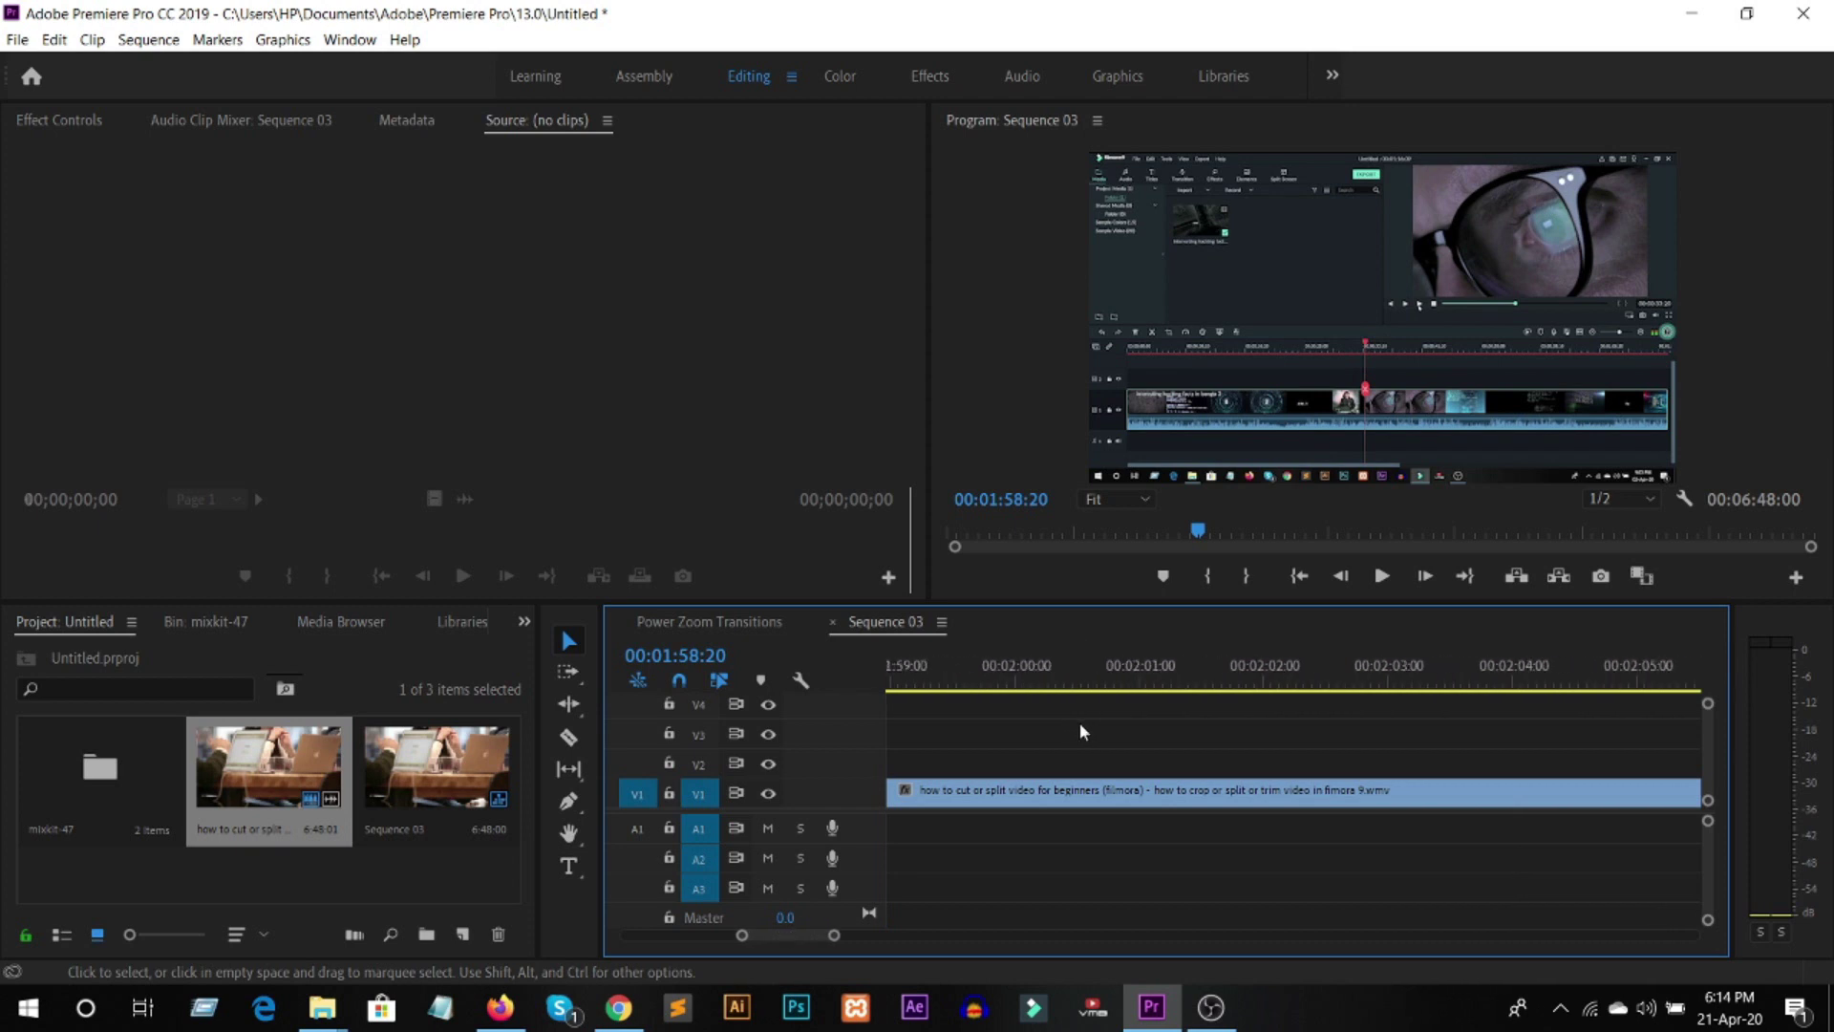
{"action": "key", "text": "minus"}
{"action": "key", "text": "minus"}
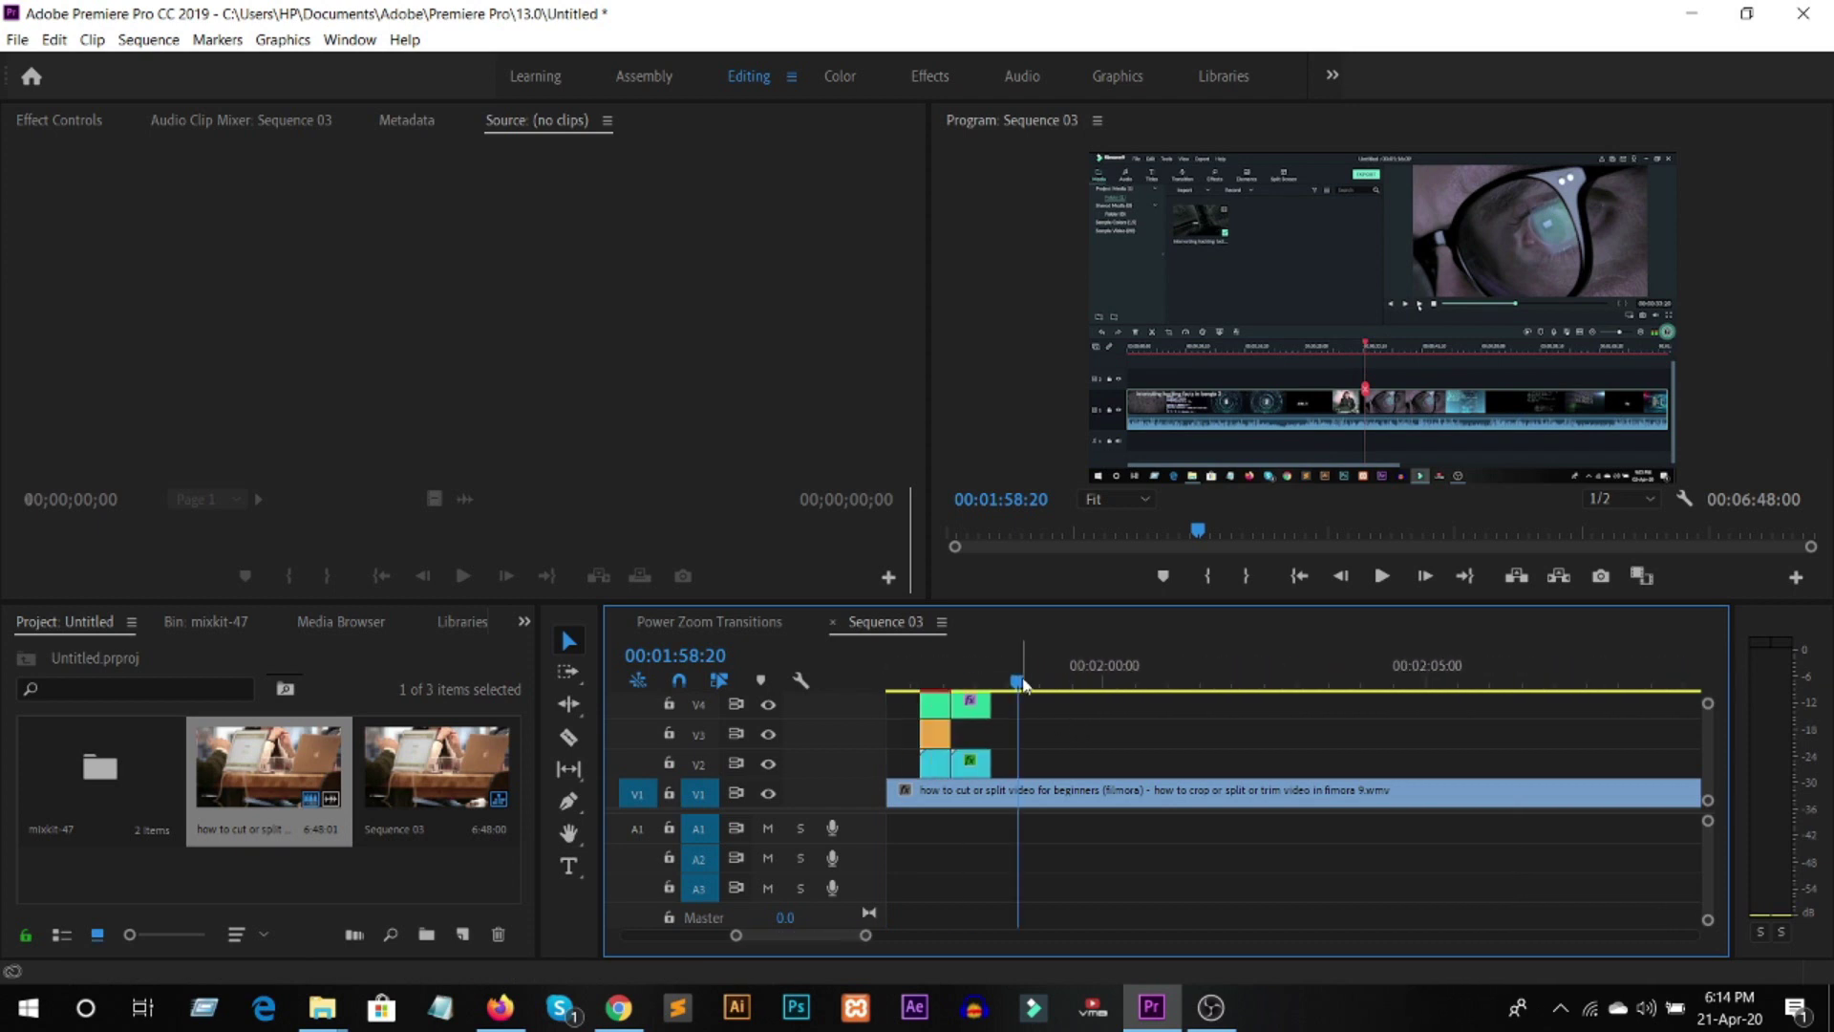
{"action": "left_click_drag", "start_coordinate": [1019, 682], "coordinate": [911, 671]}
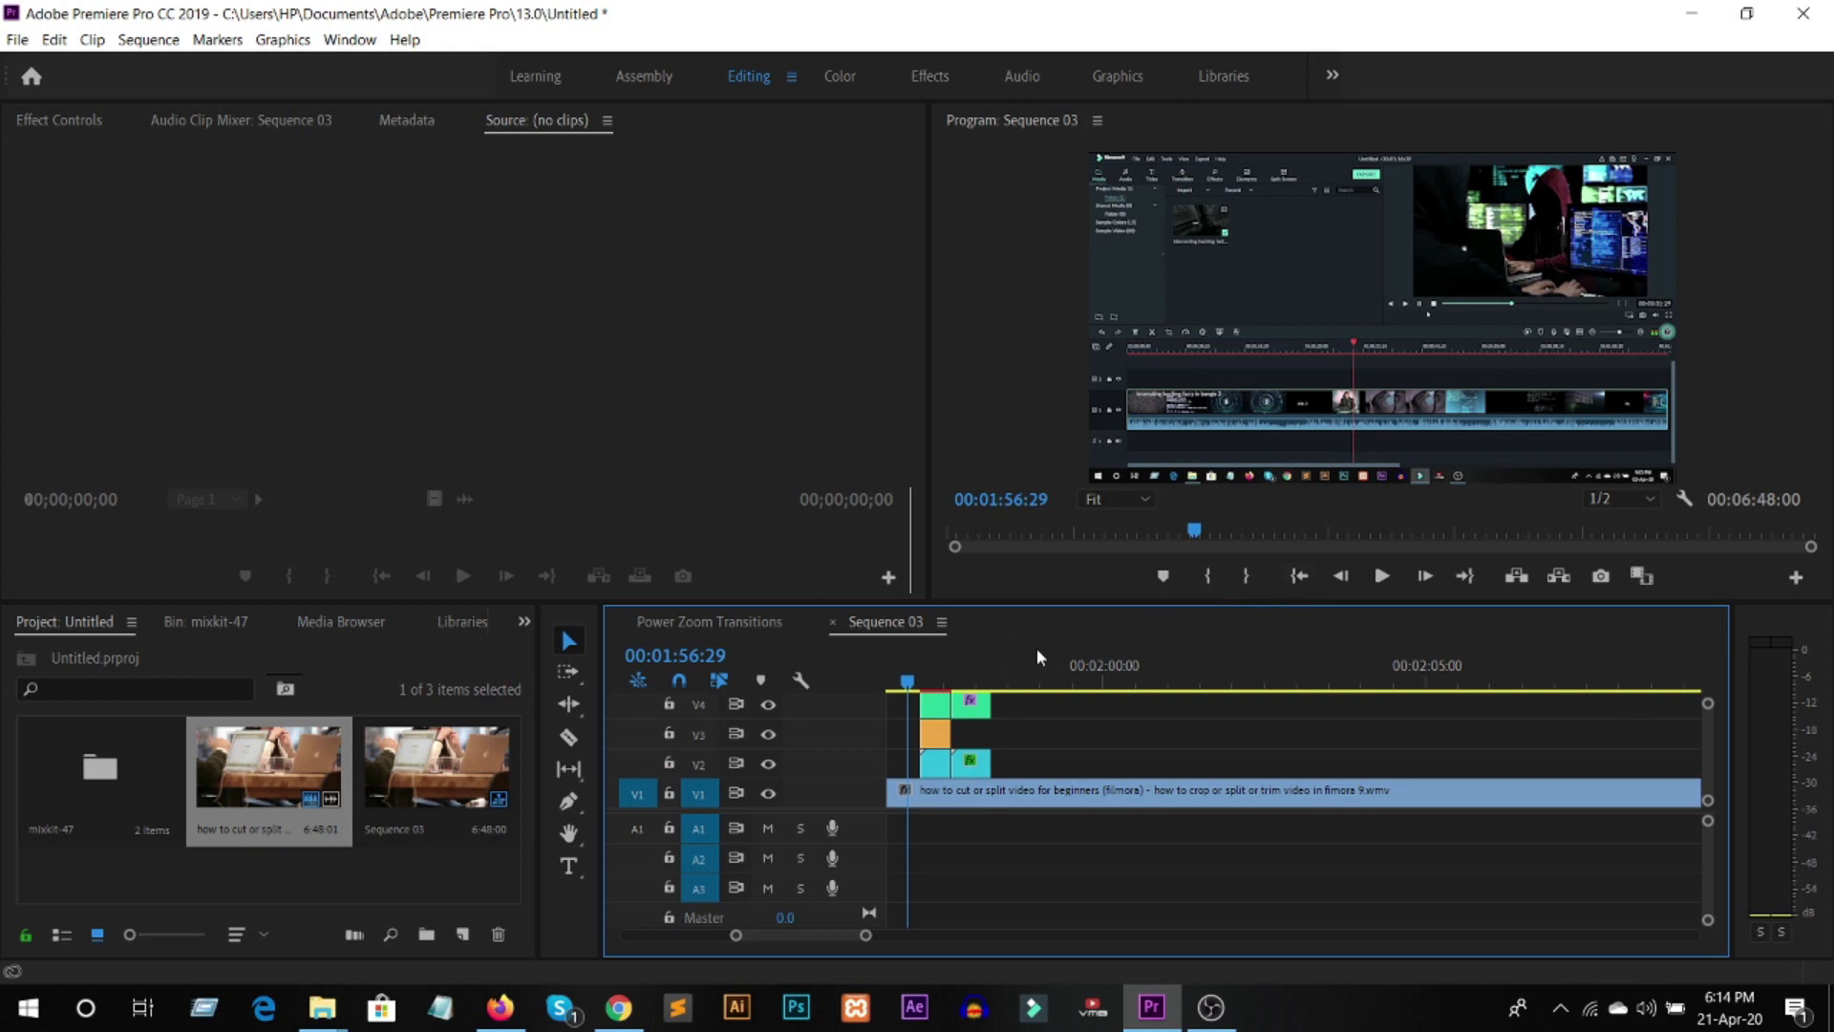
{"action": "left_click", "coordinate": [1382, 576]}
{"action": "left_click", "coordinate": [1382, 576]}
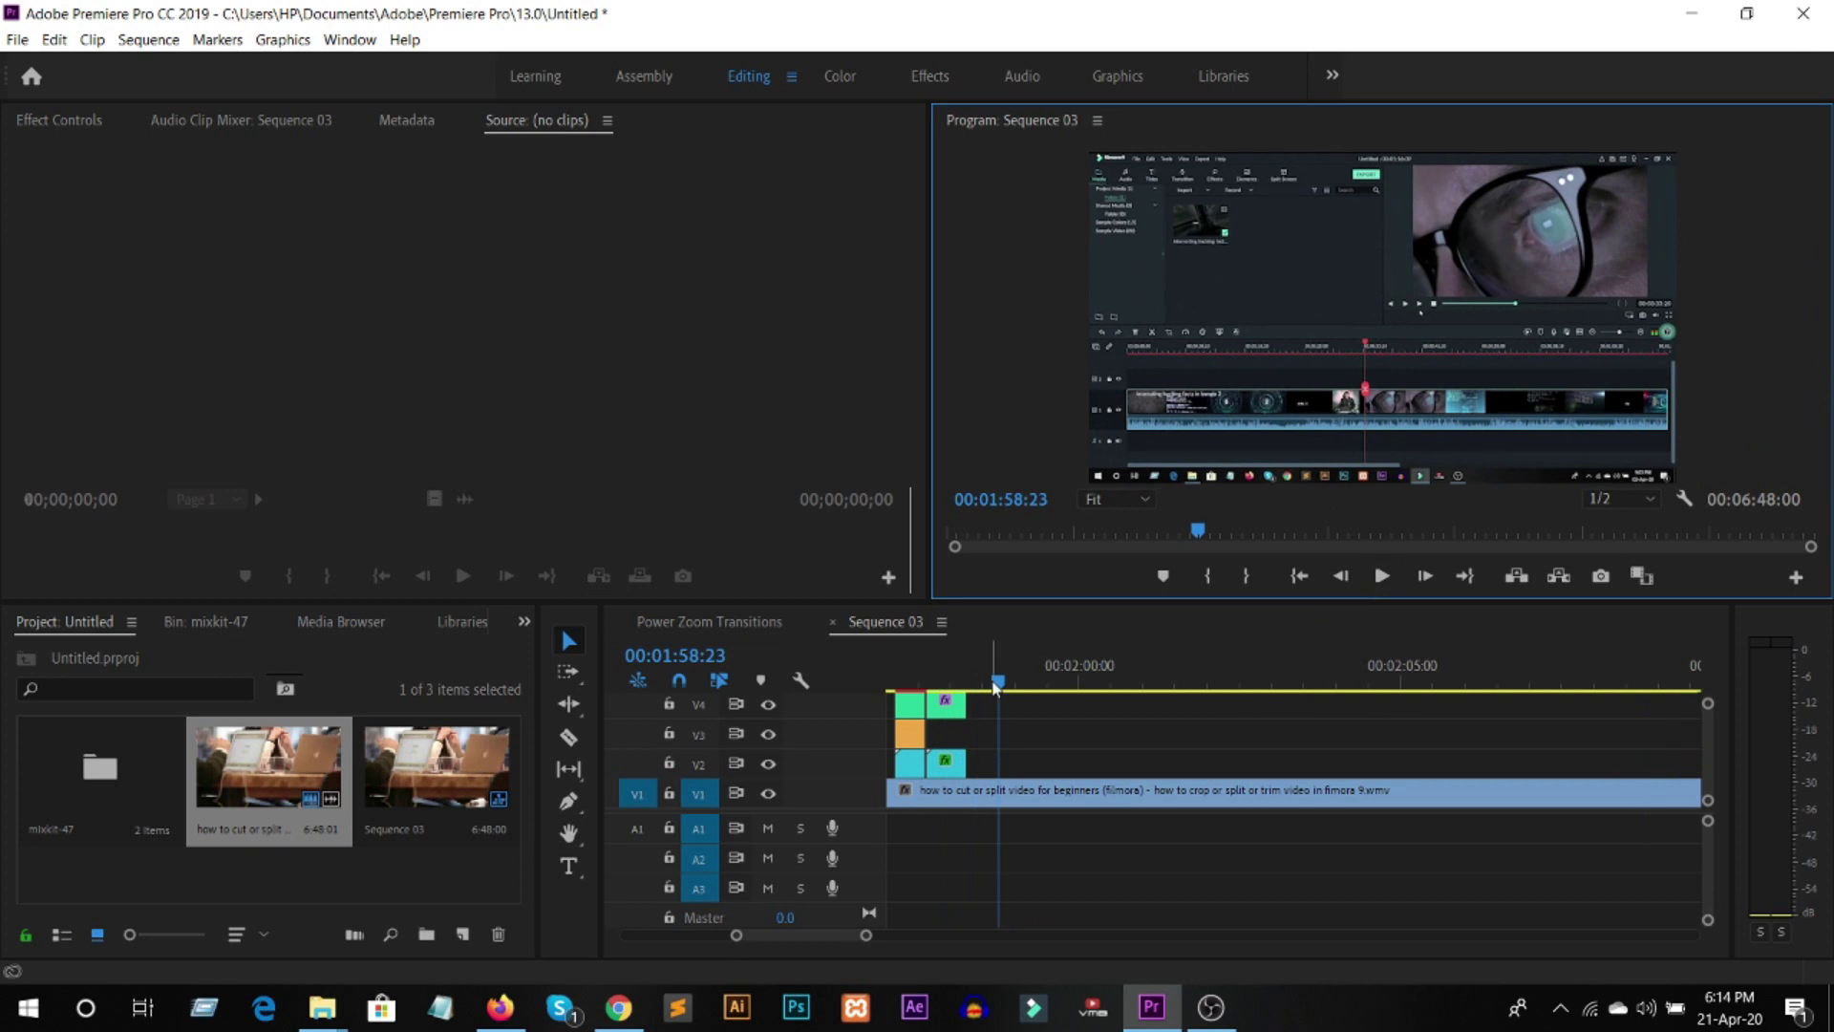
{"action": "left_click_drag", "start_coordinate": [1000, 684], "coordinate": [889, 677]}
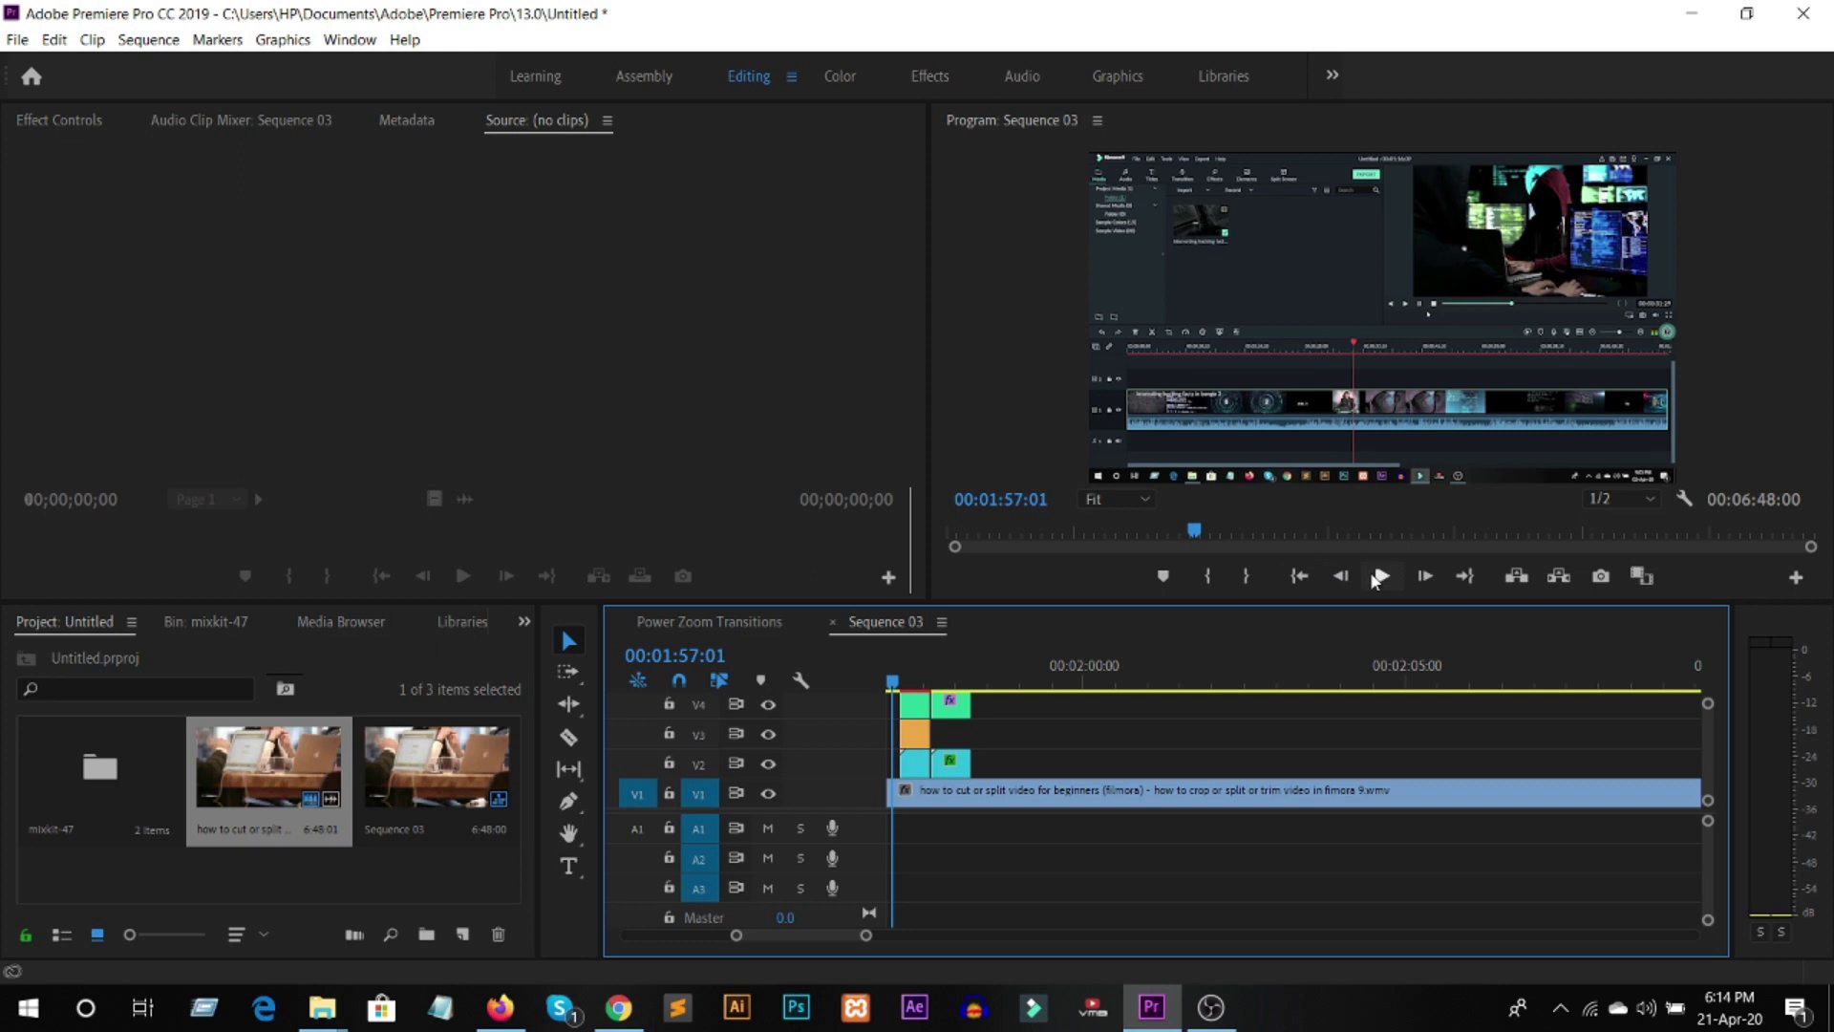
{"action": "left_click", "coordinate": [1377, 577]}
{"action": "left_click", "coordinate": [1372, 573]}
{"action": "mouse_move", "coordinate": [1000, 682]}
{"action": "left_mouse_down"}
{"action": "mouse_move", "coordinate": [892, 681]}
{"action": "mouse_move", "coordinate": [951, 686]}
{"action": "left_mouse_up"}
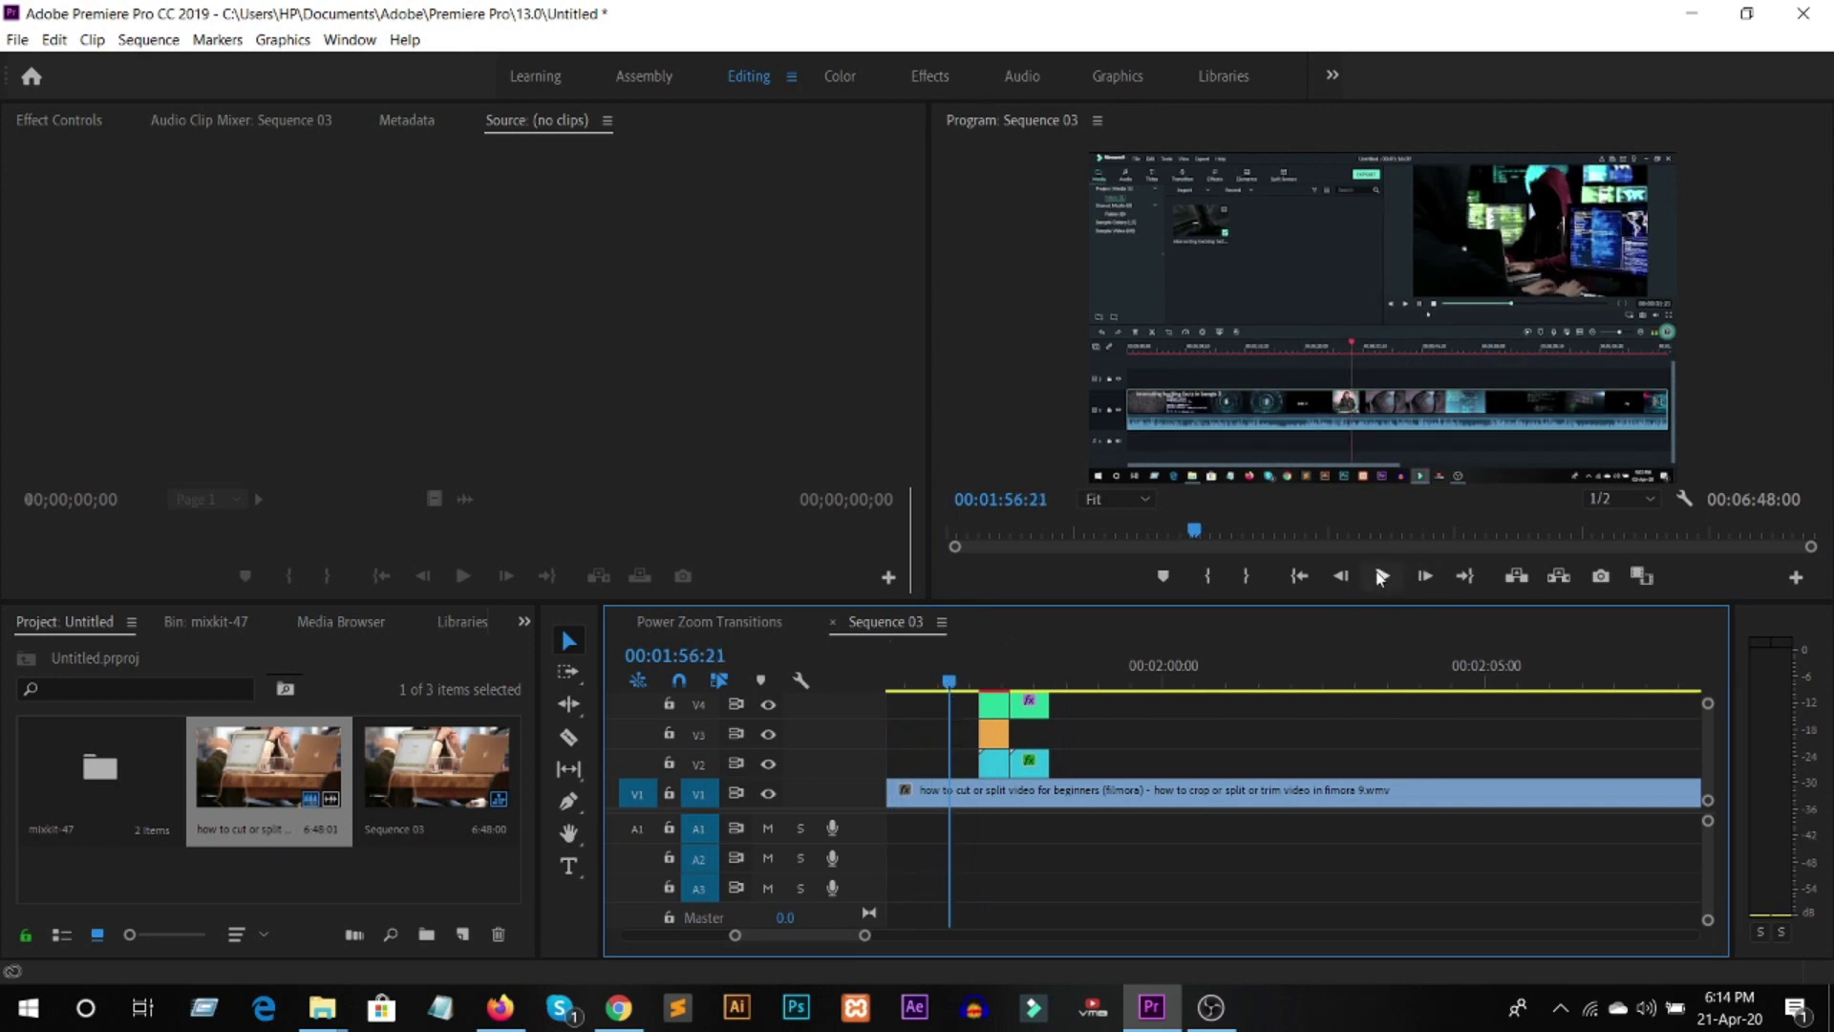
{"action": "left_click", "coordinate": [1381, 576]}
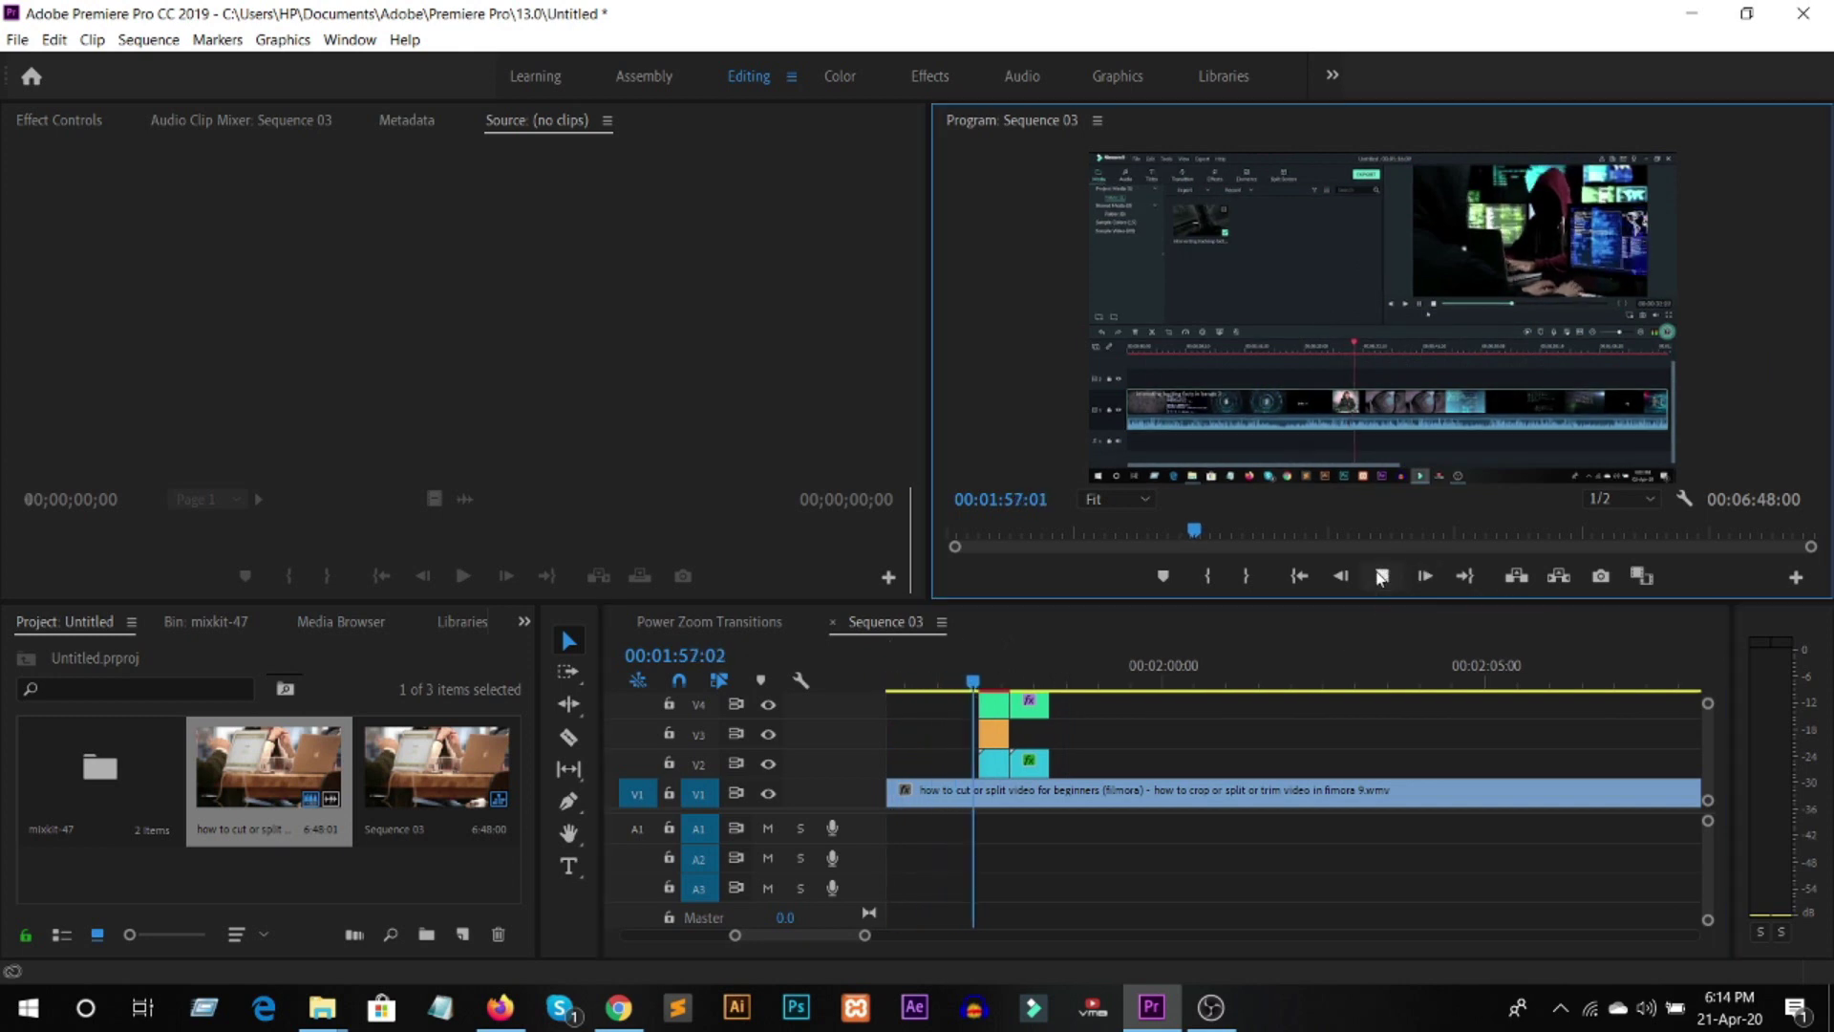
{"action": "left_click", "coordinate": [975, 681]}
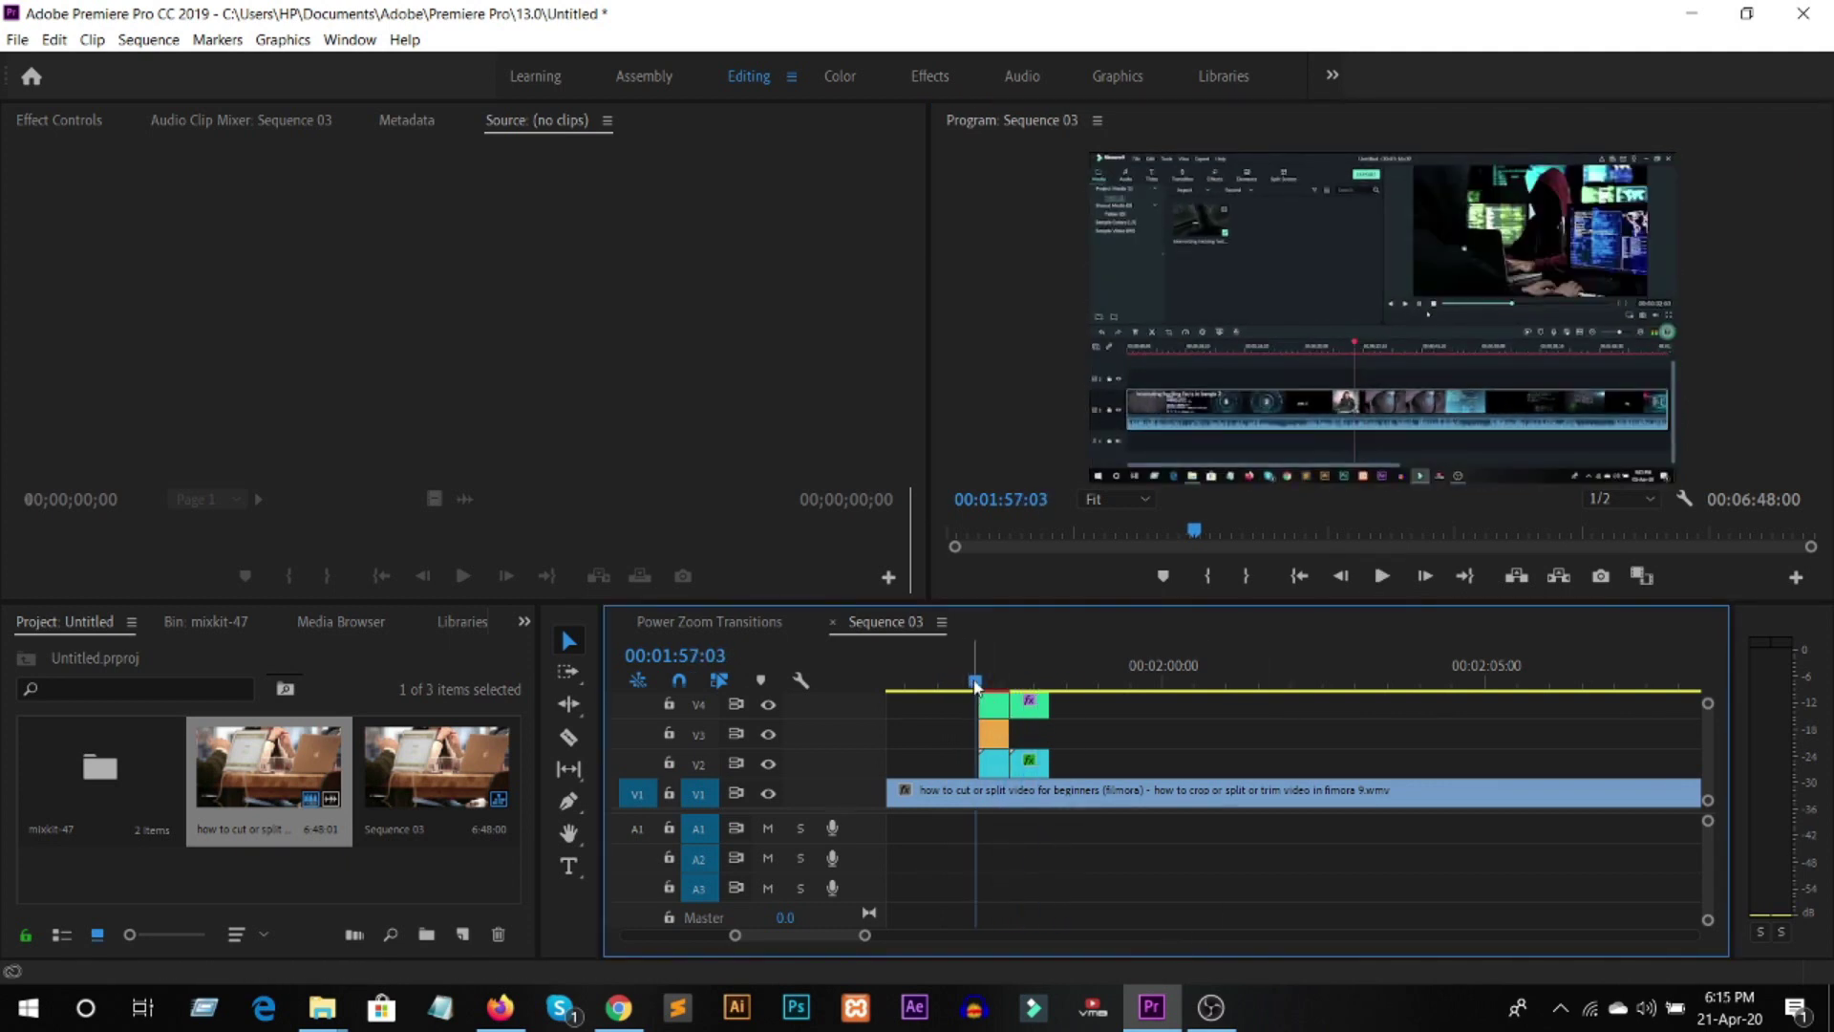
{"action": "left_click", "coordinate": [640, 1007]}
Step: Scroll through Mixkit's 19 Zoom templates, led by Zoom Transition and Reverse Zoom Transition
{"action": "scroll", "coordinate": [1490, 554], "scroll_direction": "down", "scroll_amount": 6}
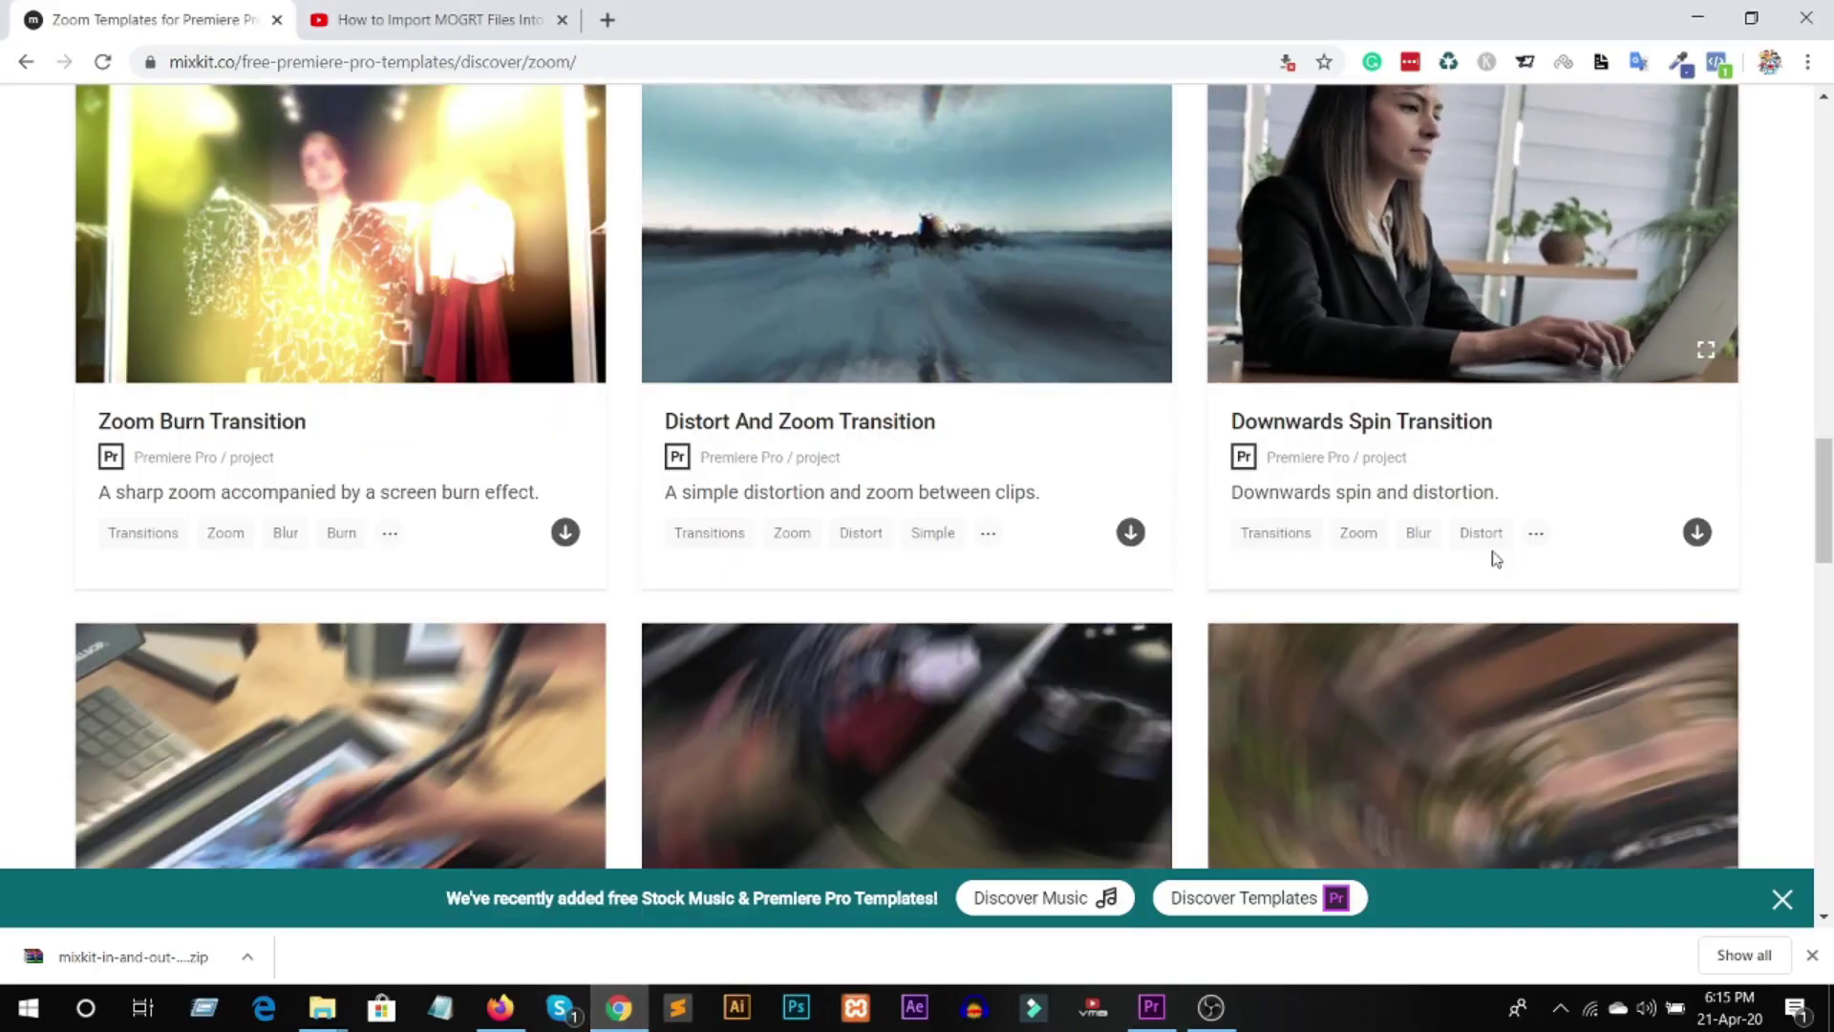
{"action": "scroll", "coordinate": [1496, 559], "scroll_direction": "up", "scroll_amount": 5}
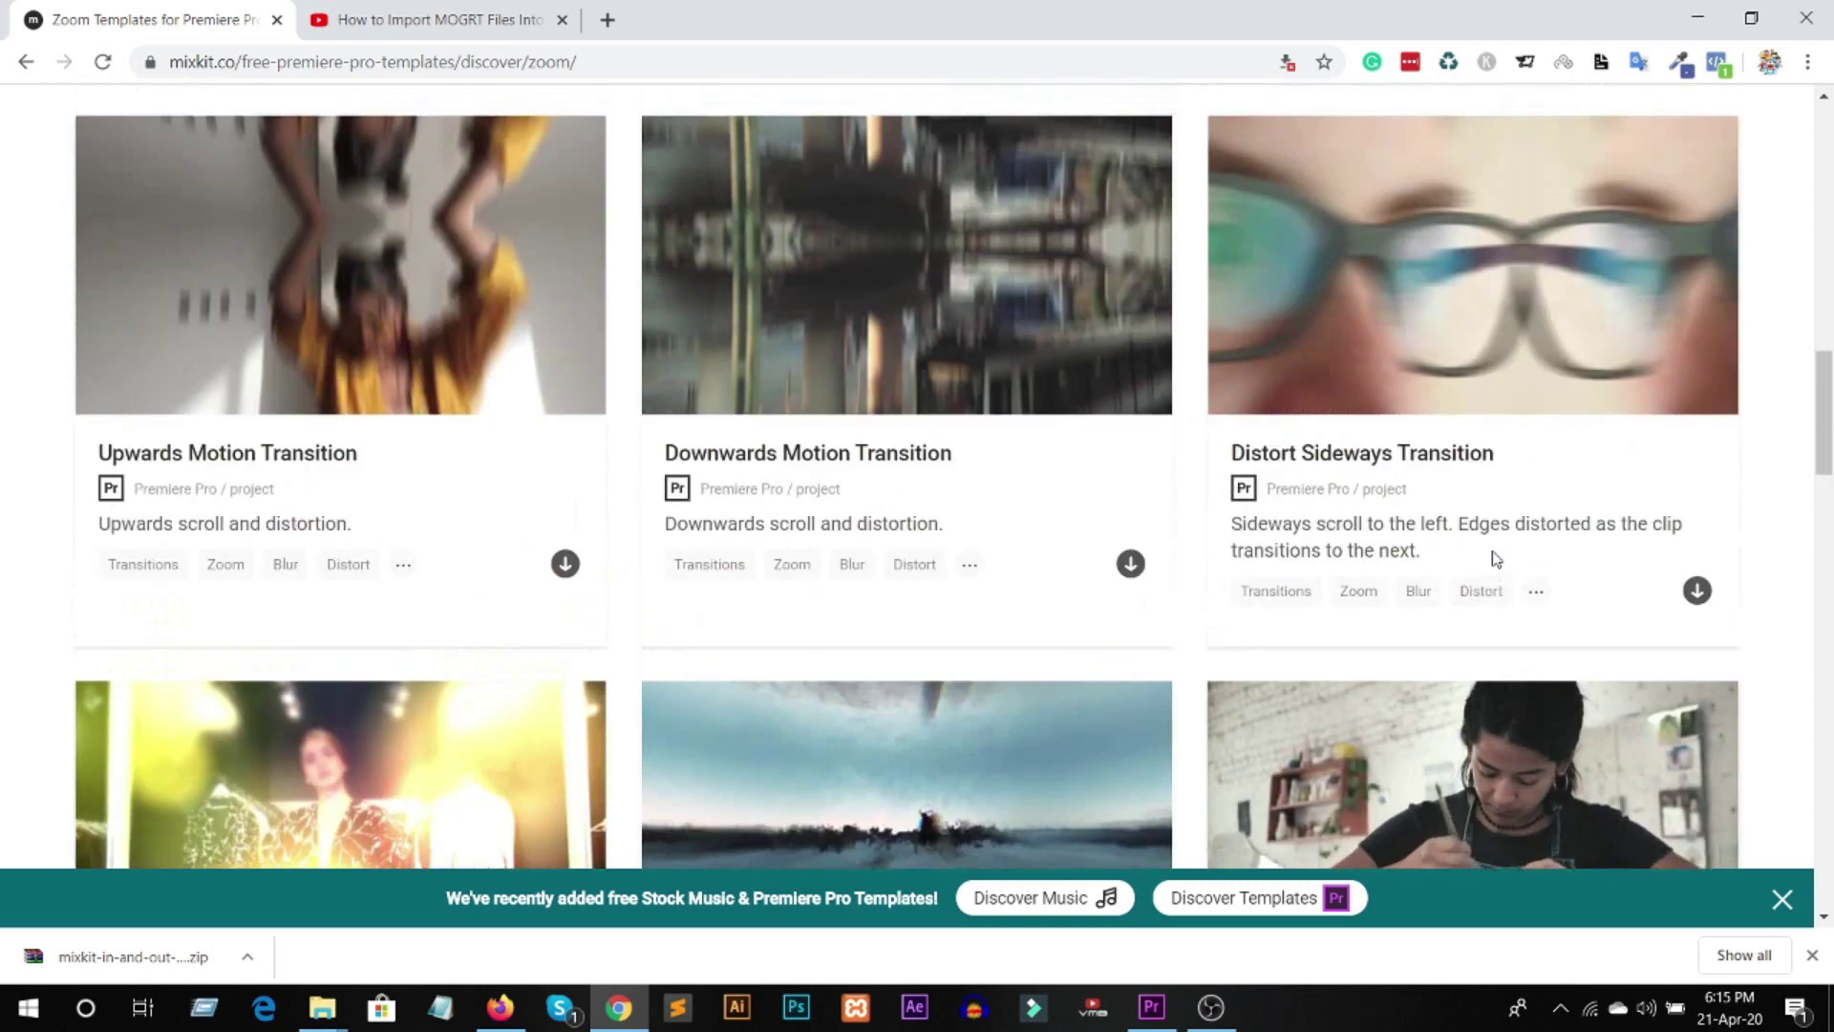
{"action": "scroll", "coordinate": [1496, 559], "scroll_direction": "up", "scroll_amount": 10}
{"action": "scroll", "coordinate": [1249, 512], "scroll_direction": "down", "scroll_amount": 3}
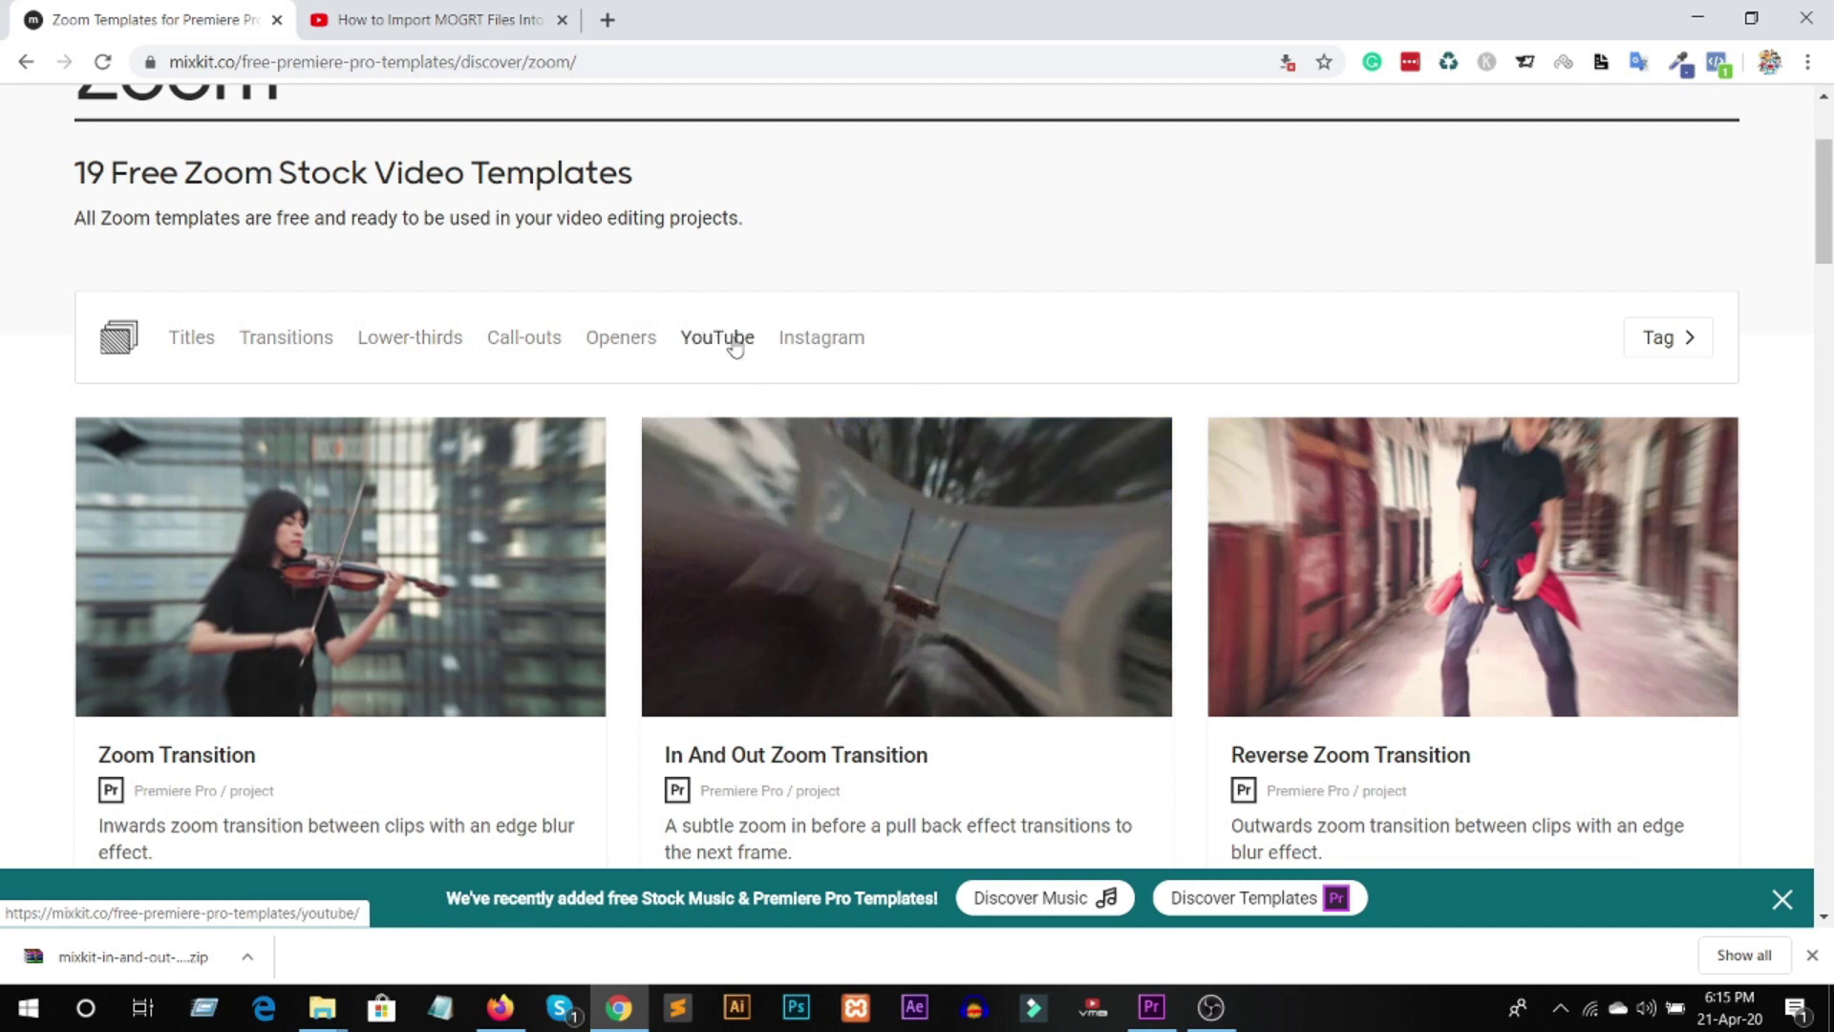
Step: Open Mixkit's YouTube category and browse its 40 end-screen and subscribe templates
{"action": "left_click", "coordinate": [735, 344]}
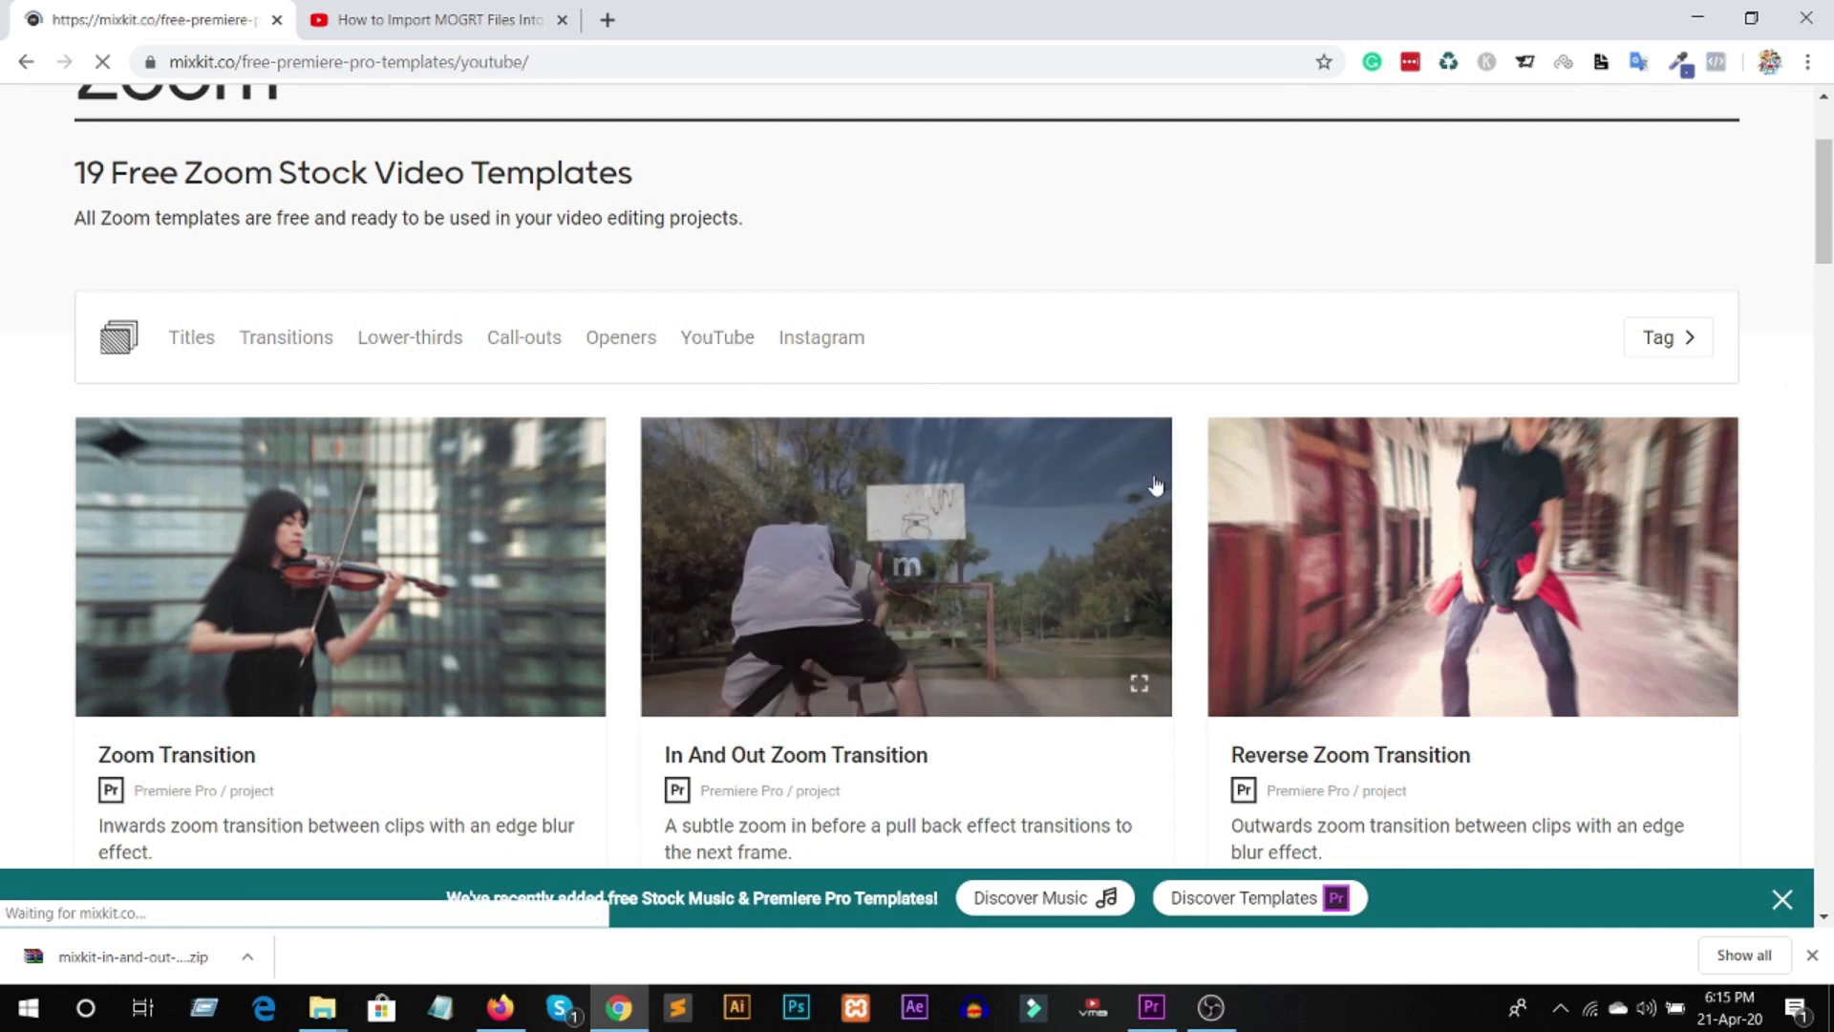
{"action": "scroll", "coordinate": [1057, 451], "scroll_direction": "down", "scroll_amount": 3}
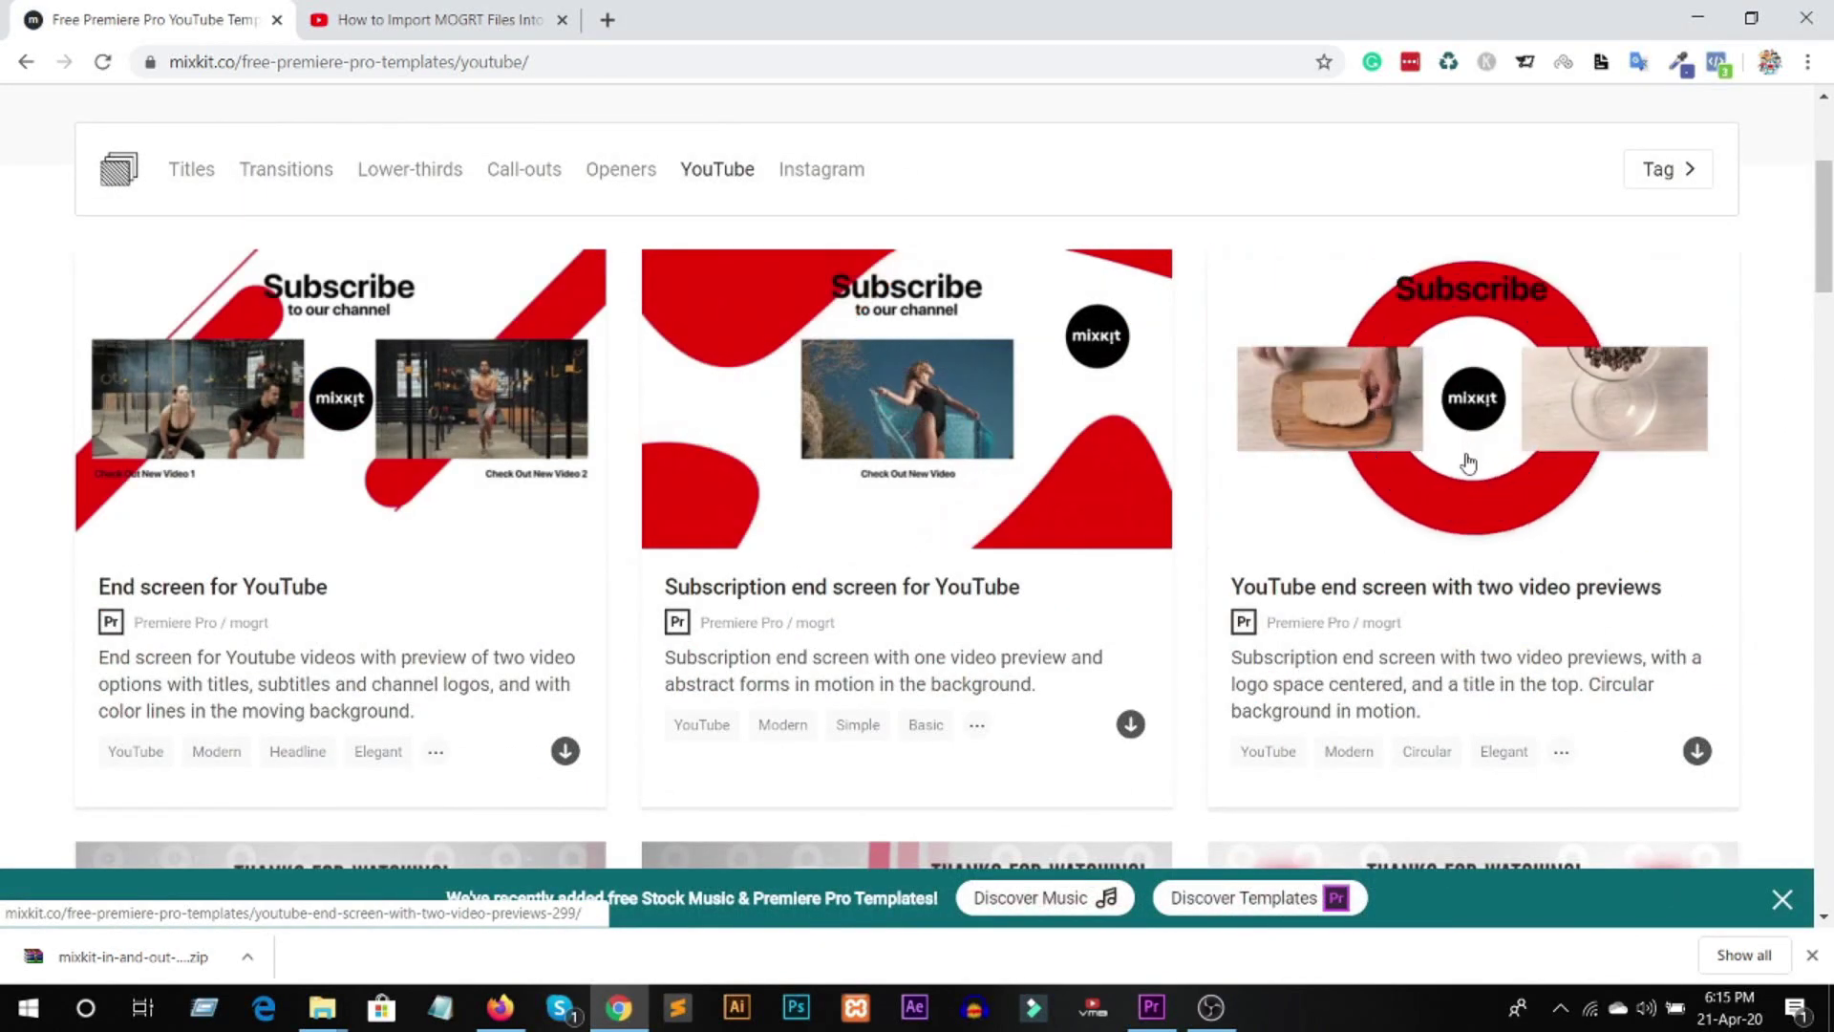
{"action": "scroll", "coordinate": [1465, 455], "scroll_direction": "down", "scroll_amount": 3}
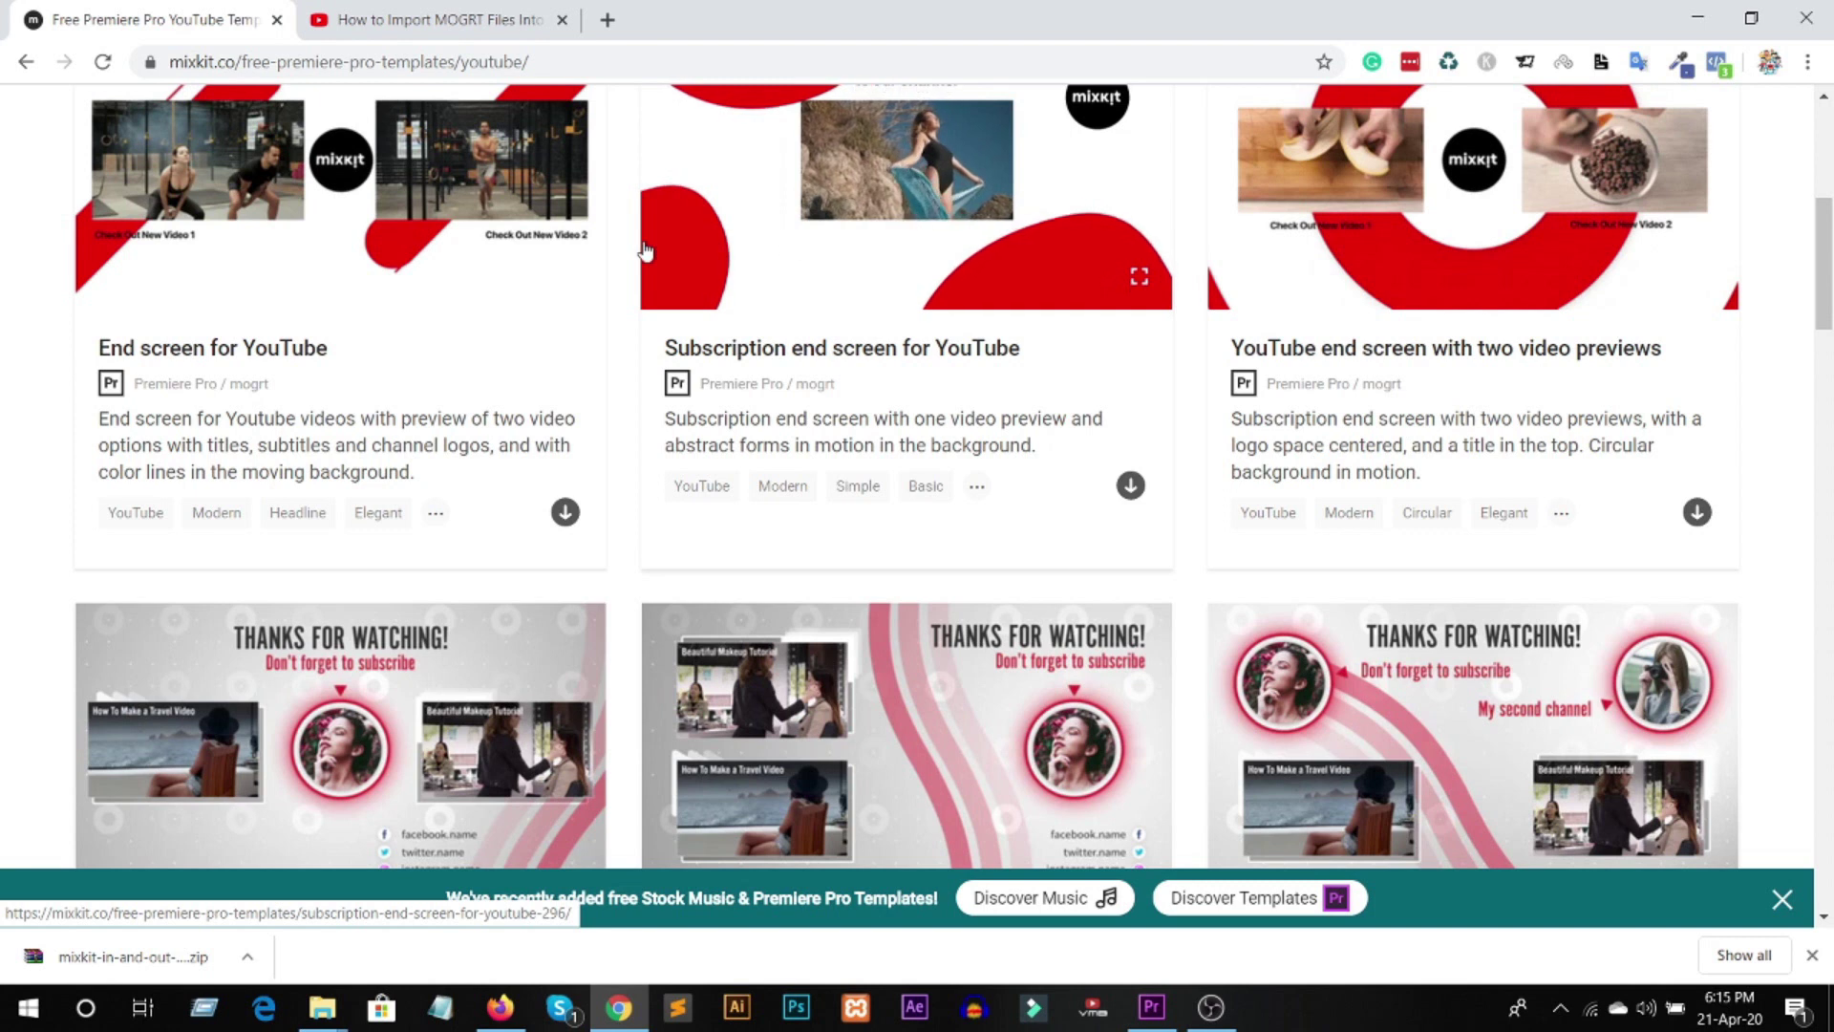
{"action": "scroll", "coordinate": [433, 205], "scroll_direction": "up", "scroll_amount": 3}
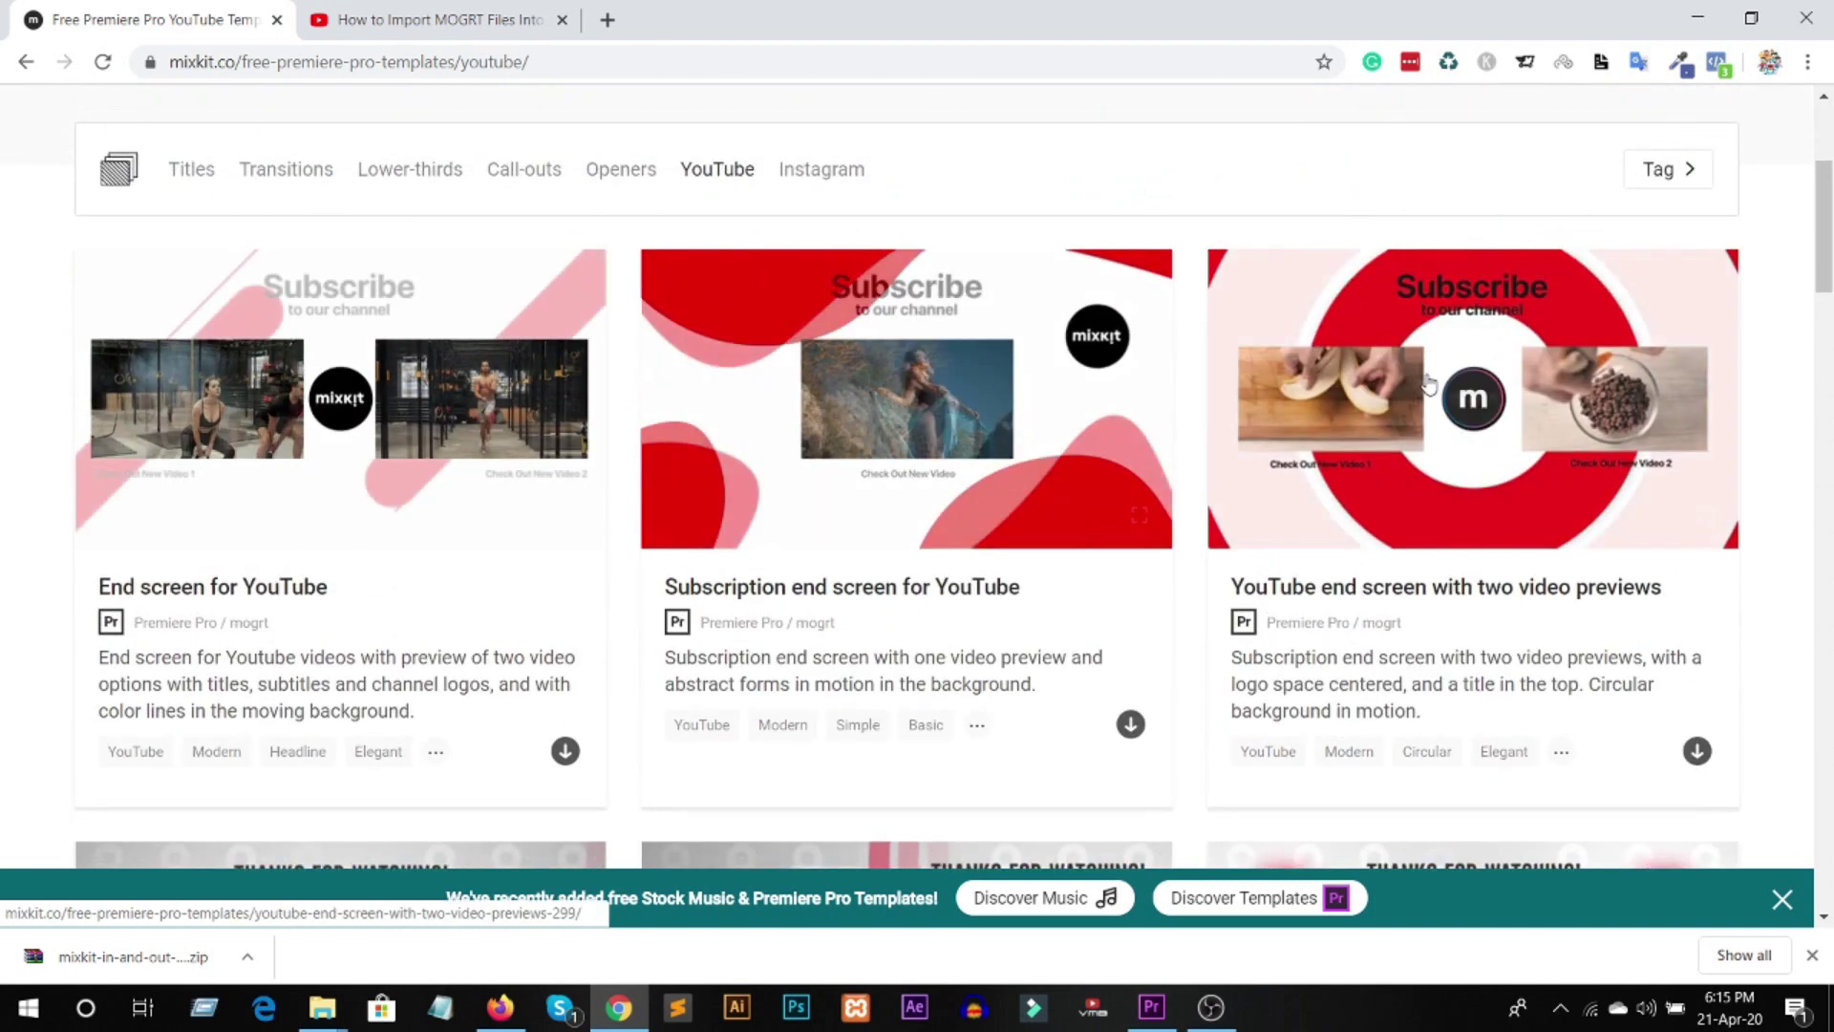
{"action": "scroll", "coordinate": [1487, 536], "scroll_direction": "down", "scroll_amount": 3}
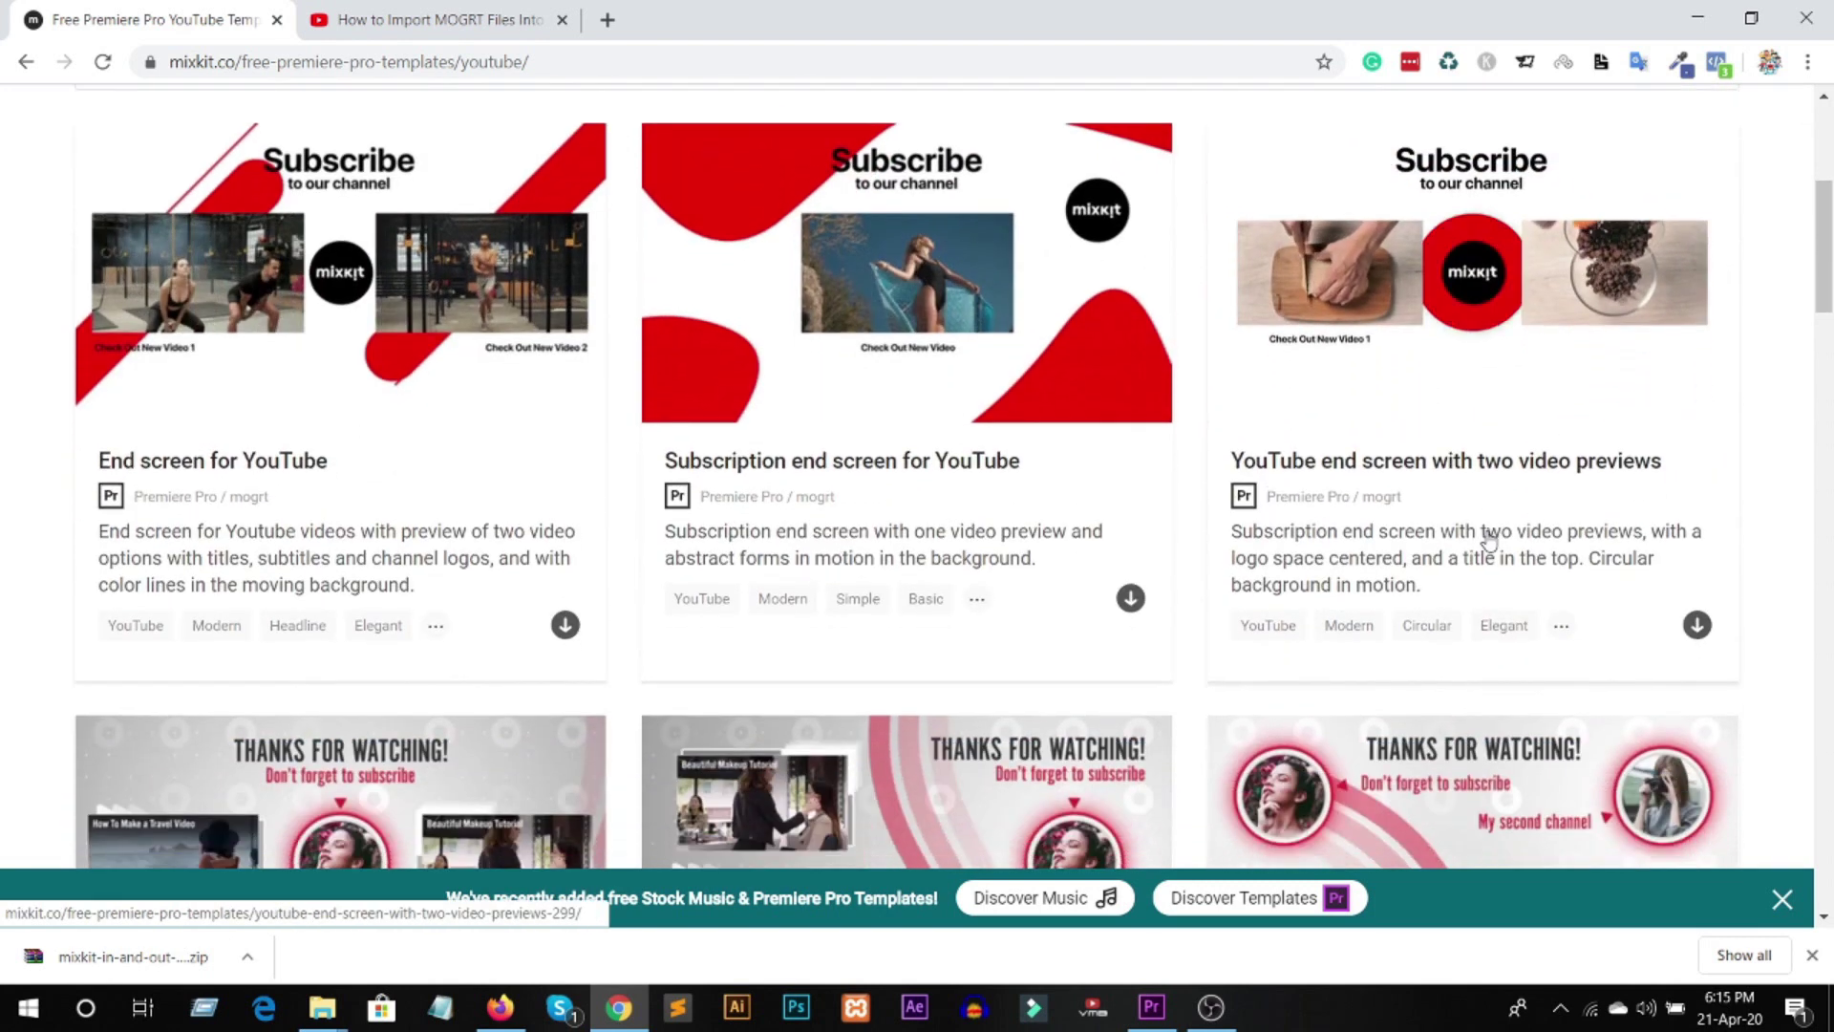
{"action": "scroll", "coordinate": [1439, 283], "scroll_direction": "down", "scroll_amount": 3}
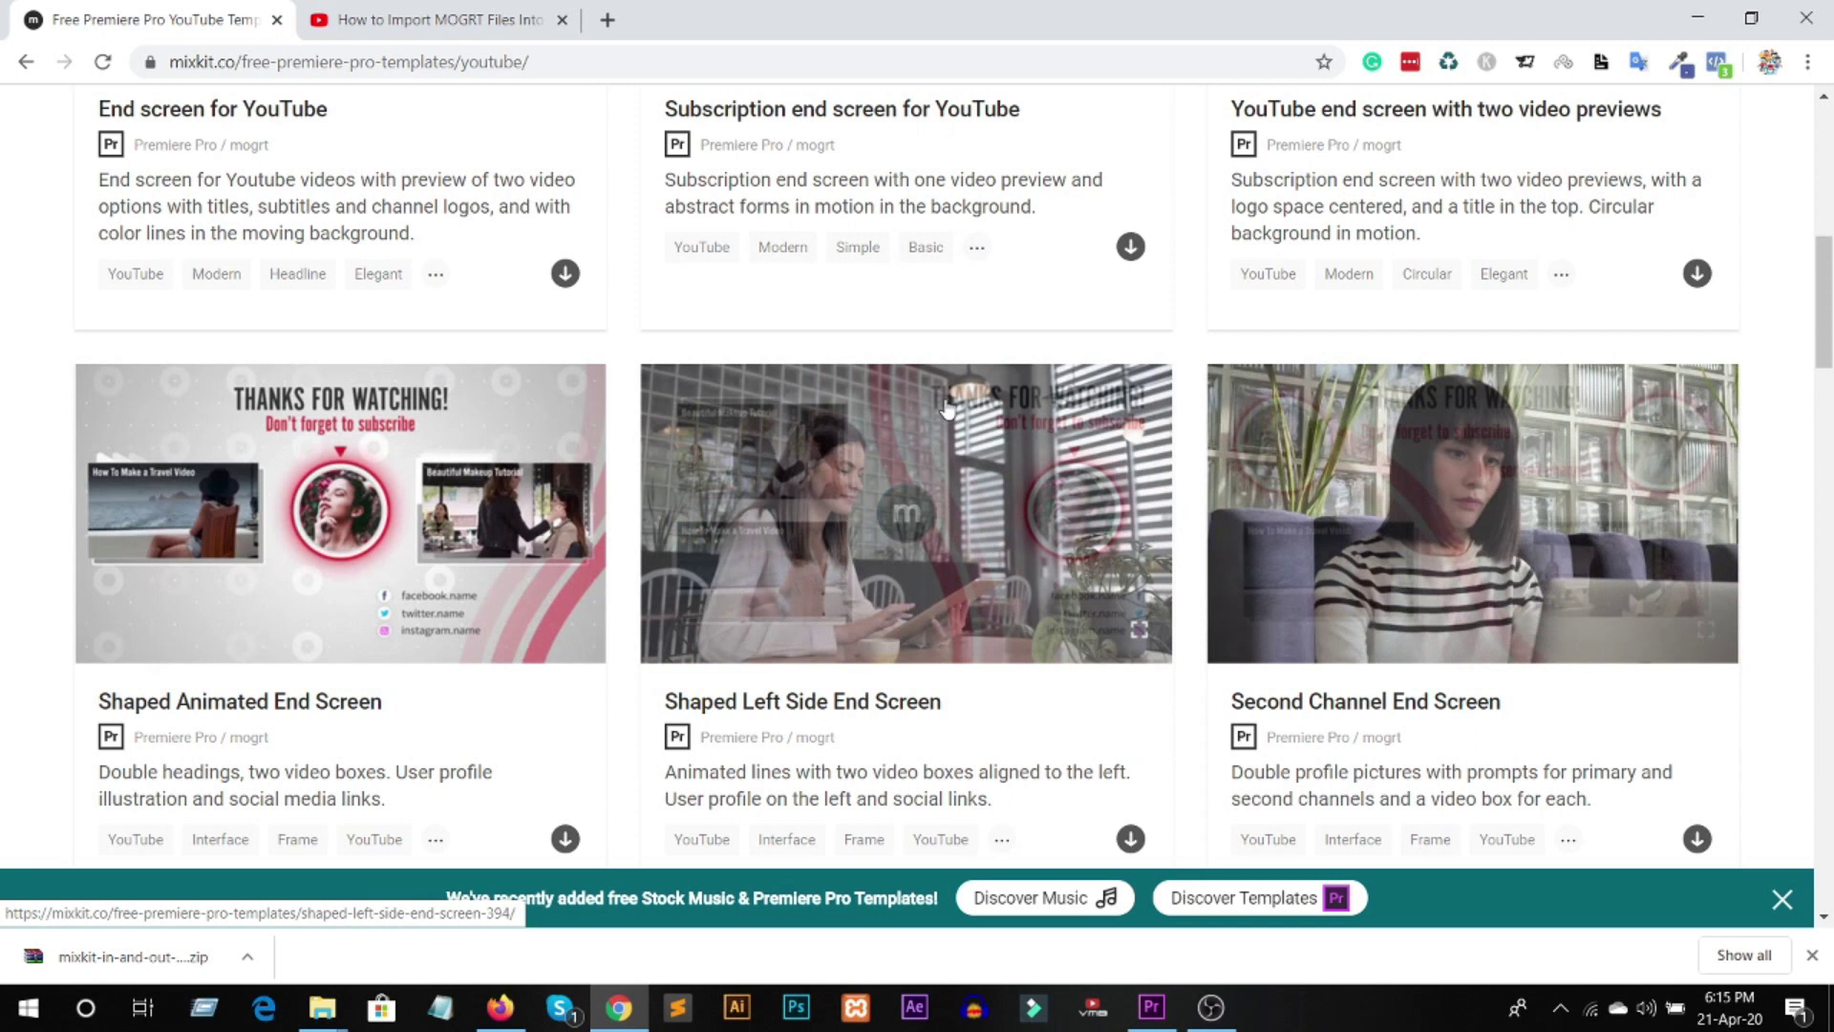
{"action": "scroll", "coordinate": [952, 403], "scroll_direction": "up", "scroll_amount": 4}
{"action": "scroll", "coordinate": [952, 402], "scroll_direction": "up", "scroll_amount": 4}
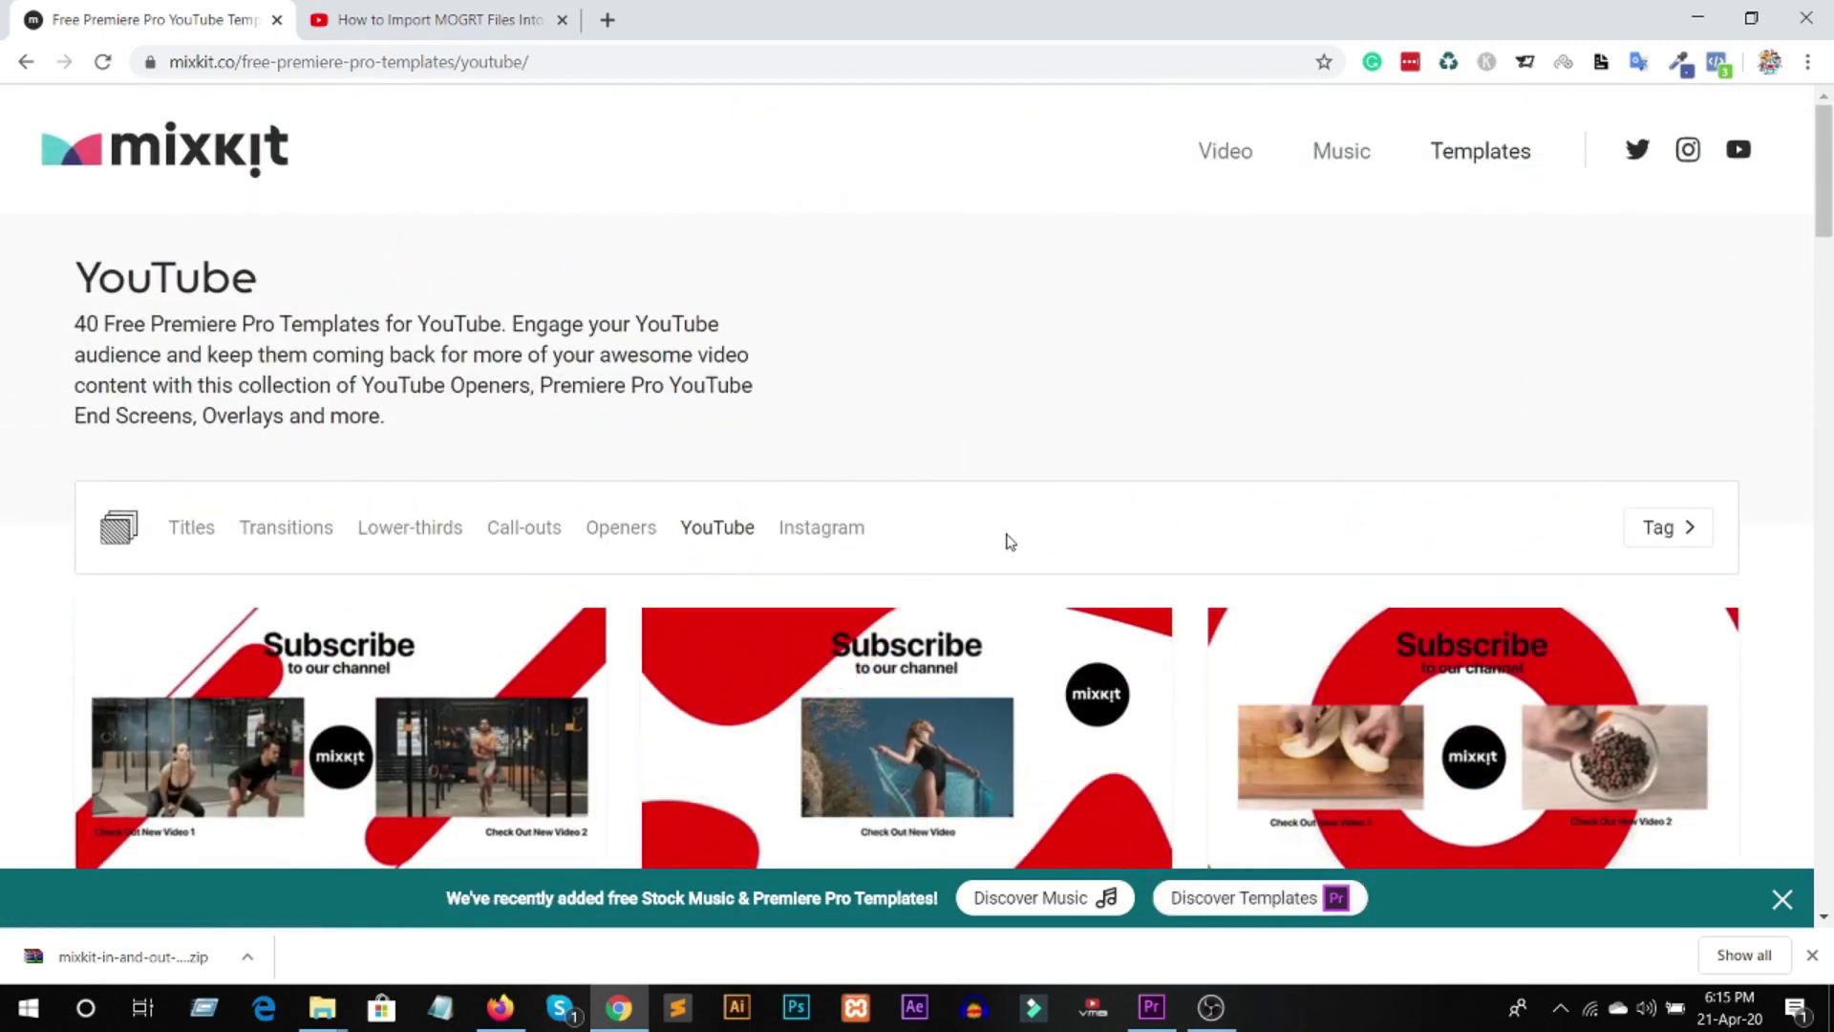
{"action": "scroll", "coordinate": [1010, 541], "scroll_direction": "down", "scroll_amount": 1}
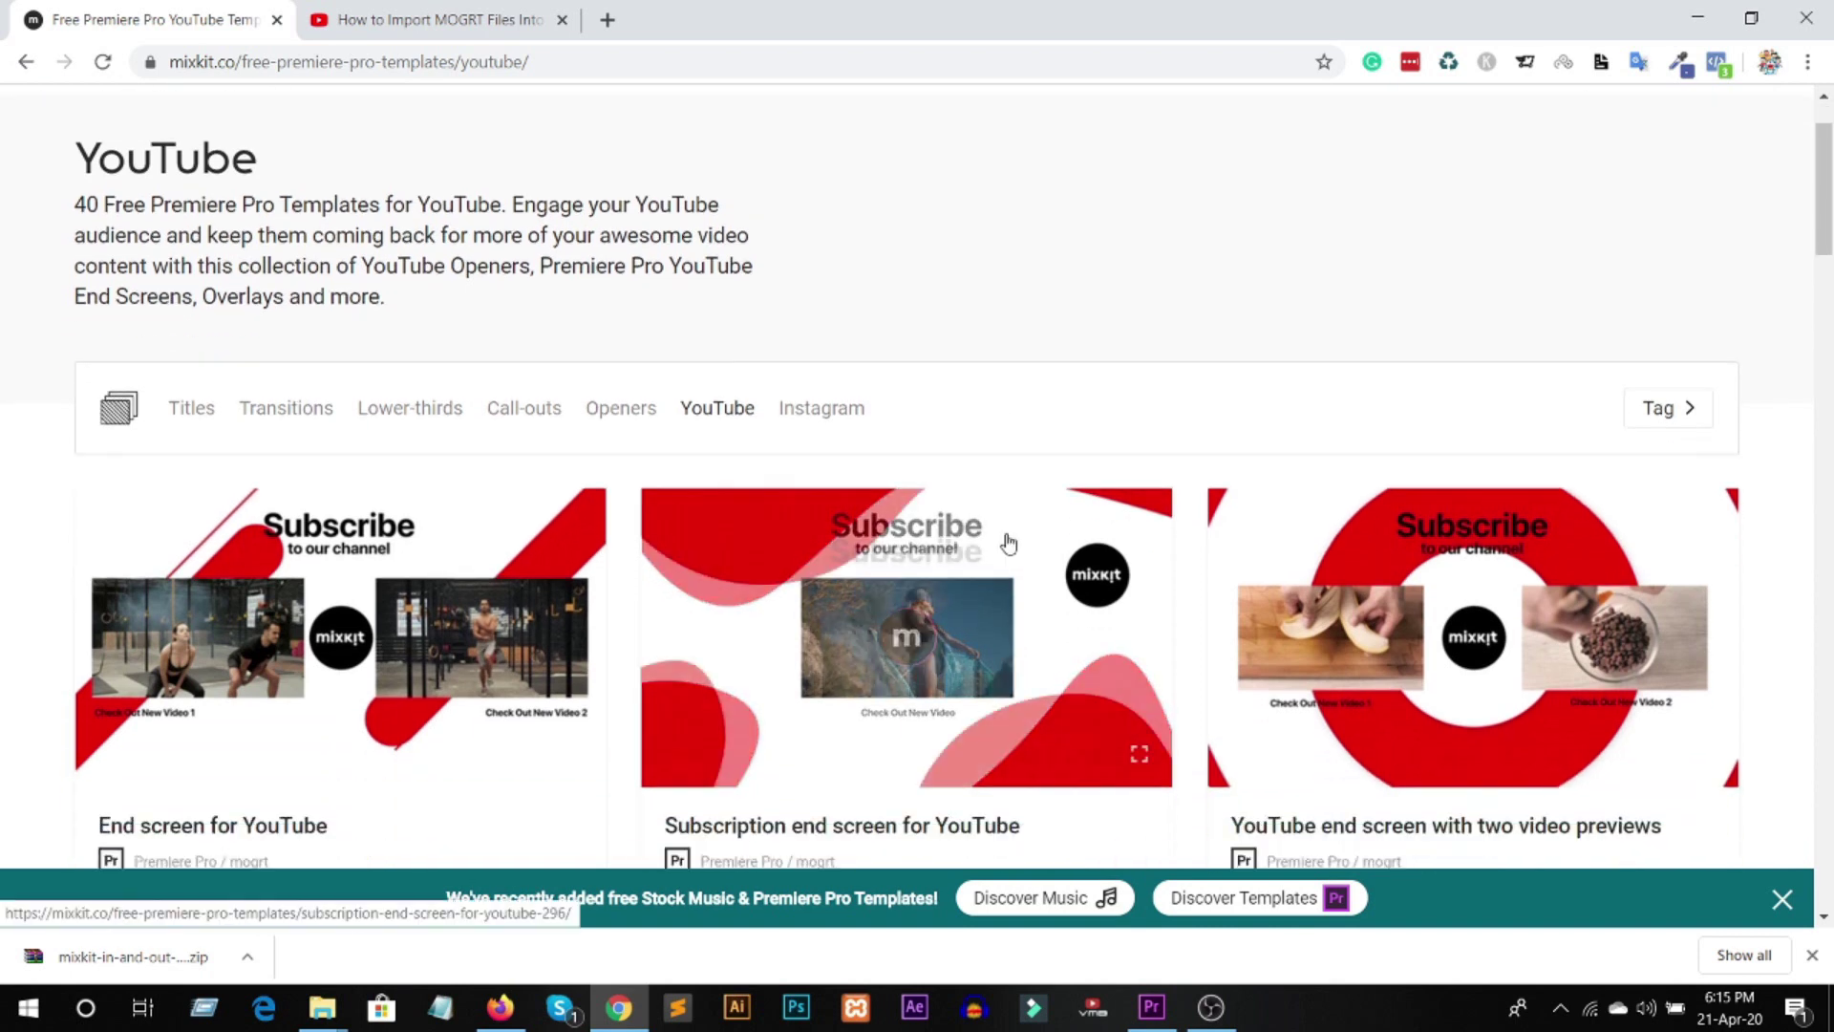
{"action": "scroll", "coordinate": [1009, 542], "scroll_direction": "down", "scroll_amount": 3}
{"action": "scroll", "coordinate": [1009, 543], "scroll_direction": "down", "scroll_amount": 4}
{"action": "scroll", "coordinate": [1009, 542], "scroll_direction": "down", "scroll_amount": 3}
{"action": "scroll", "coordinate": [1009, 543], "scroll_direction": "down", "scroll_amount": 1}
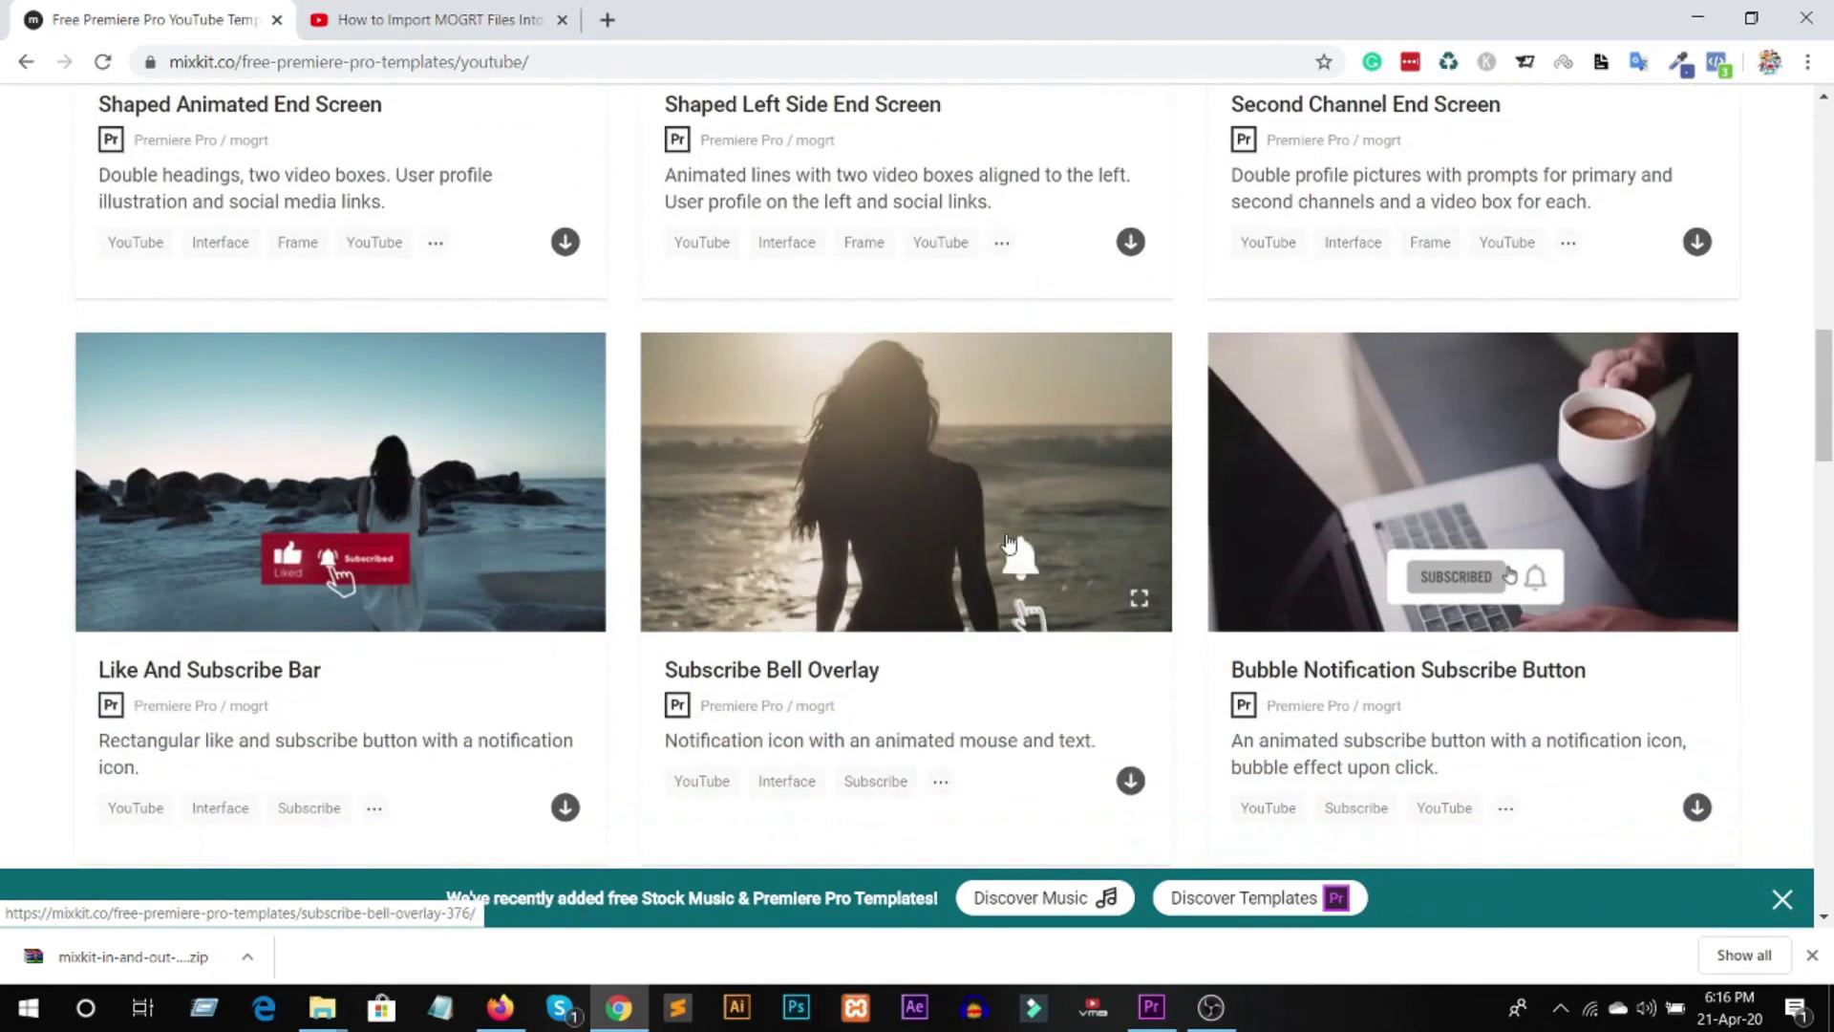
{"action": "scroll", "coordinate": [1009, 543], "scroll_direction": "down", "scroll_amount": 1}
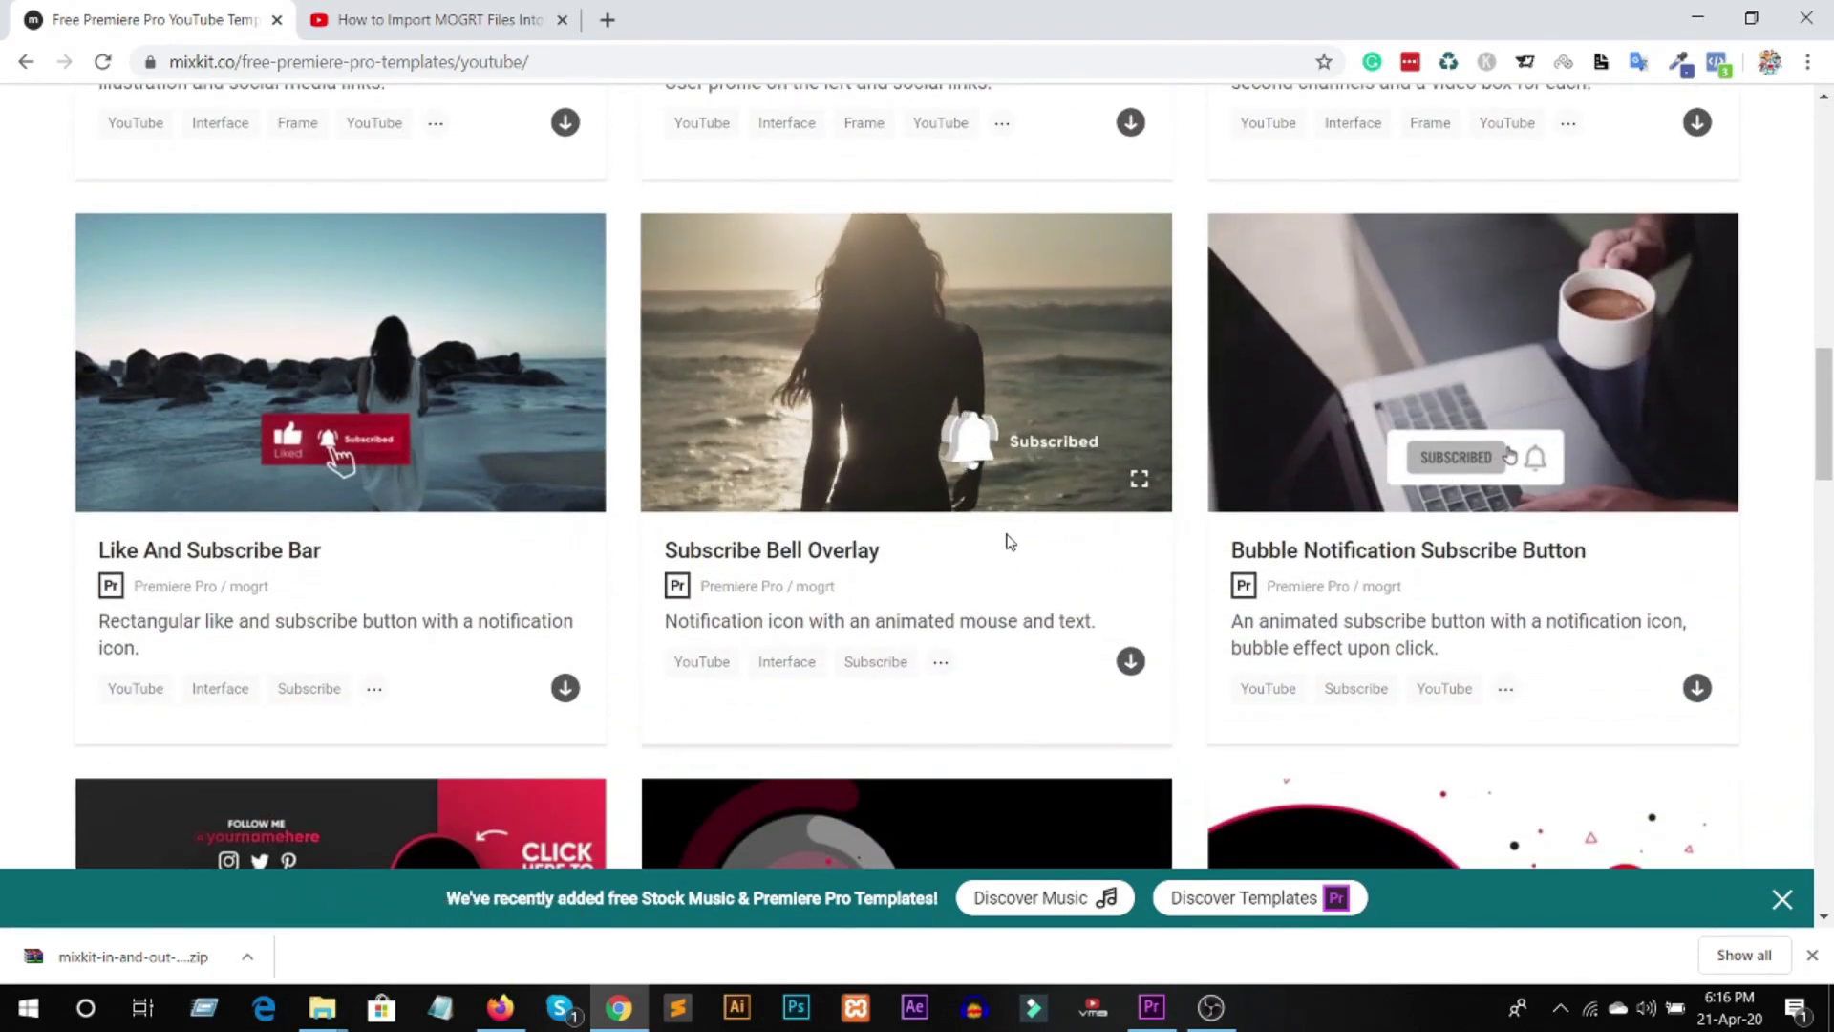
{"action": "scroll", "coordinate": [1010, 541], "scroll_direction": "down", "scroll_amount": 1}
{"action": "scroll", "coordinate": [1009, 542], "scroll_direction": "down", "scroll_amount": 3}
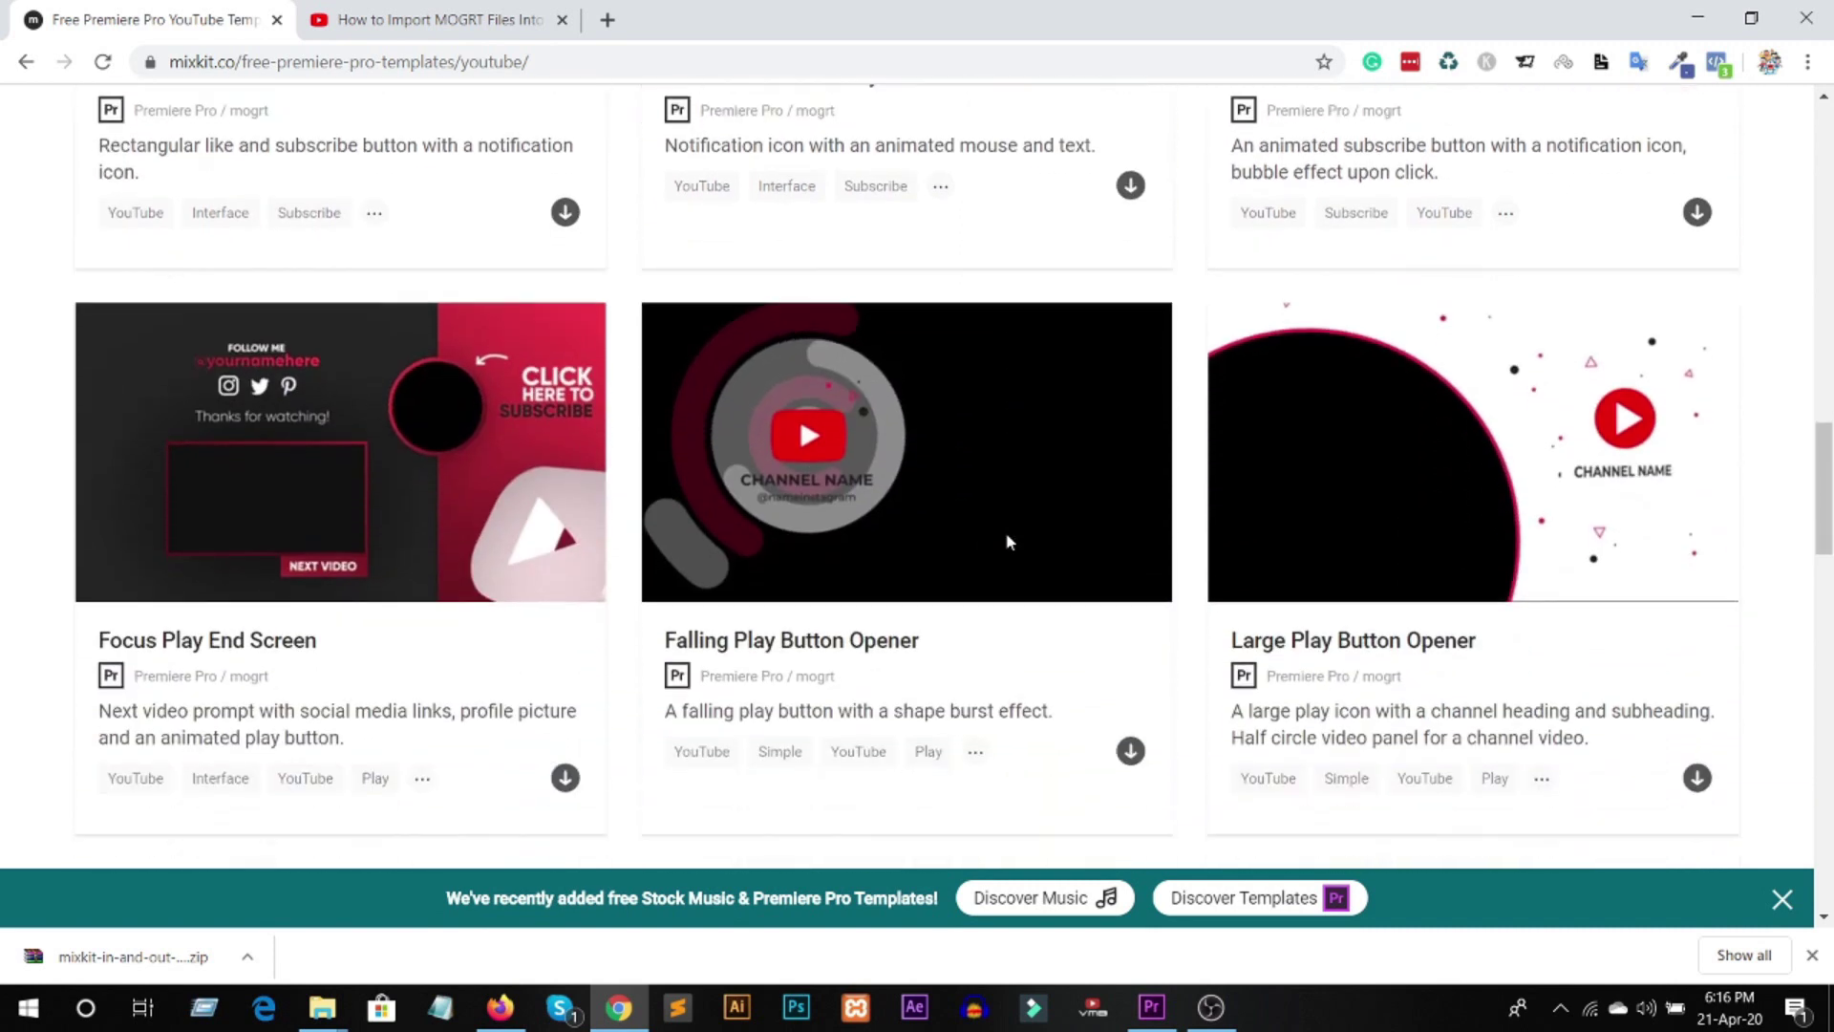
{"action": "scroll", "coordinate": [1010, 541], "scroll_direction": "down", "scroll_amount": 2}
{"action": "scroll", "coordinate": [1010, 541], "scroll_direction": "down", "scroll_amount": 1}
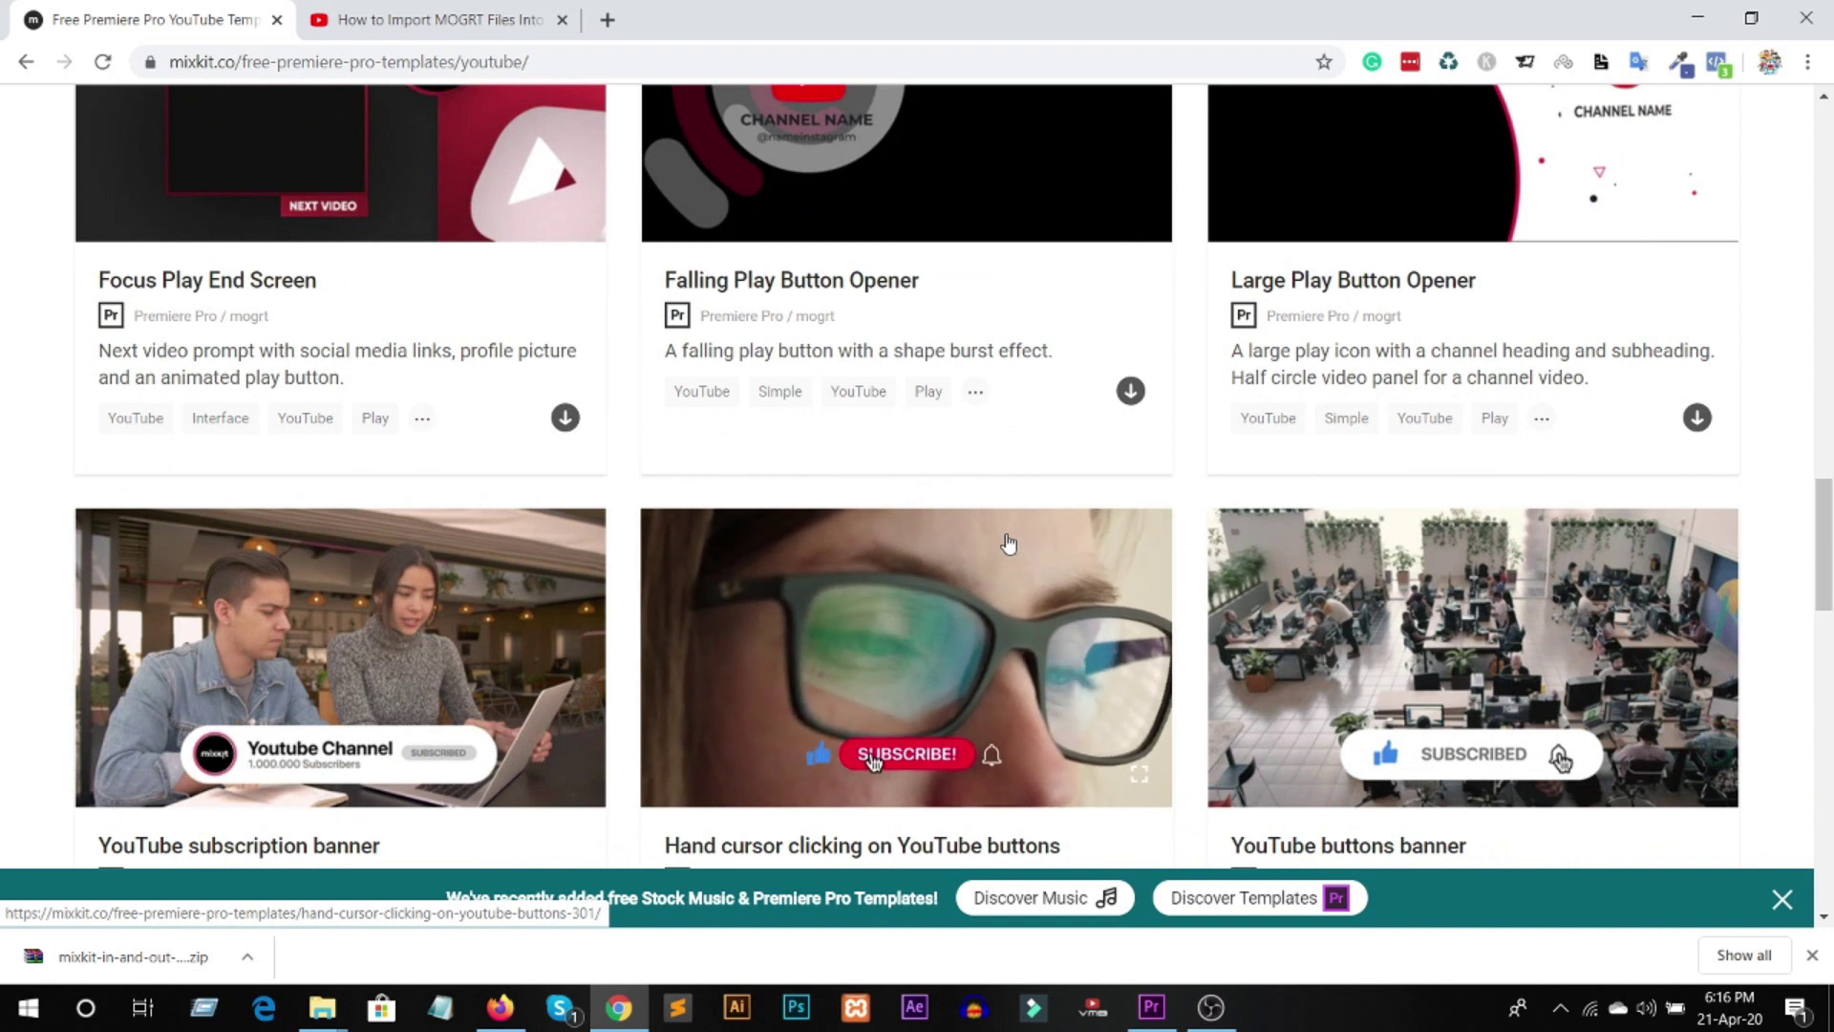
{"action": "scroll", "coordinate": [1009, 544], "scroll_direction": "up", "scroll_amount": 1}
{"action": "scroll", "coordinate": [1009, 544], "scroll_direction": "up", "scroll_amount": 1}
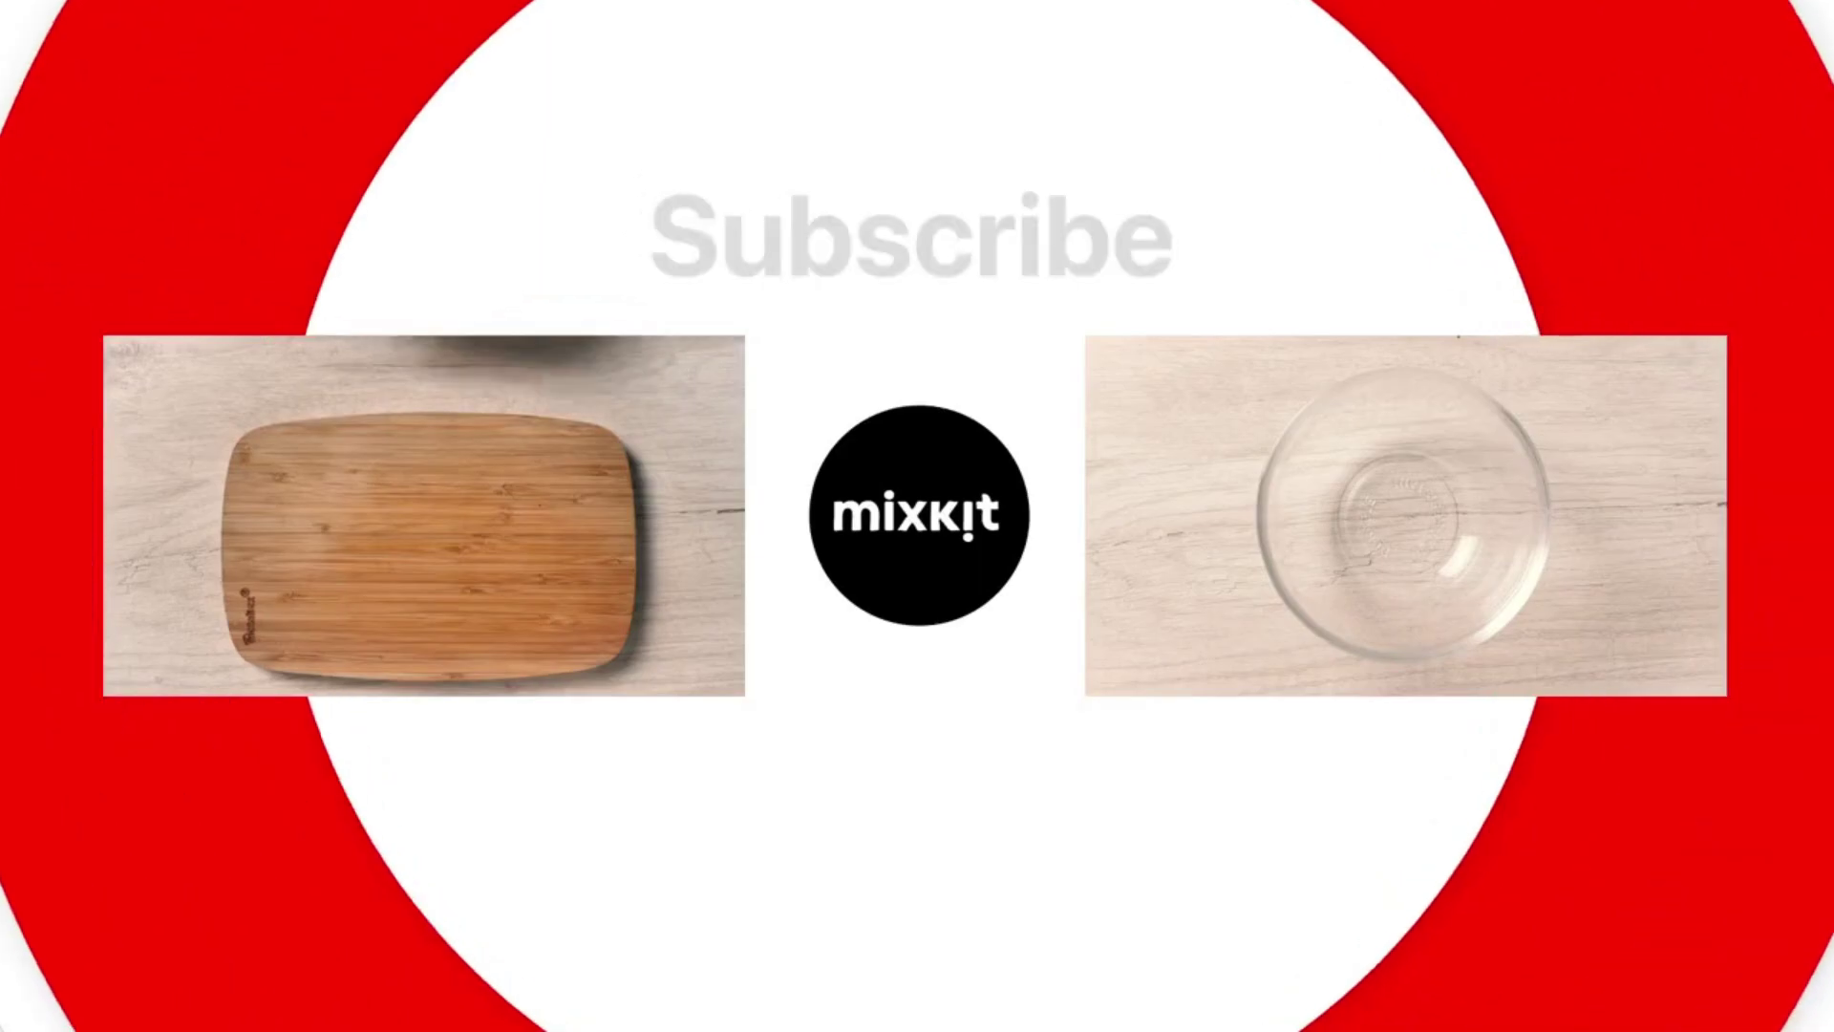